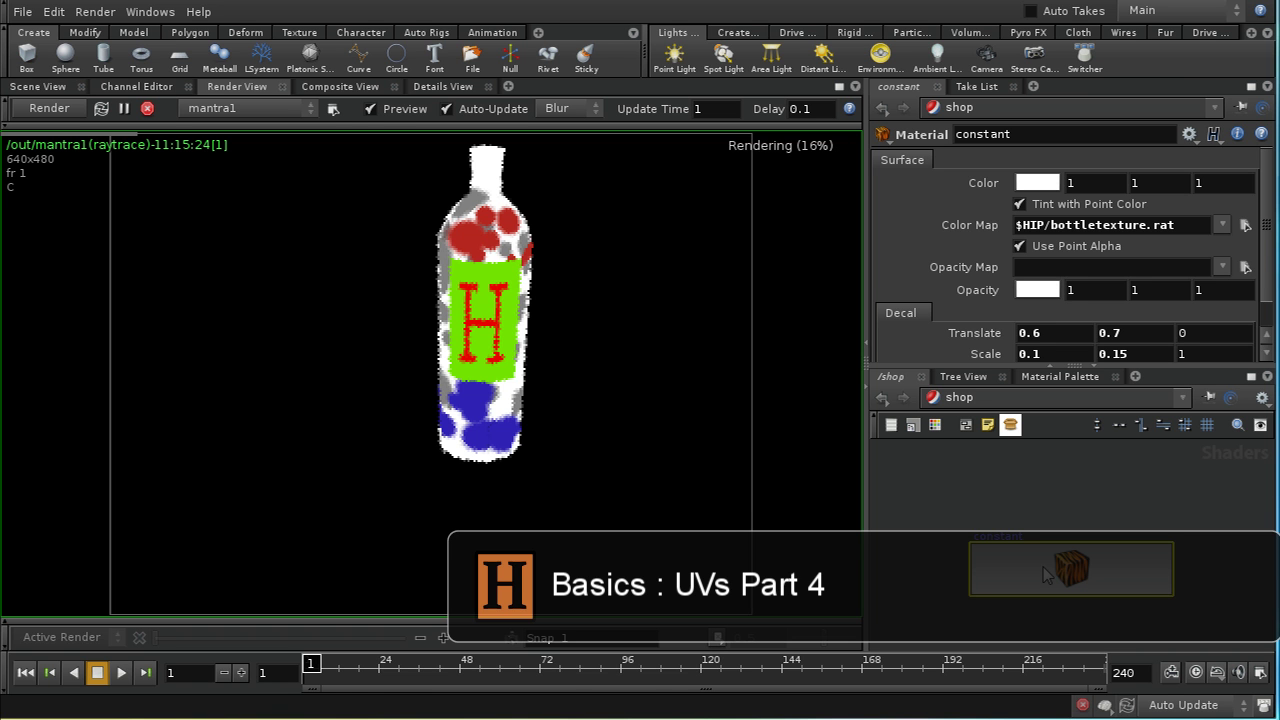
- Halt the running mantra1 render of the textured bottle in the Render View
left_click(147, 109)
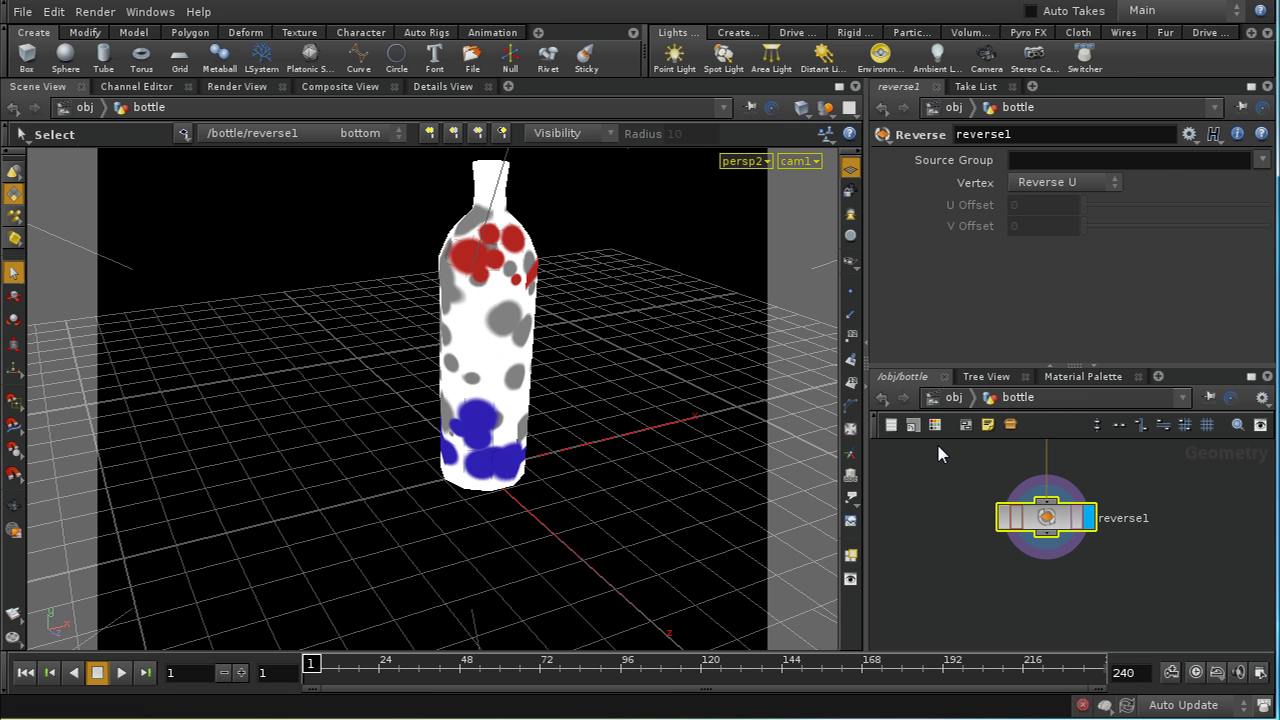
- Go up to /obj to check the bottle, then dive back into its geometry network
left_click(936, 403)
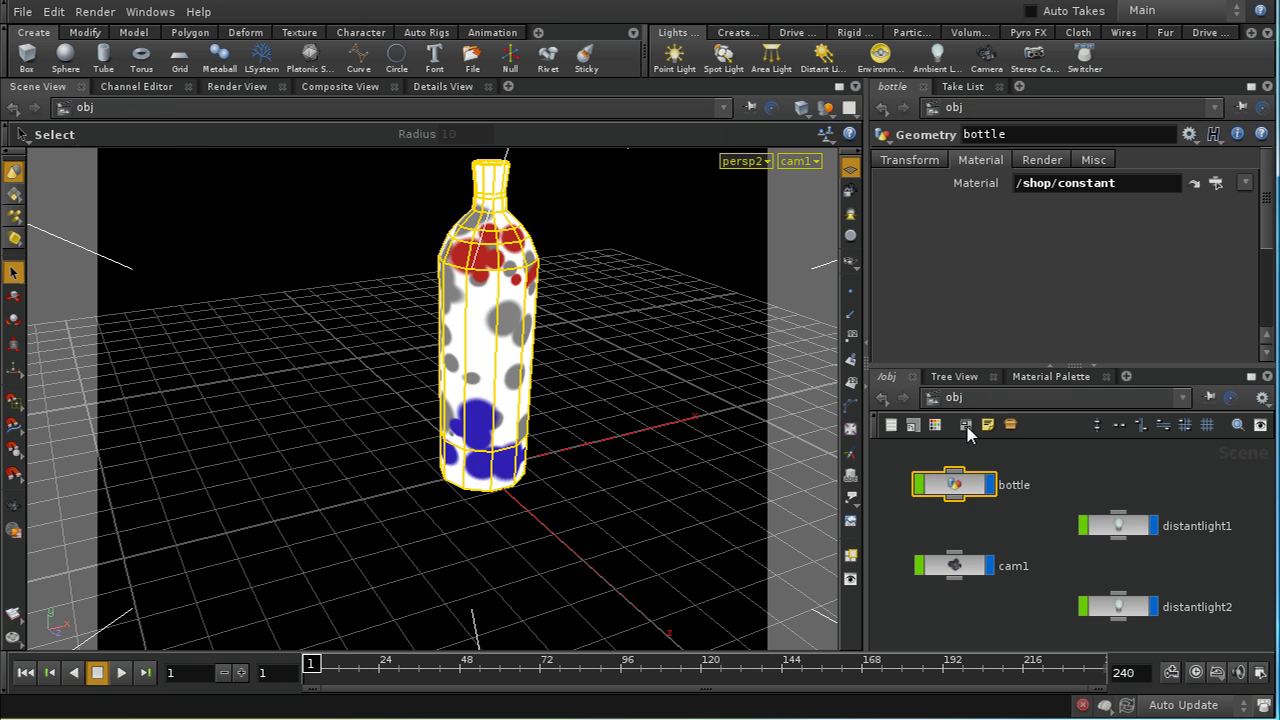
double_click(962, 490)
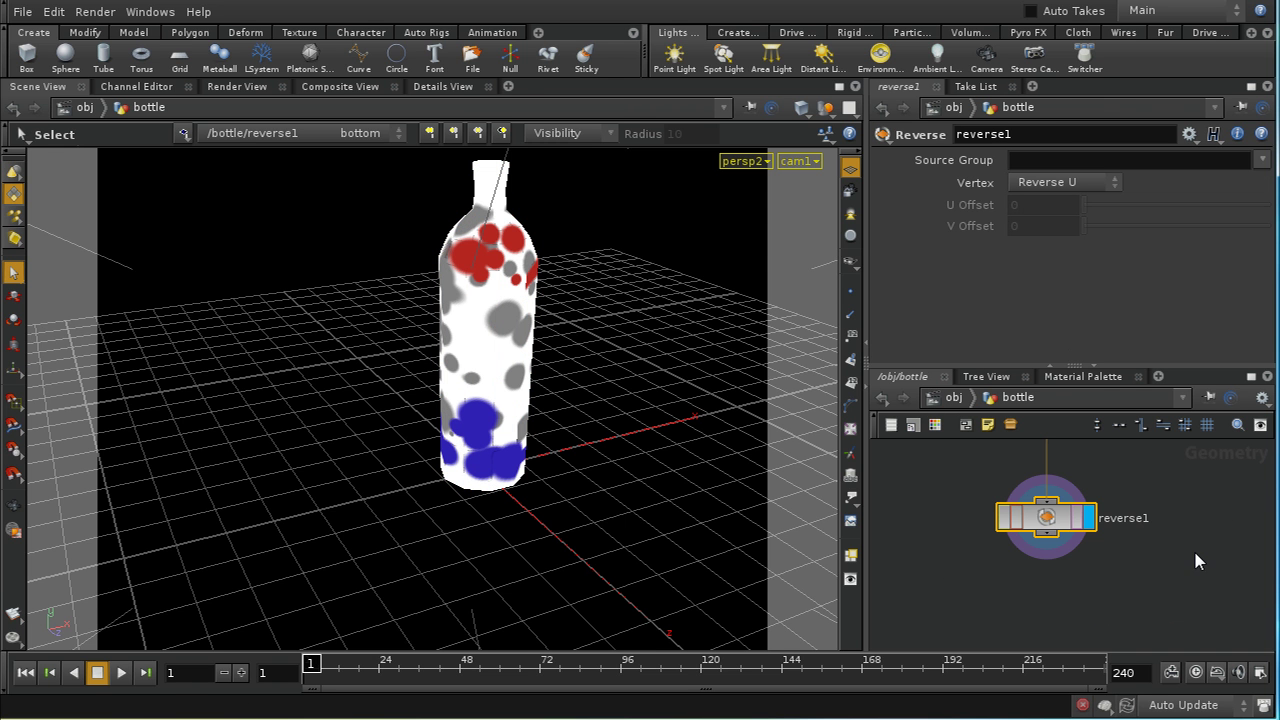
- List reverse1's vertex uv values in the Details View spreadsheet
left_click(453, 87)
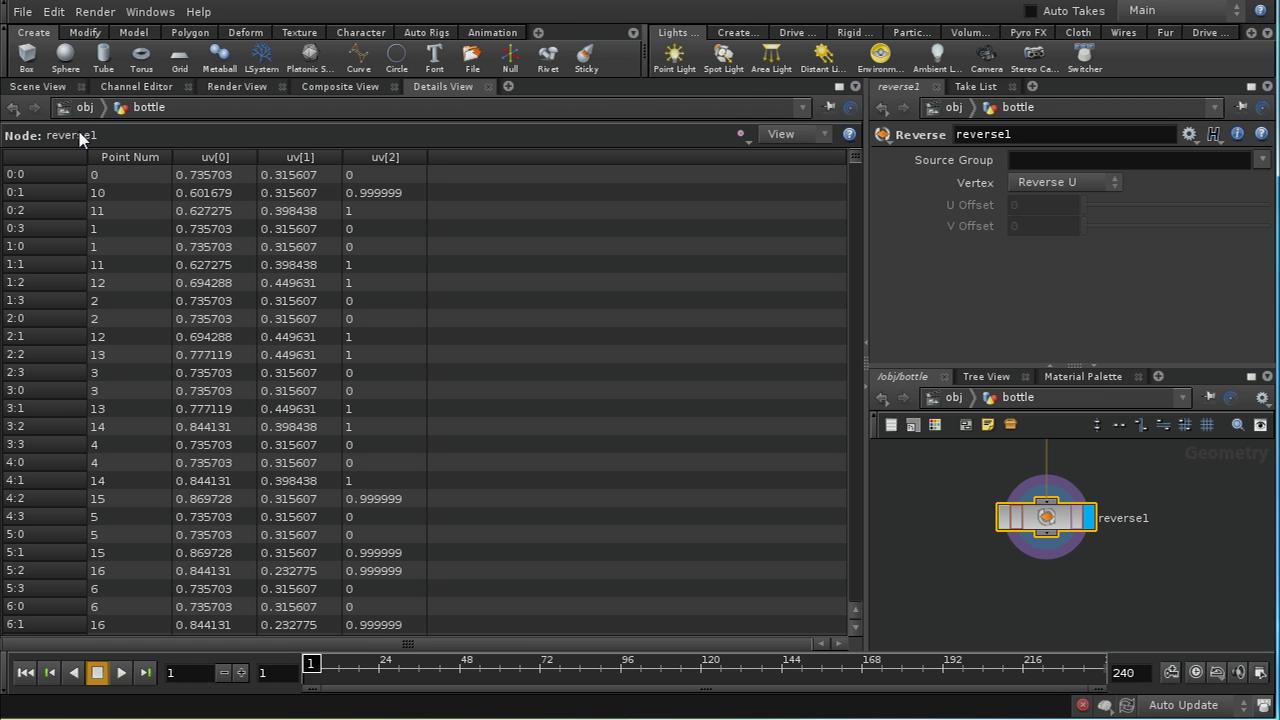
left_click(741, 140)
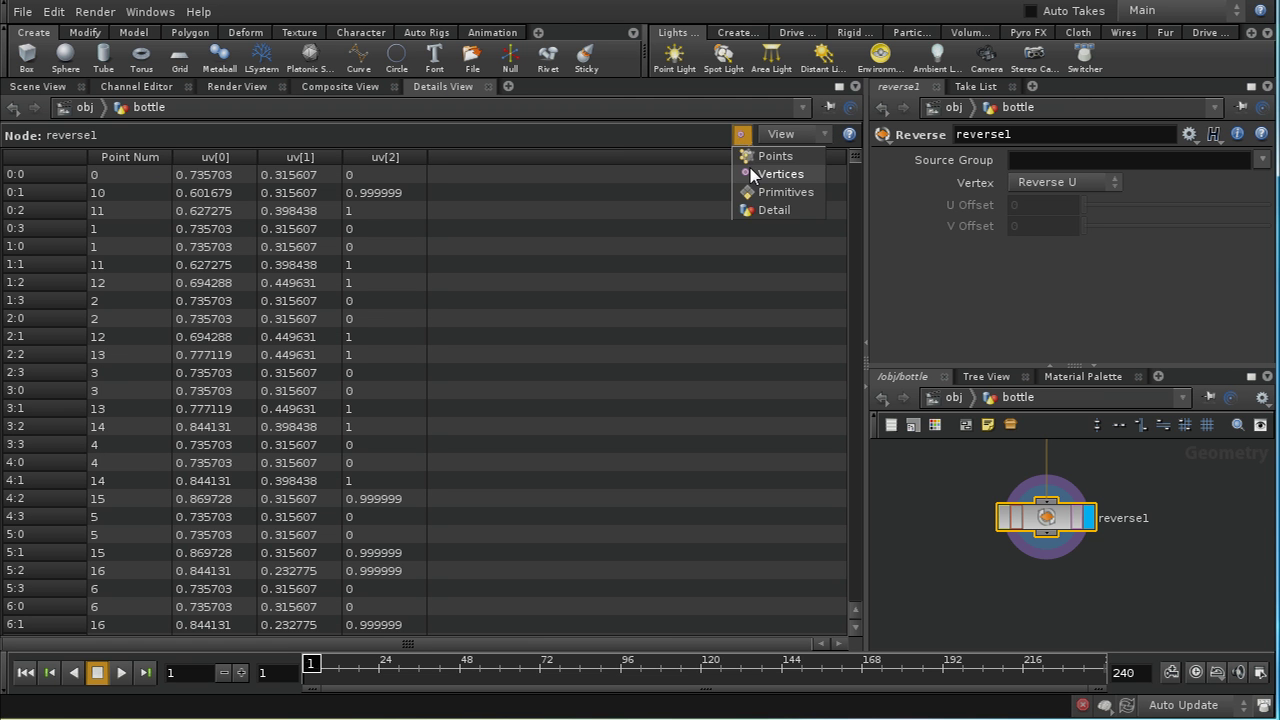
left_click(763, 173)
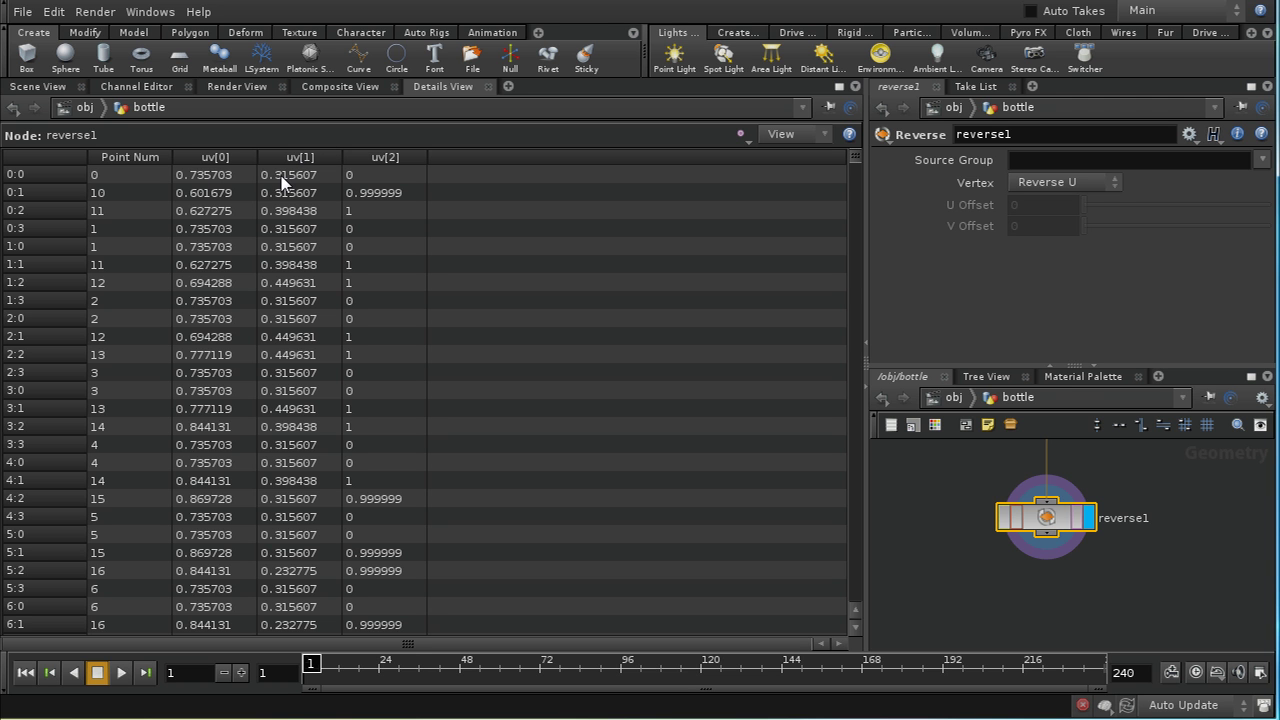
middle_click_drag(1058, 588, 1064, 567)
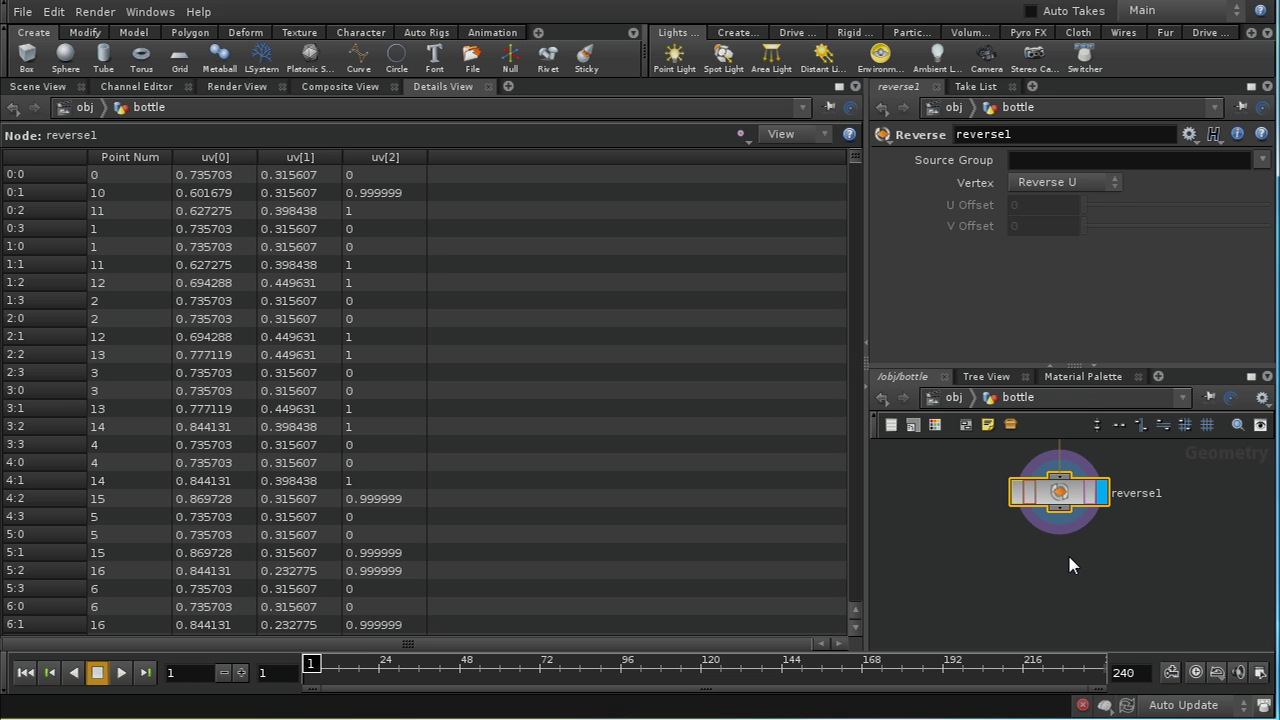
- Add a Layer node, layer1, below reverse1 and display it
key("Tab")
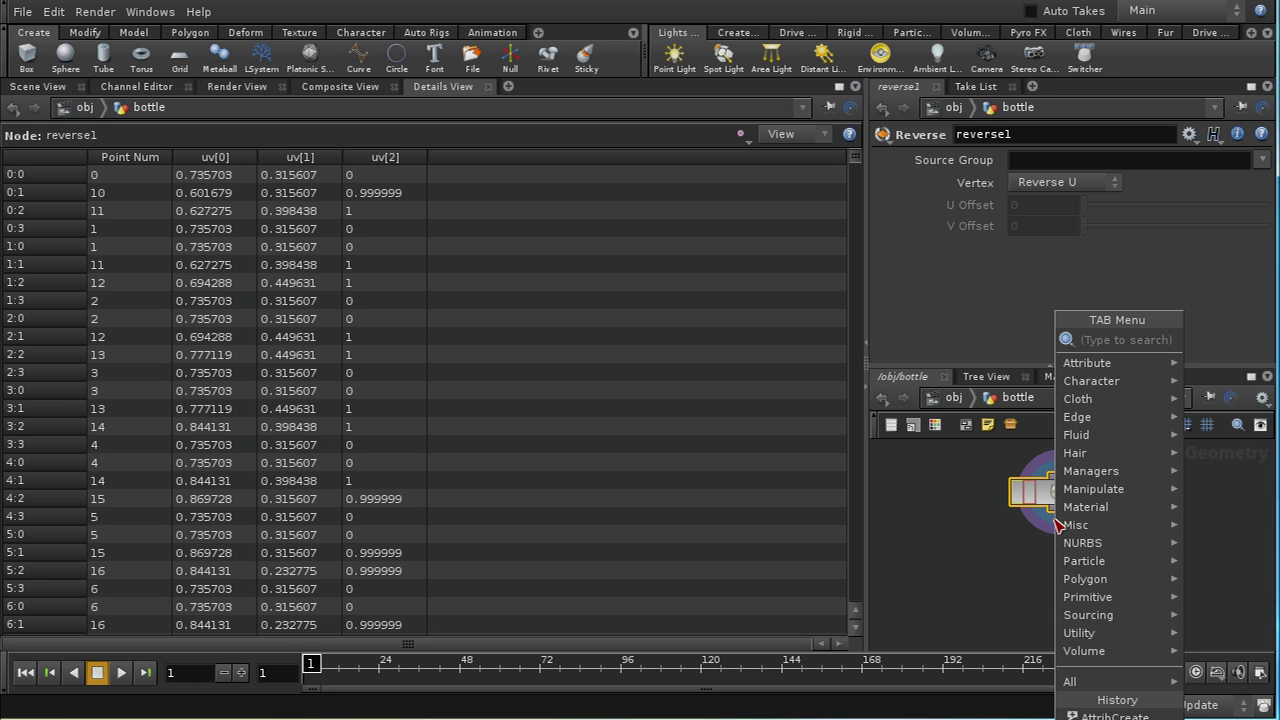
type("La")
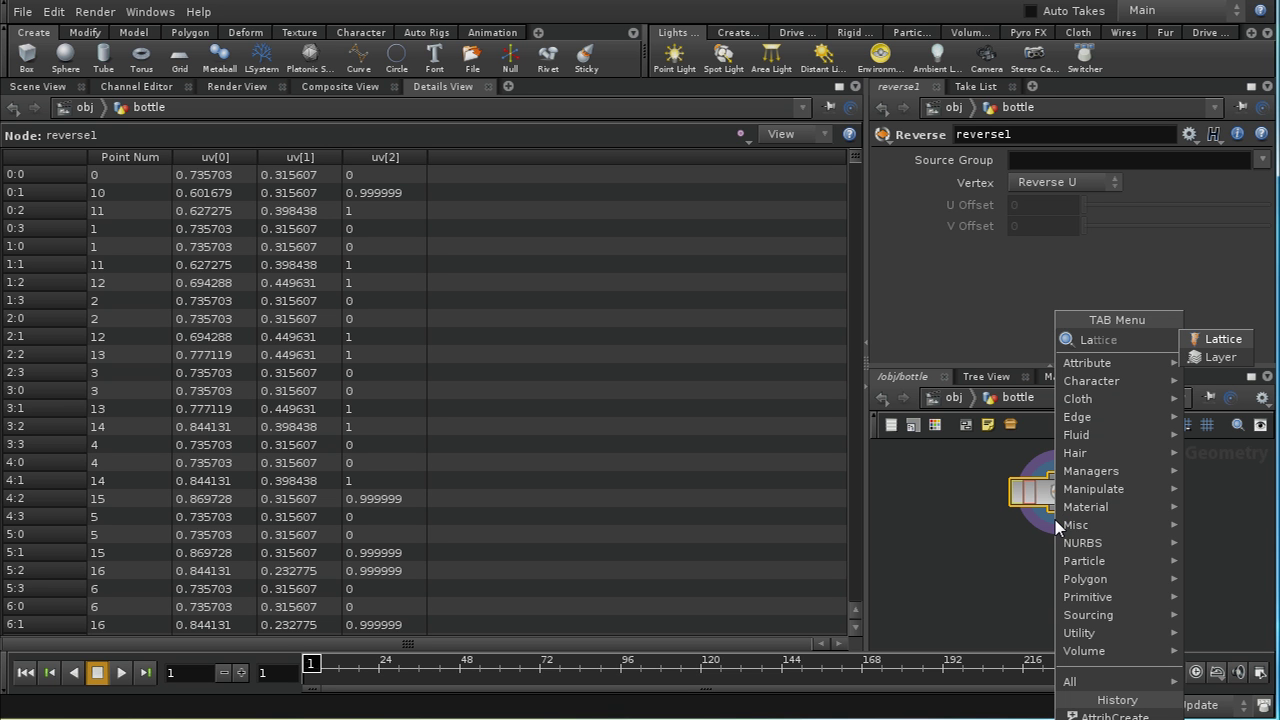
left_click(1201, 358)
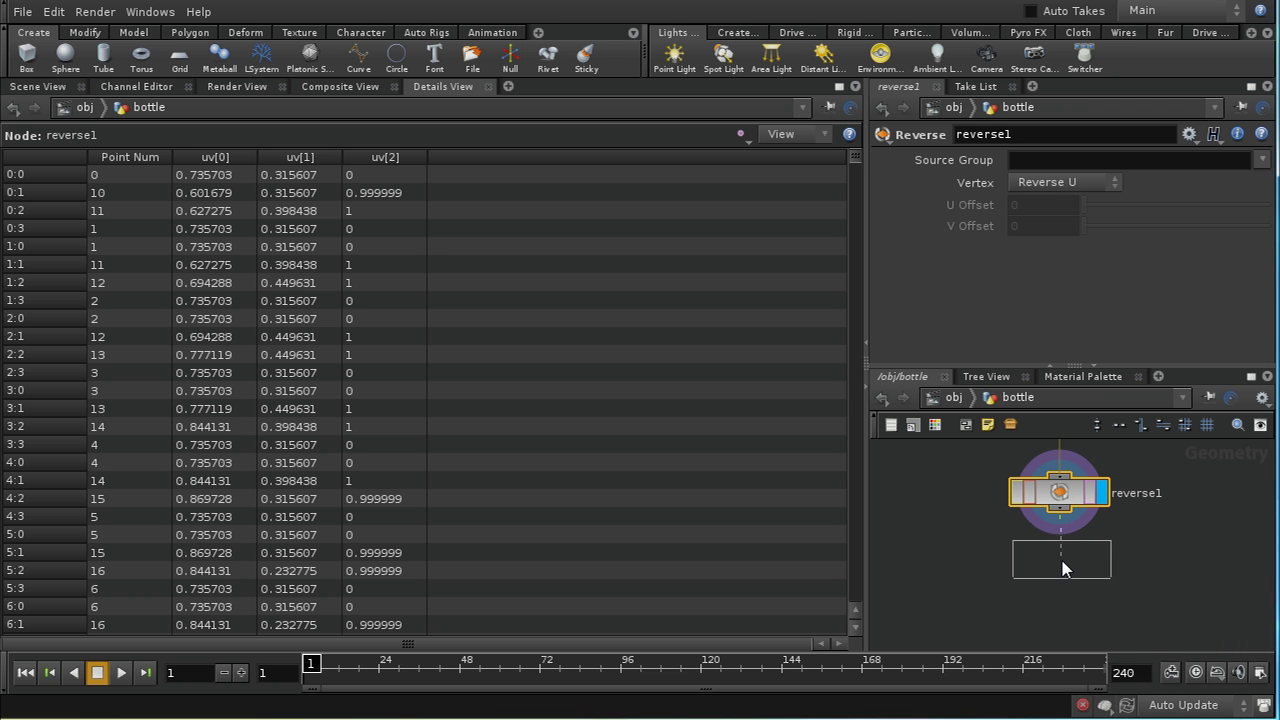
left_click(1064, 564)
left_click(1104, 559)
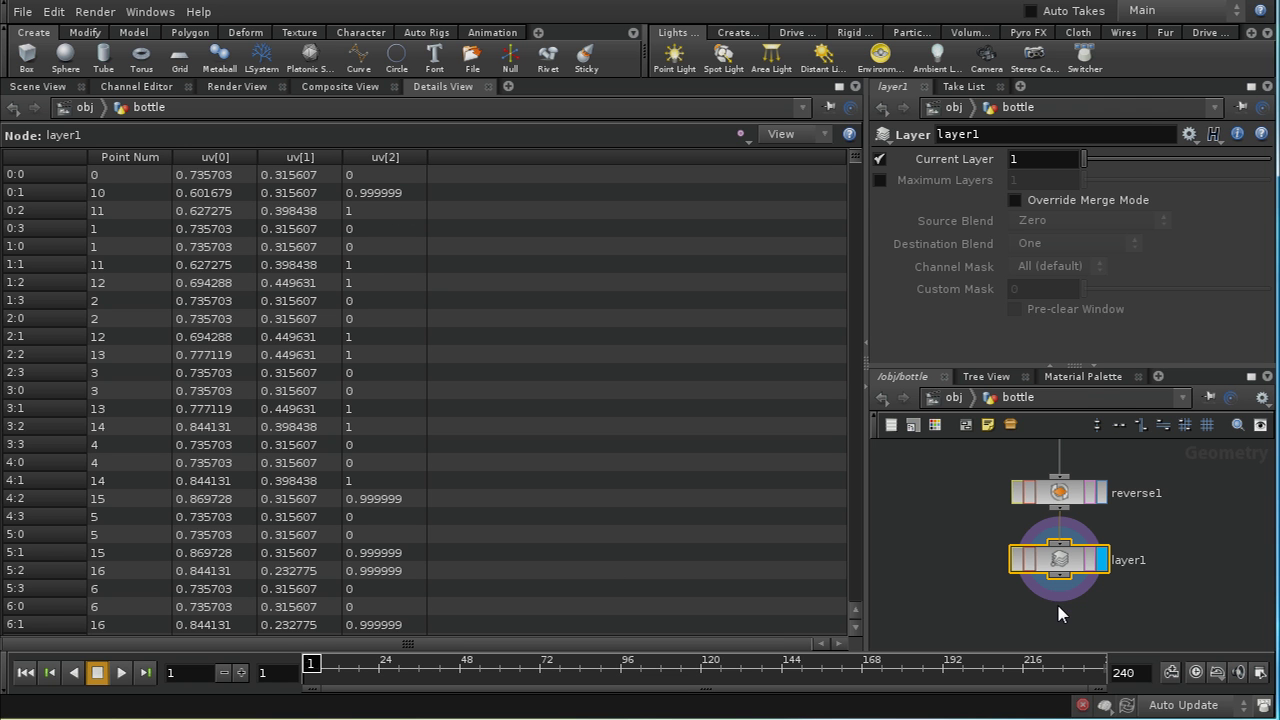
- Add uvproject5 below layer1 with its Group Type set to Vertices
middle_click_drag(1060, 613, 1054, 574)
key("Tab")
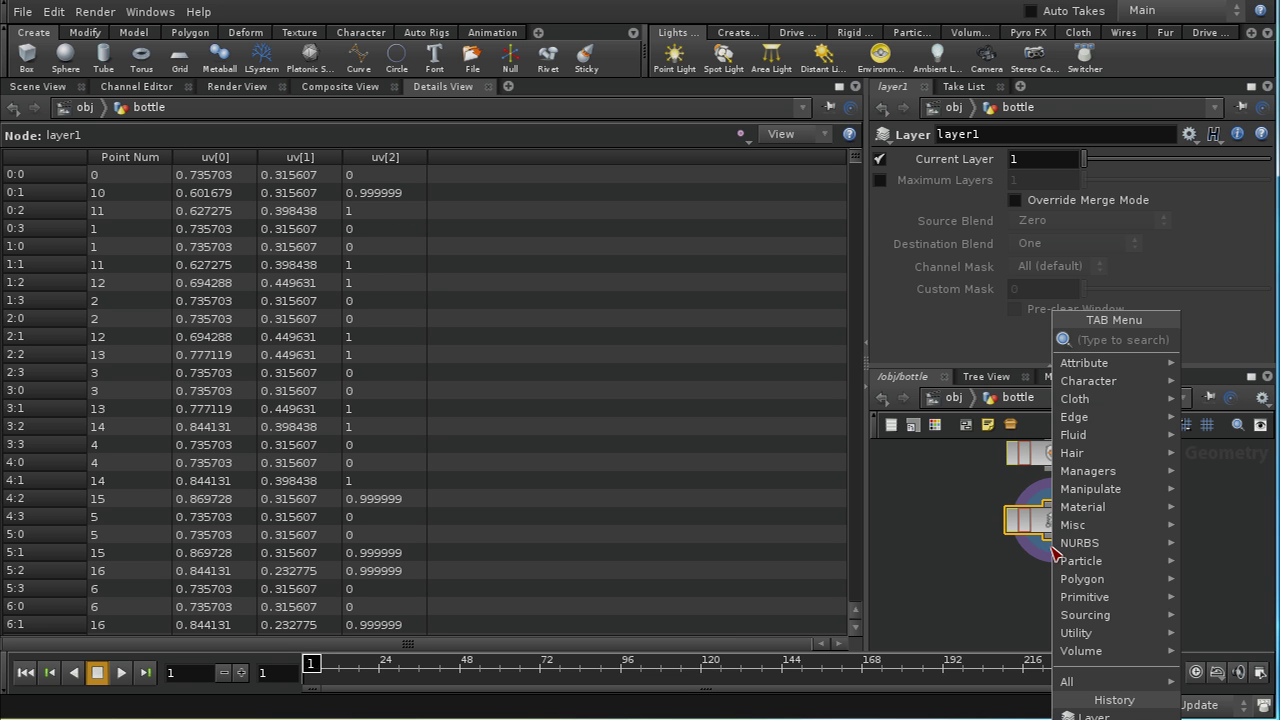
type("uv")
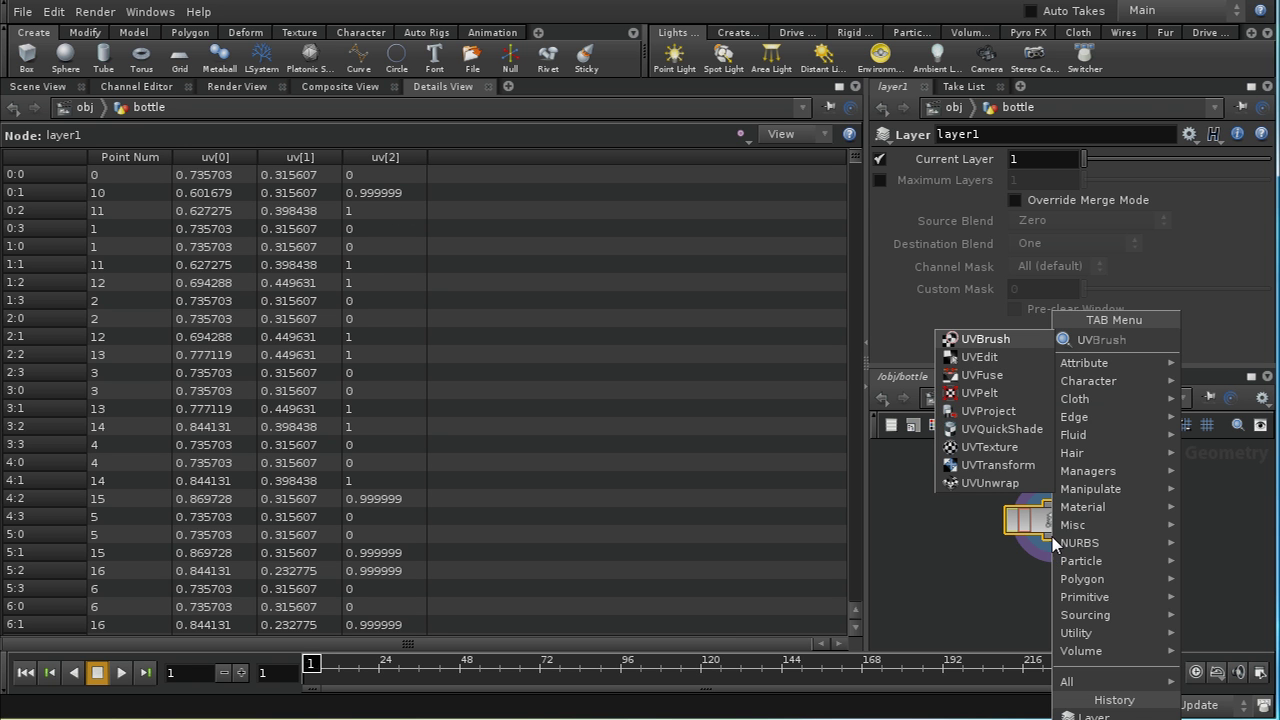
left_click(988, 411)
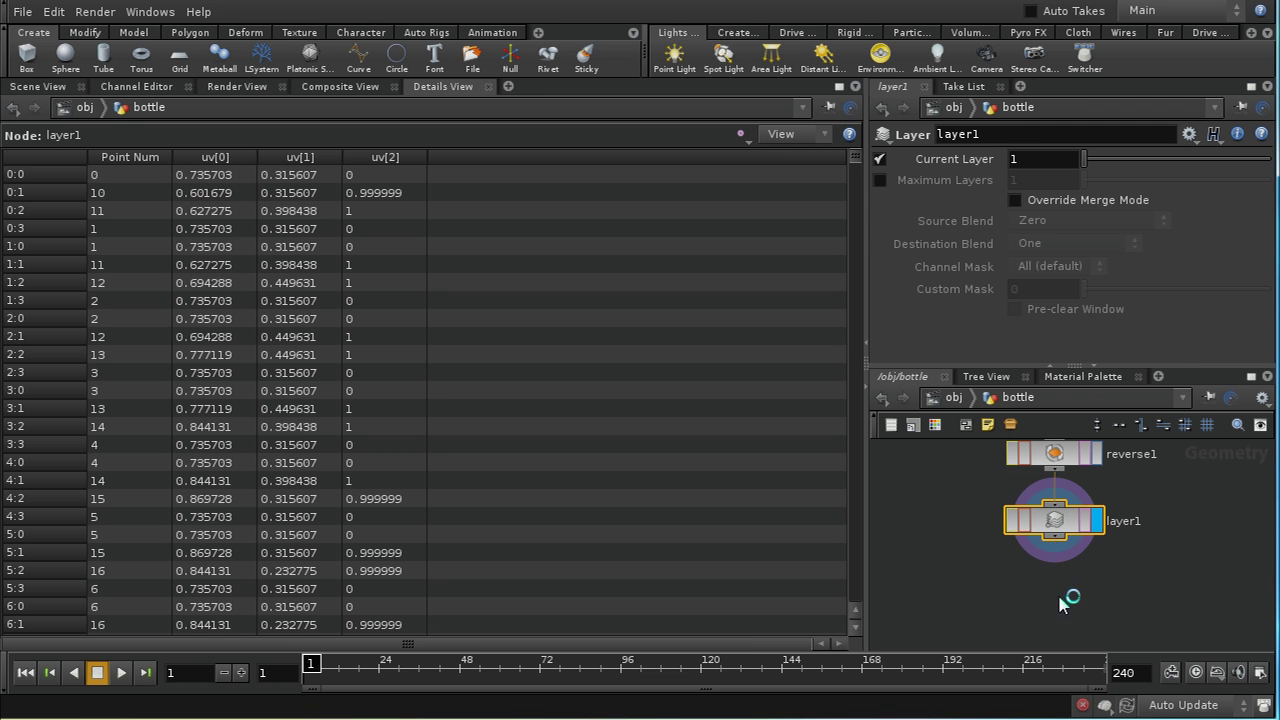
left_click(1060, 598)
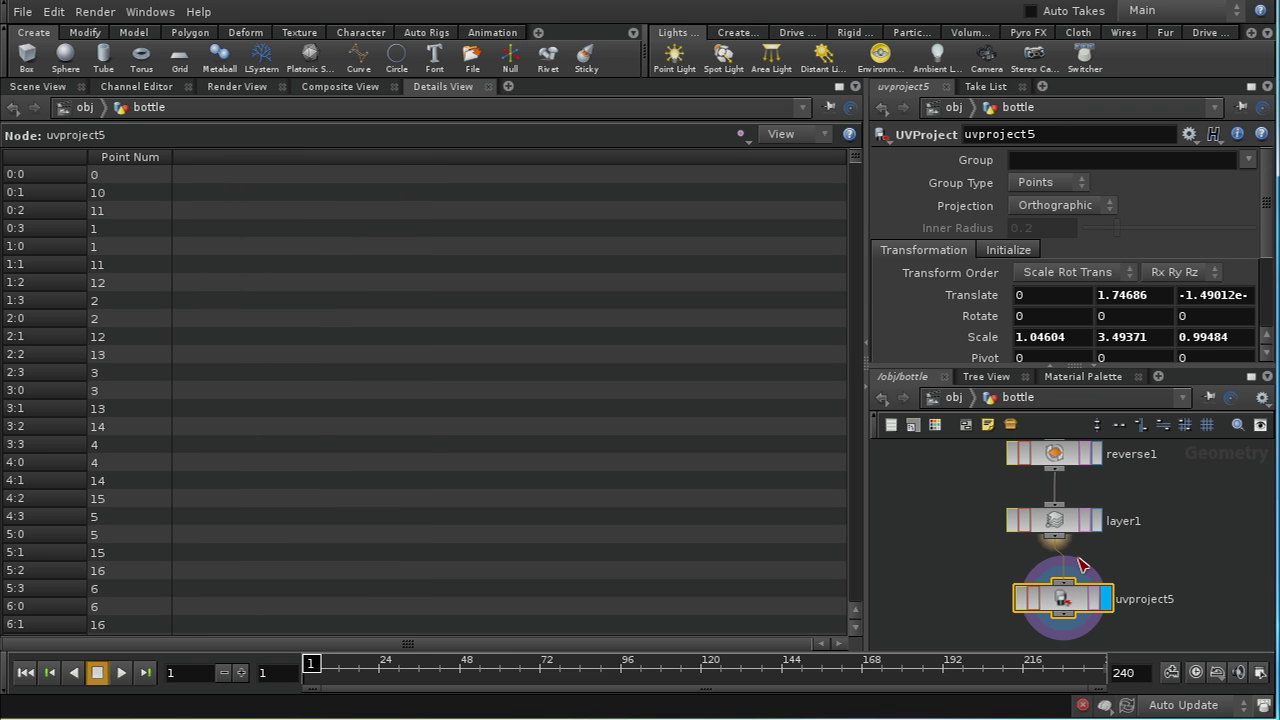
left_click_drag(1062, 598, 1054, 598)
left_click(1030, 184)
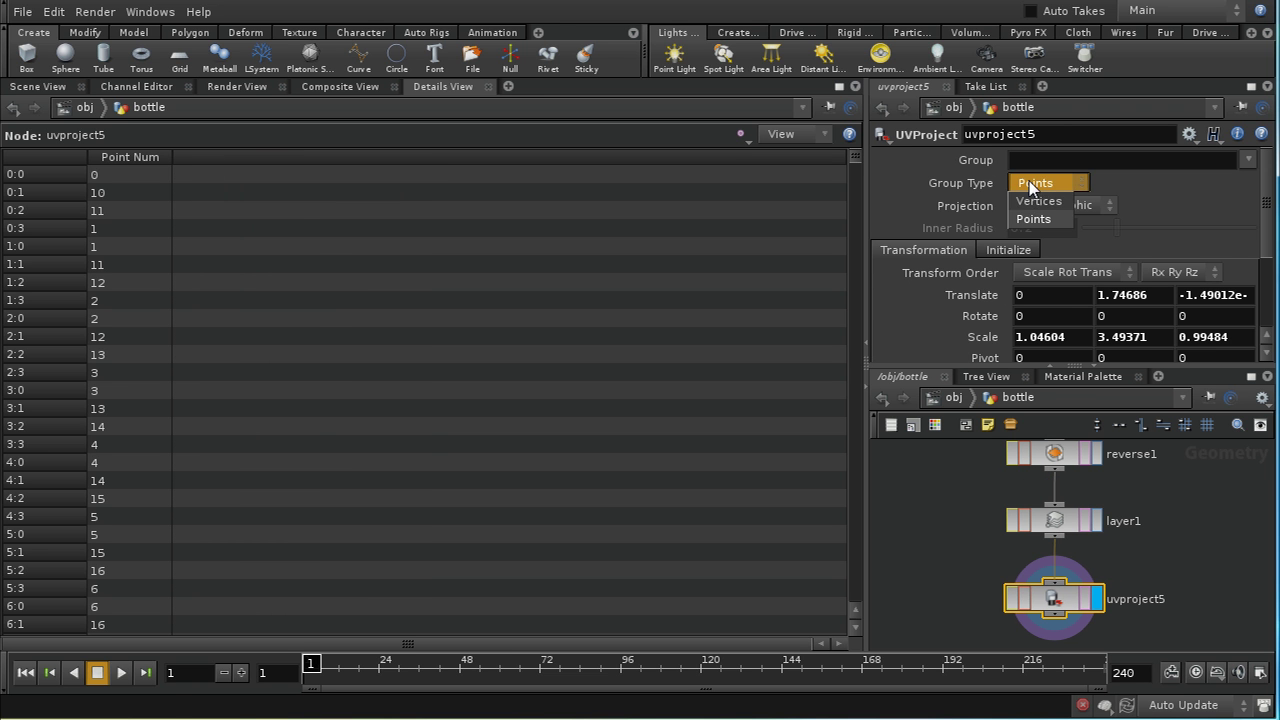
left_click(1037, 201)
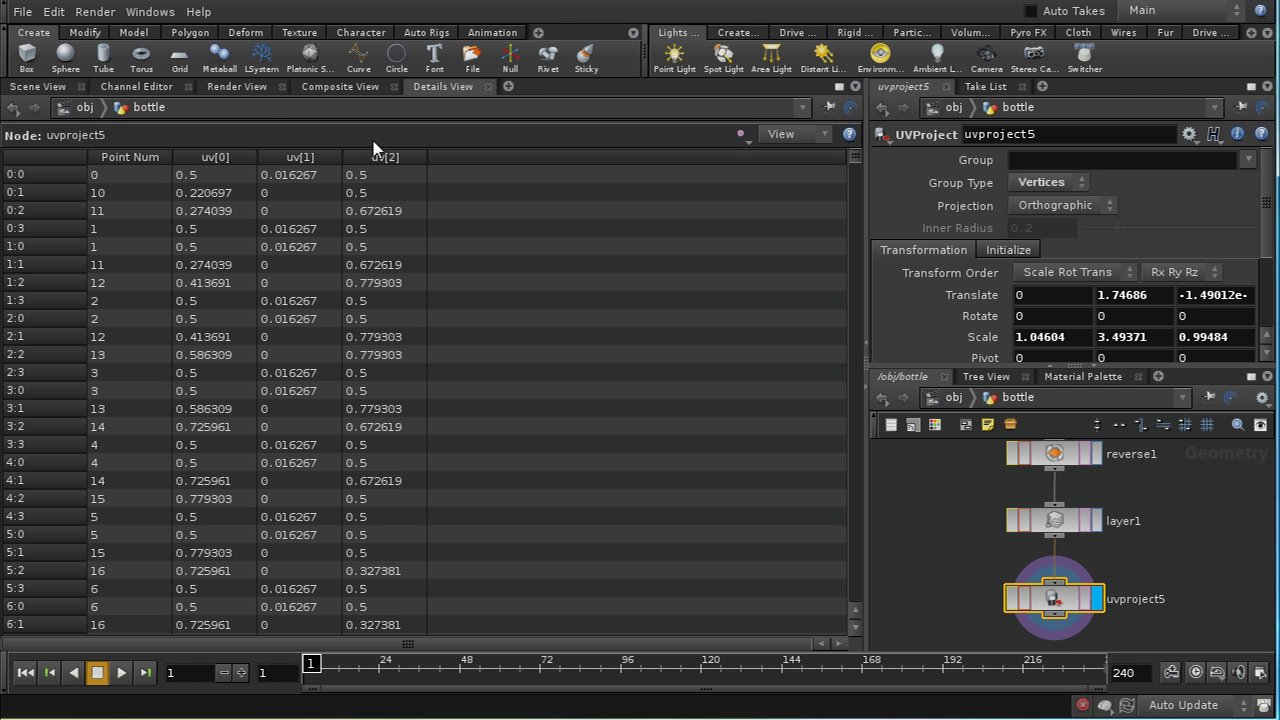
- Set layer1's Current Layer to 2 and inspect uvproject5's new uv2 columns
left_click(1057, 528)
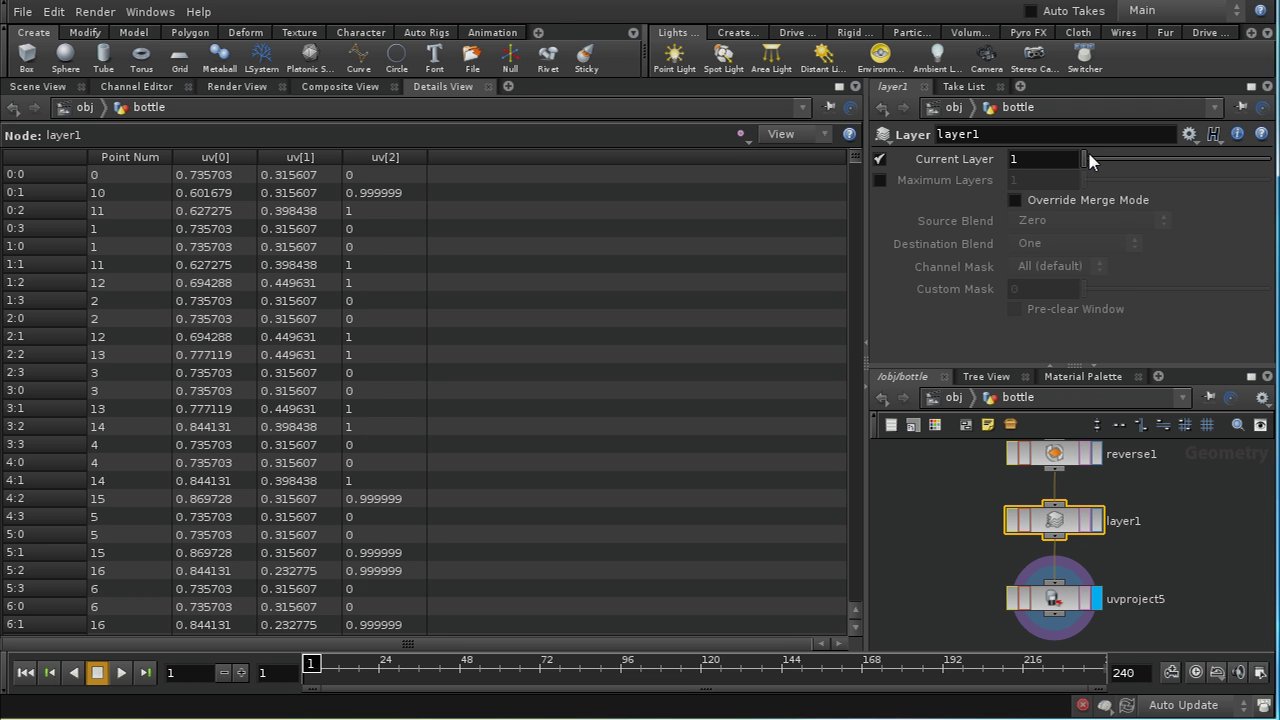
left_click_drag(1086, 158, 1096, 150)
scroll(1130, 530, "down", 2)
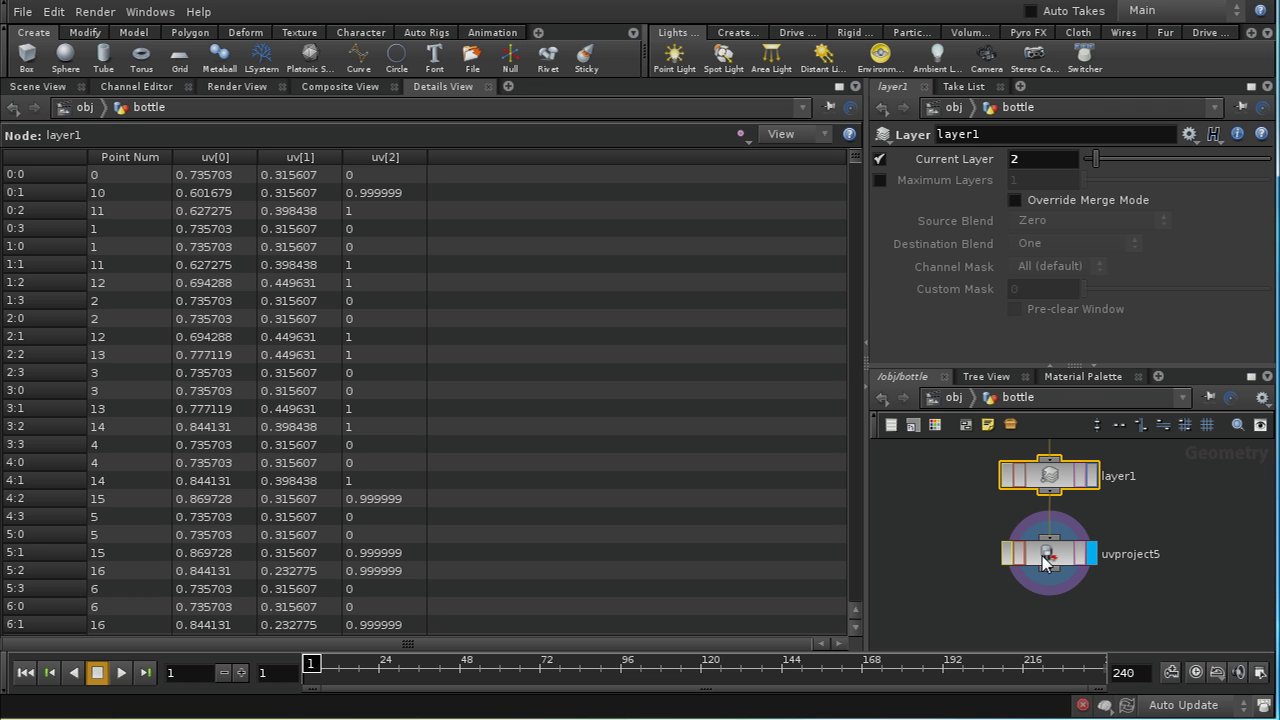
left_click(1045, 560)
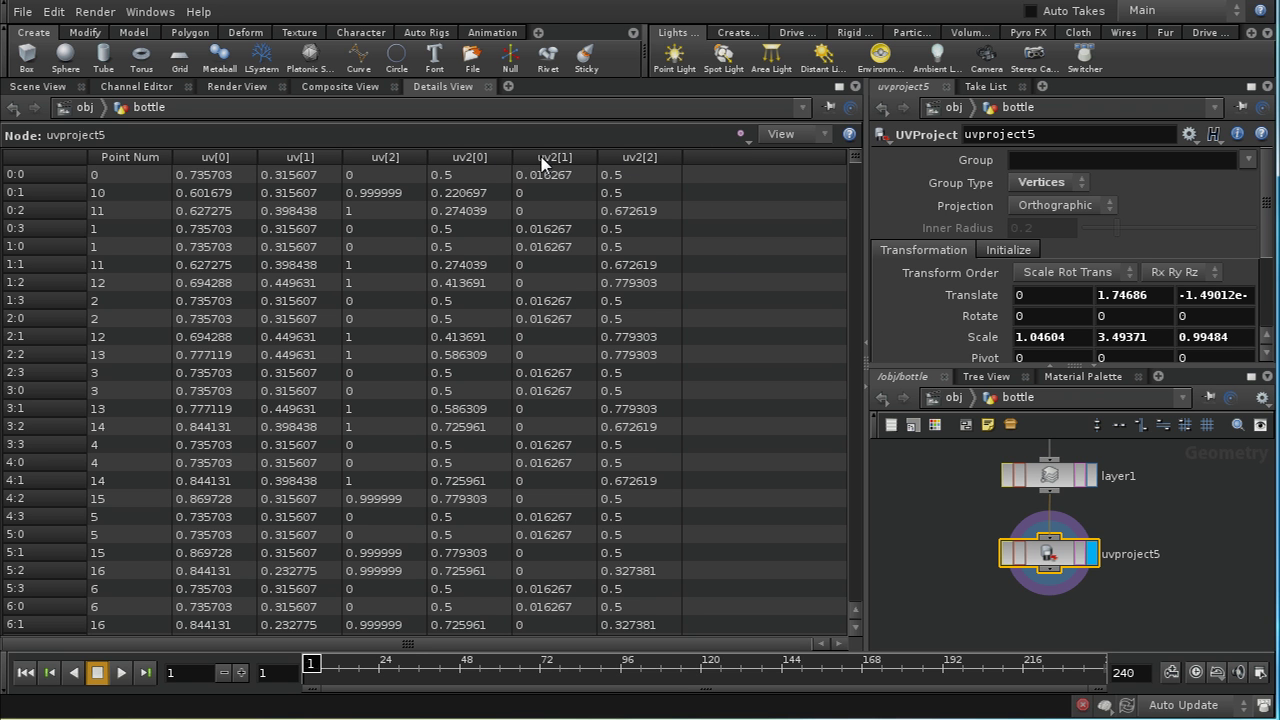
scroll(1158, 595, "down", 1)
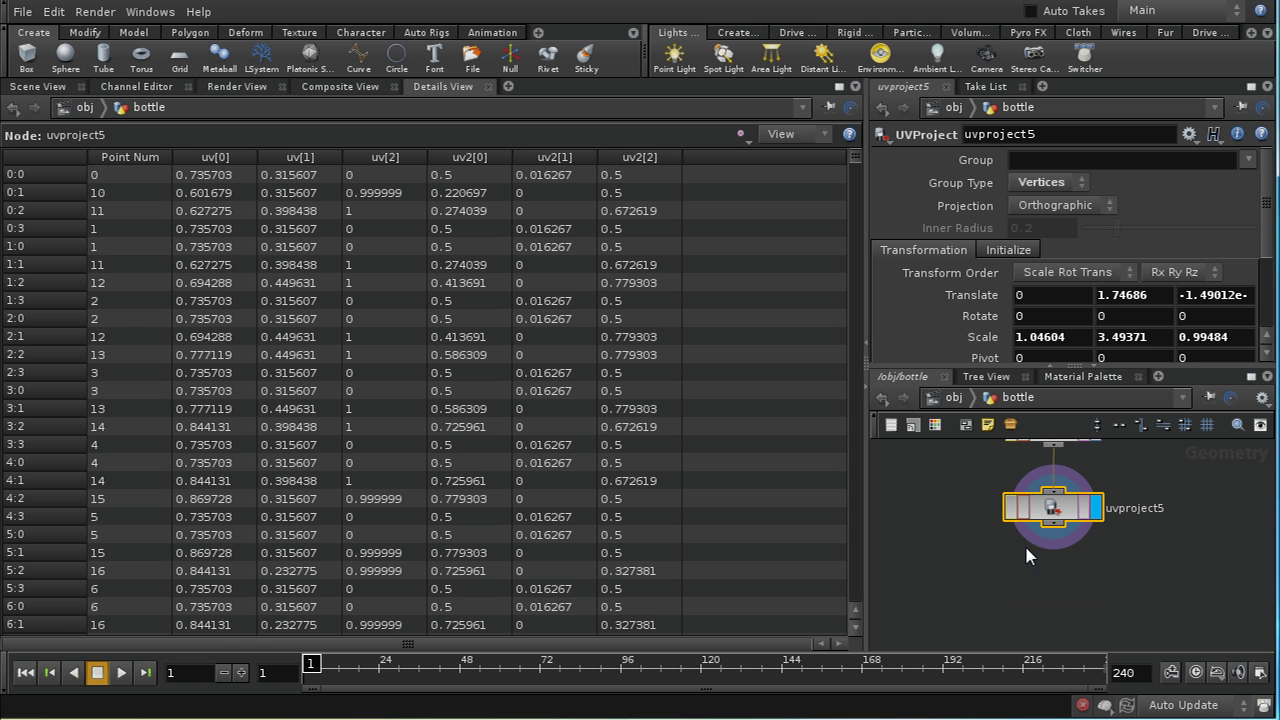
- Add layer2 below uvproject5, display it, and set its current layer to 3
key("Tab")
type("La")
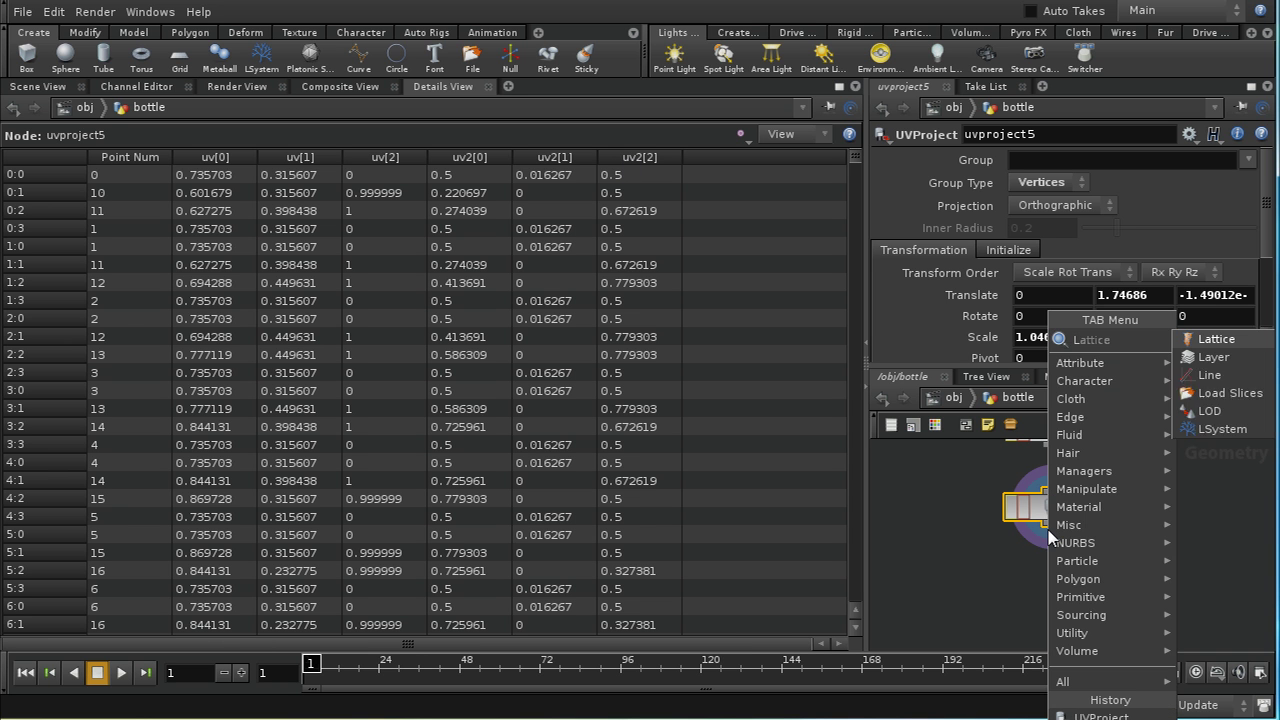
left_click(1210, 358)
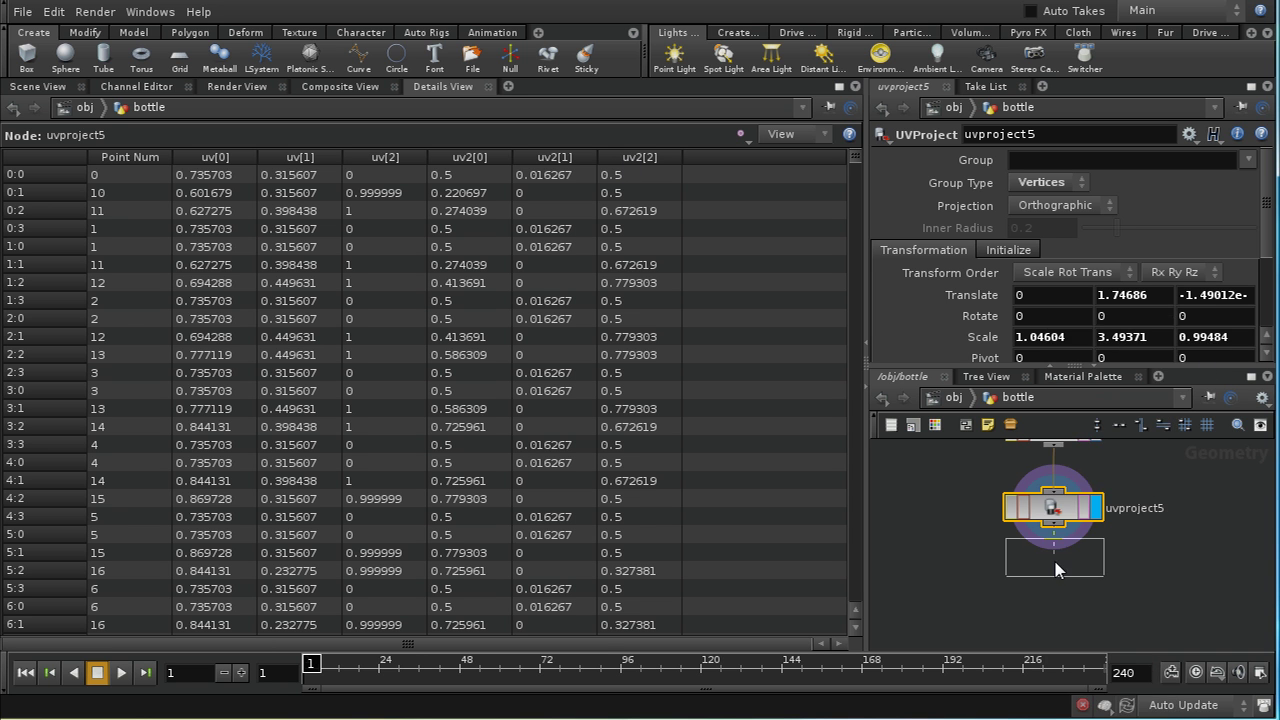
left_click(1057, 564)
left_click(1104, 567)
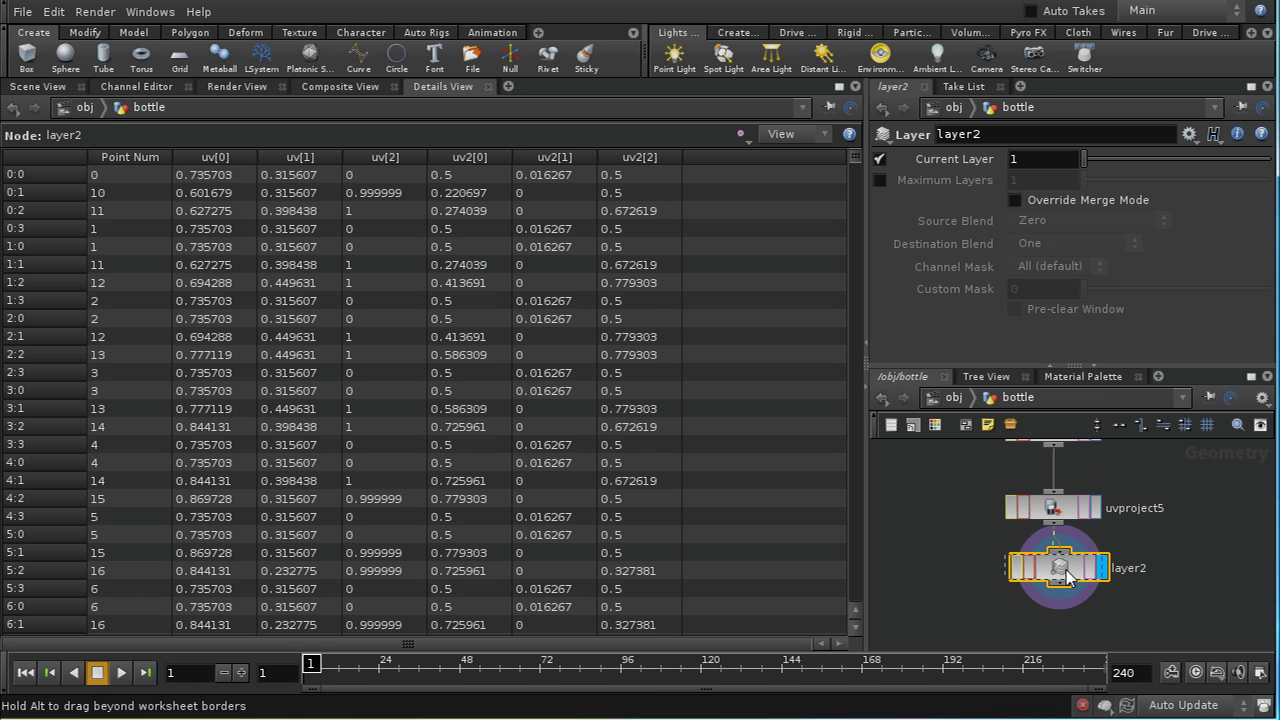
left_click_drag(1104, 567, 1157, 535)
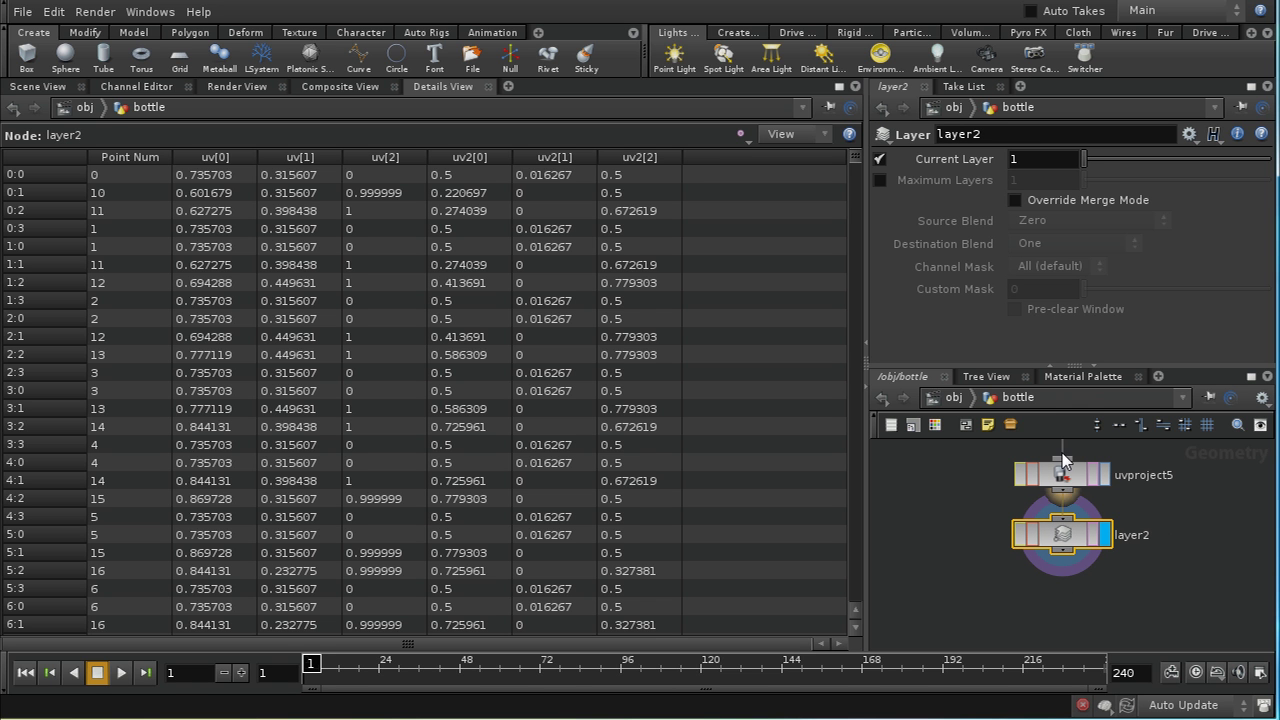
left_click_drag(1082, 165, 1110, 165)
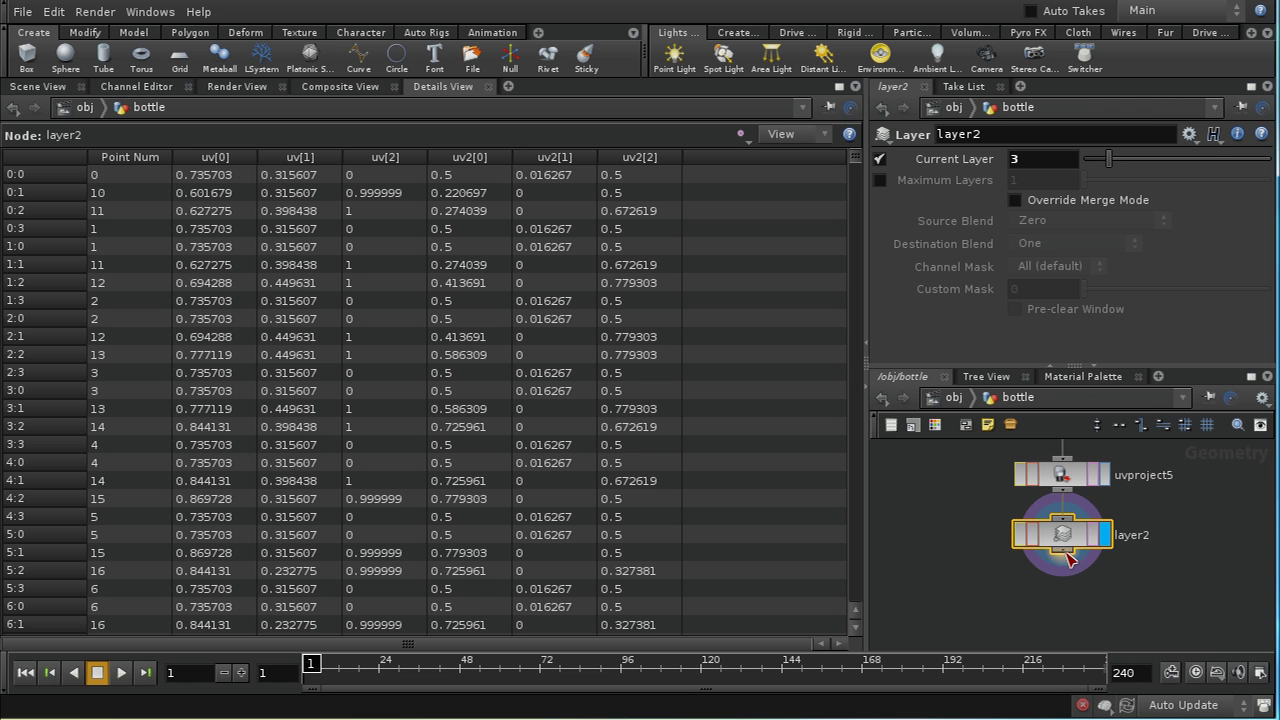
- Add uvproject6 below layer2, display it, and set its Group Type to Vertices
key("Tab")
type("UVProject")
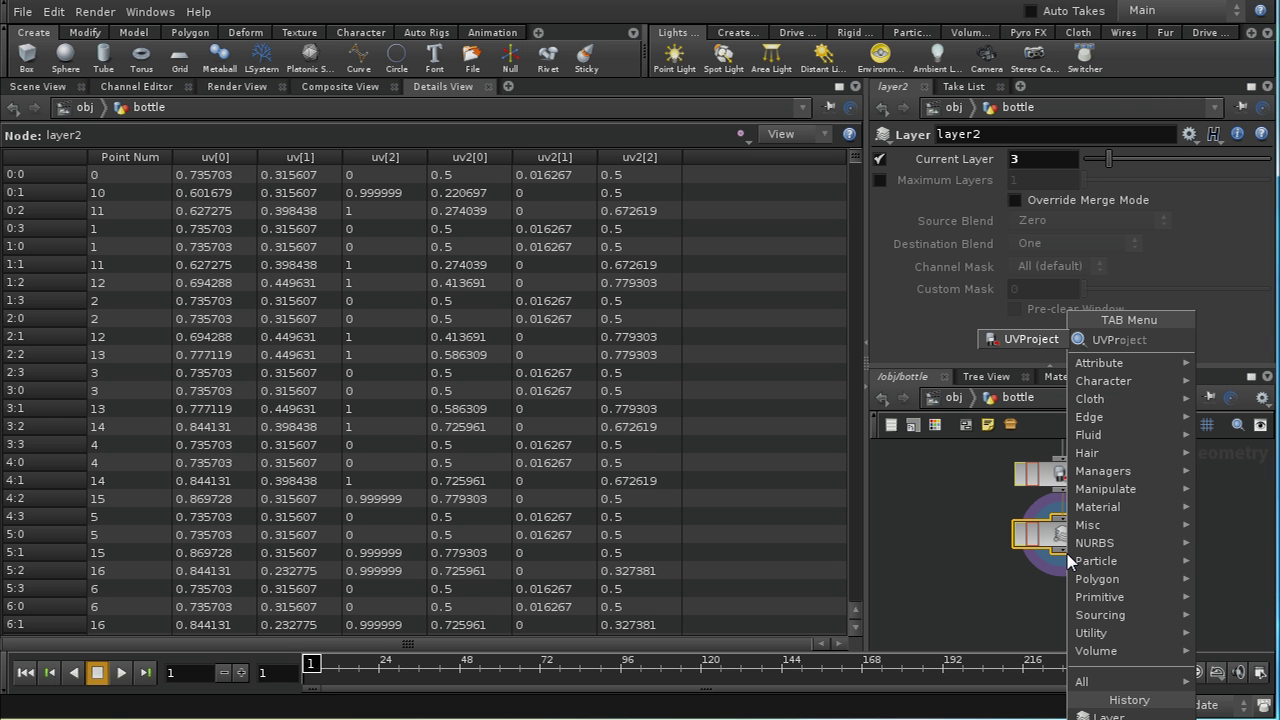
key("Return")
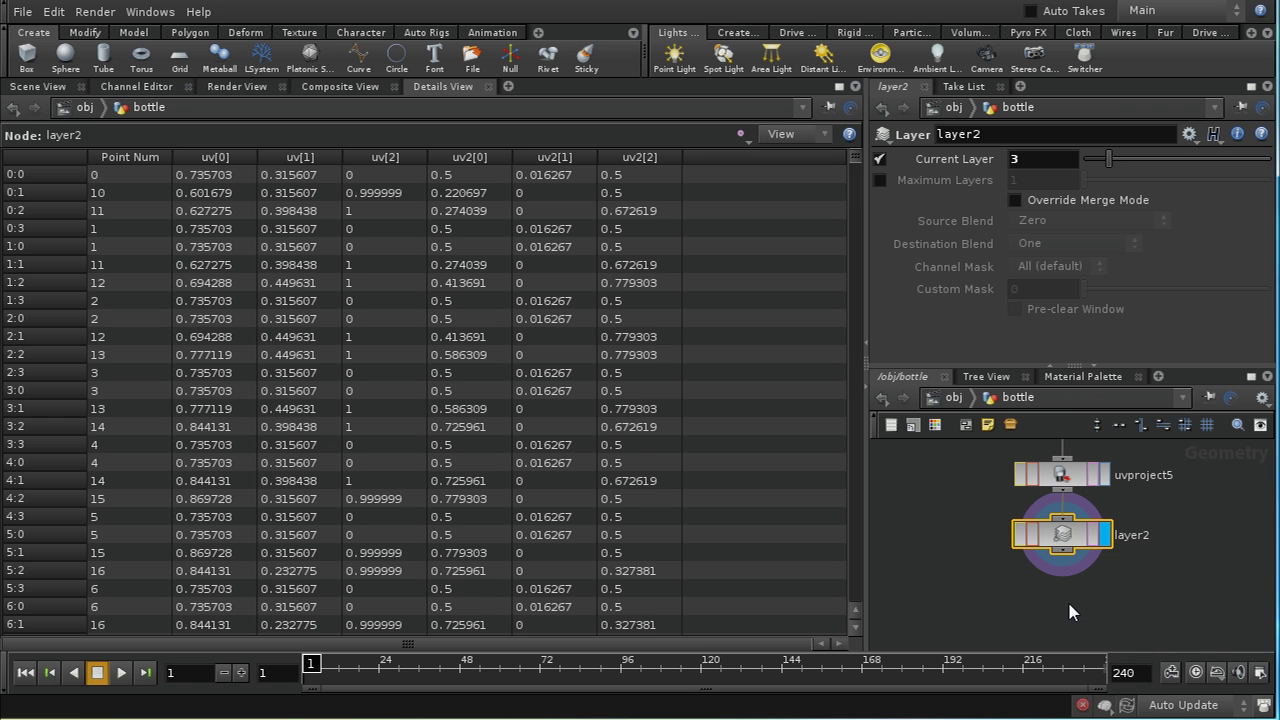
left_click(1069, 610)
left_click(1113, 612)
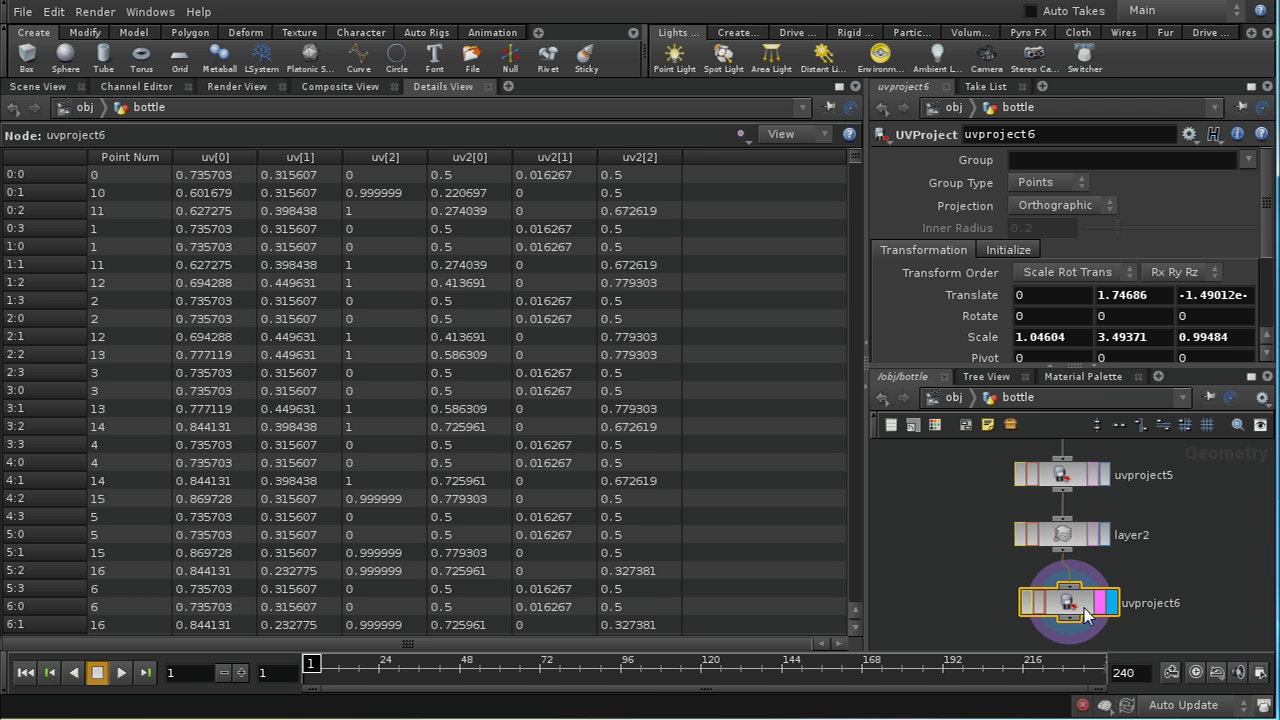
left_click_drag(1080, 607, 1072, 603)
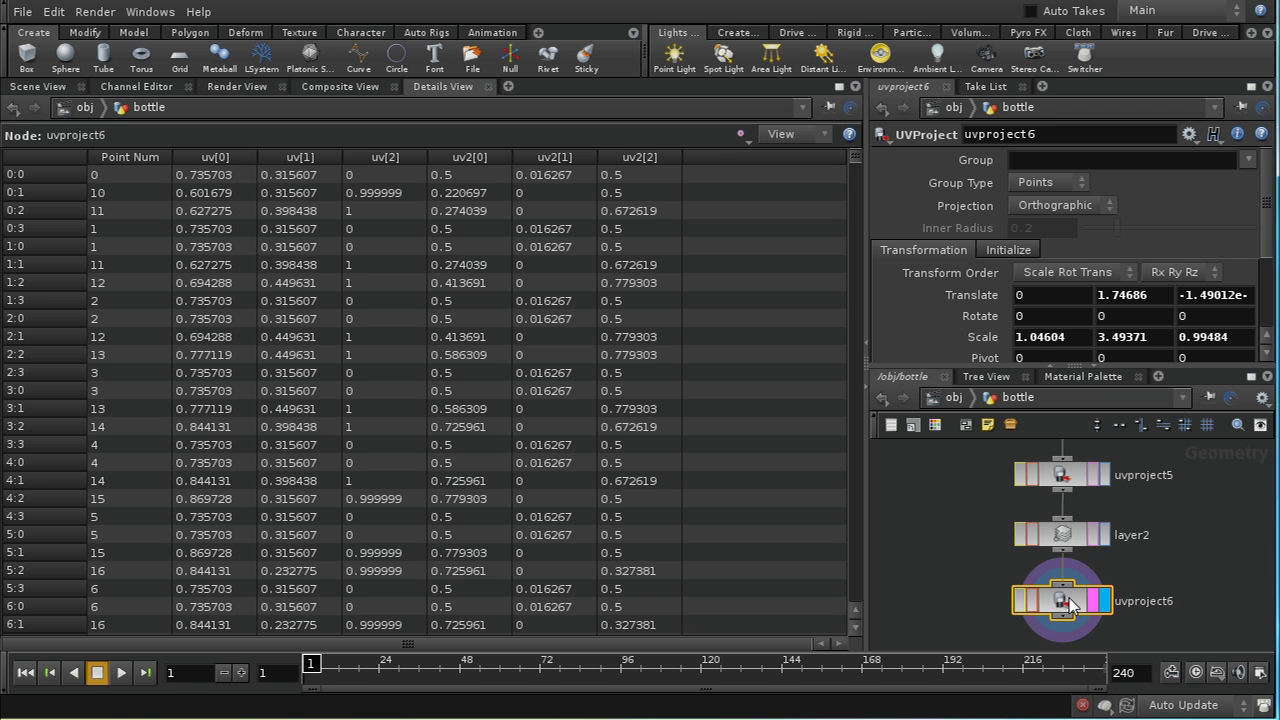
left_click(1063, 540)
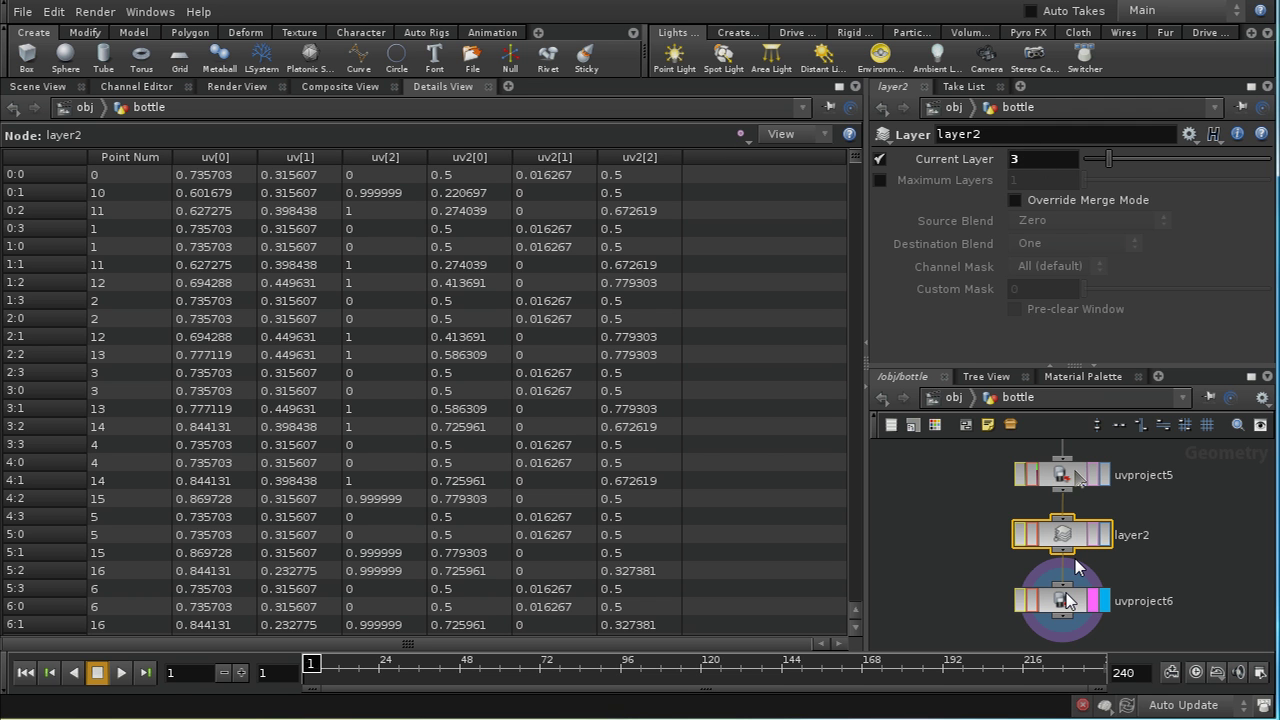
left_click(1065, 600)
left_click(1037, 185)
left_click(1038, 201)
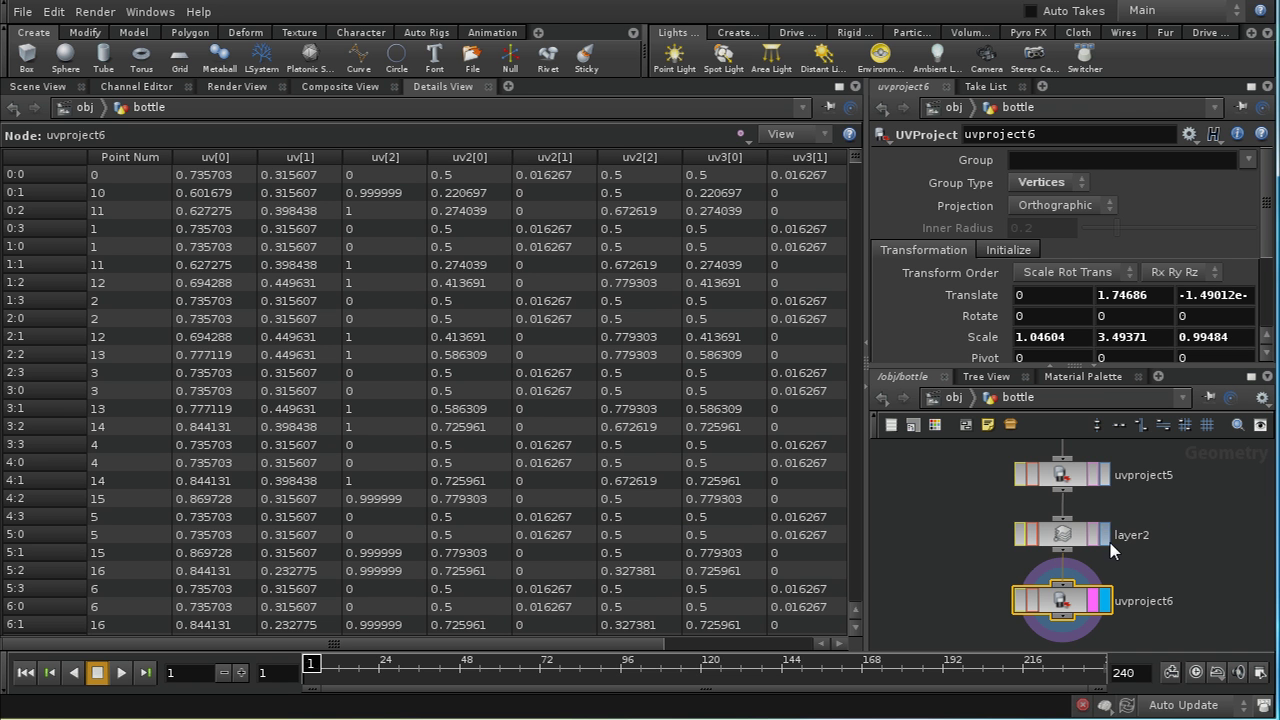
mouse_move(1172, 509)
middle_mouse_down()
mouse_move(1172, 586)
mouse_move(1188, 517)
middle_mouse_up()
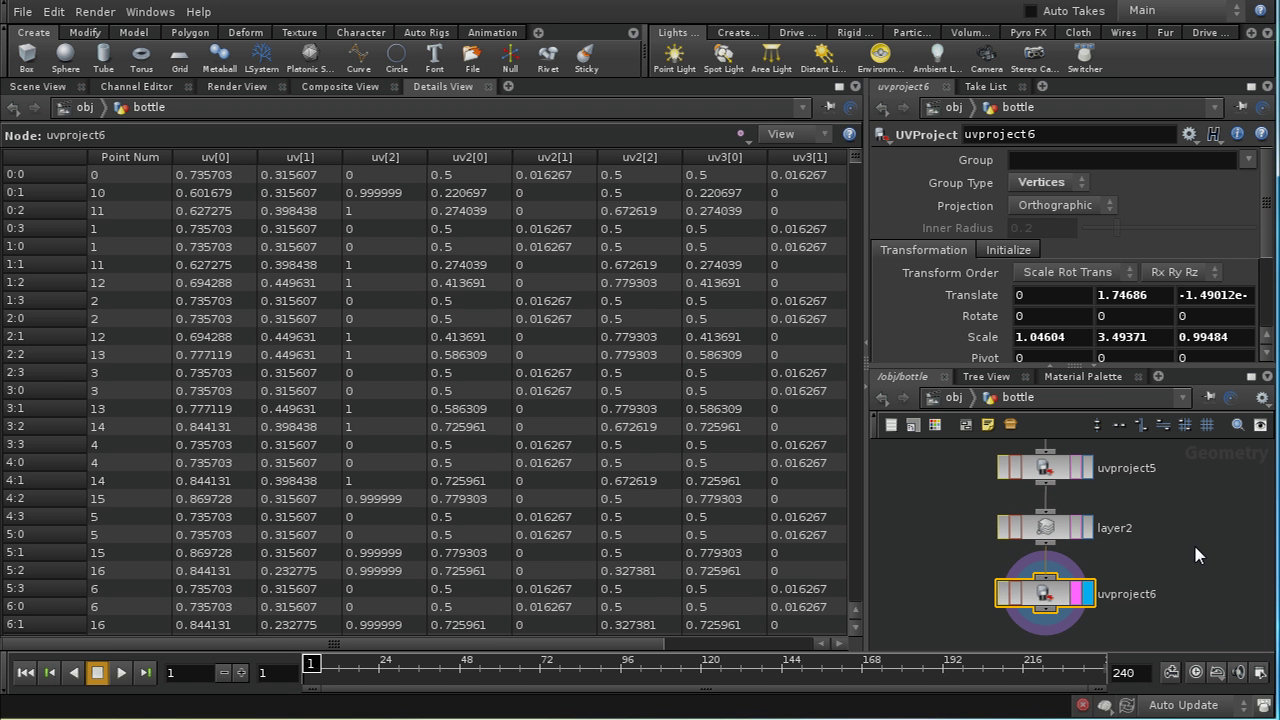
- Delete uvproject5, layer2 and uvproject6, leaving reverse1 and layer1
scroll(1194, 545, "down", 4)
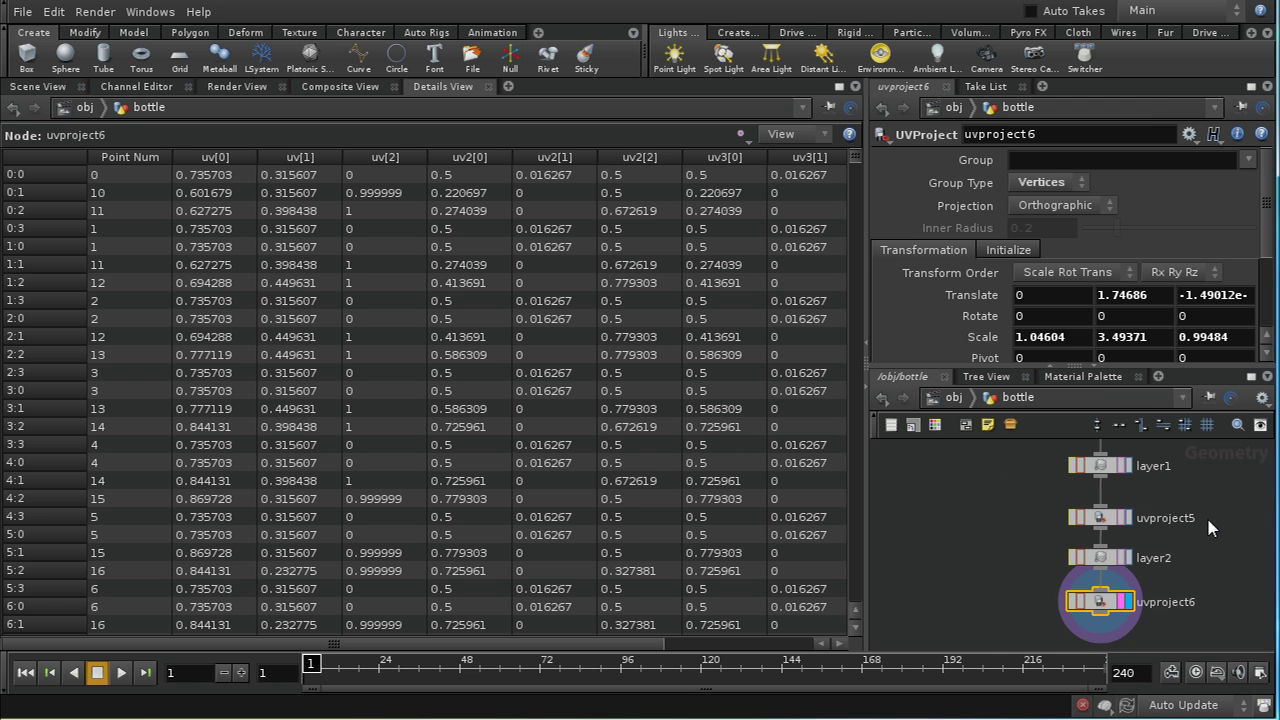
middle_click_drag(1206, 527, 1213, 560)
left_click_drag(1042, 532, 1153, 638)
key("Delete")
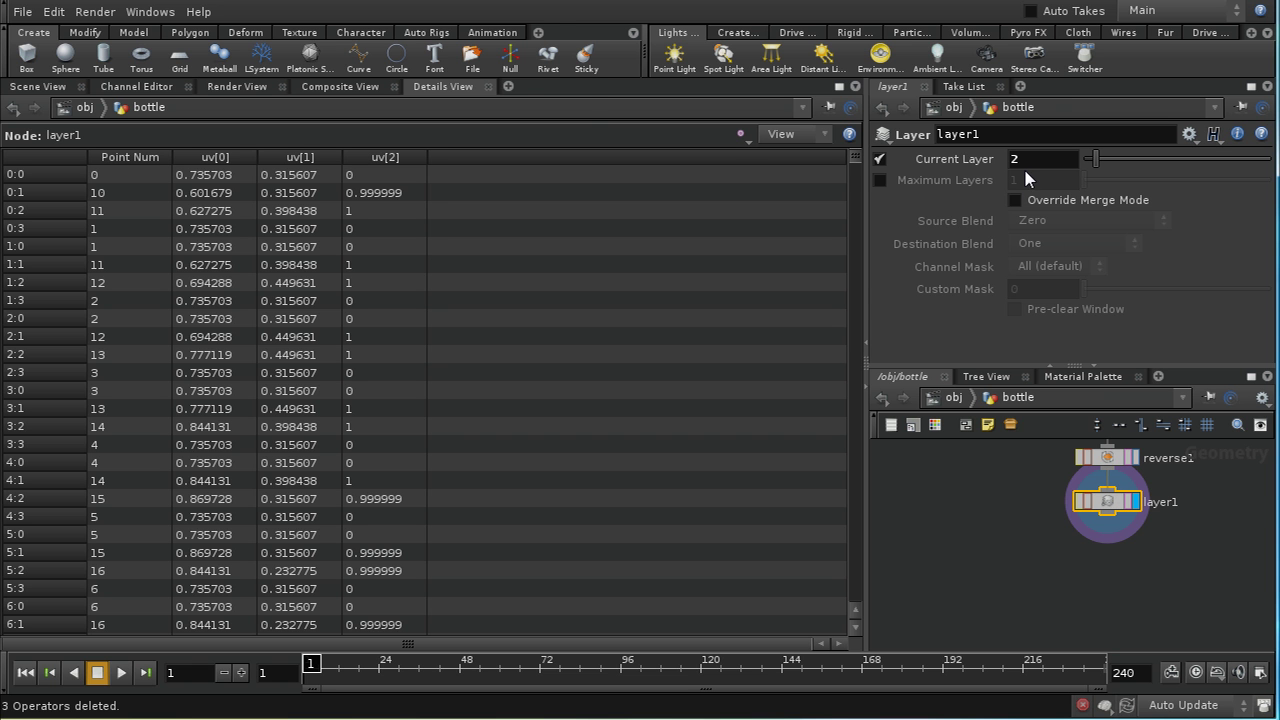
- Split the viewer into a 3D view and a uv1 UV view side by side, framing the UV grid
left_click(58, 88)
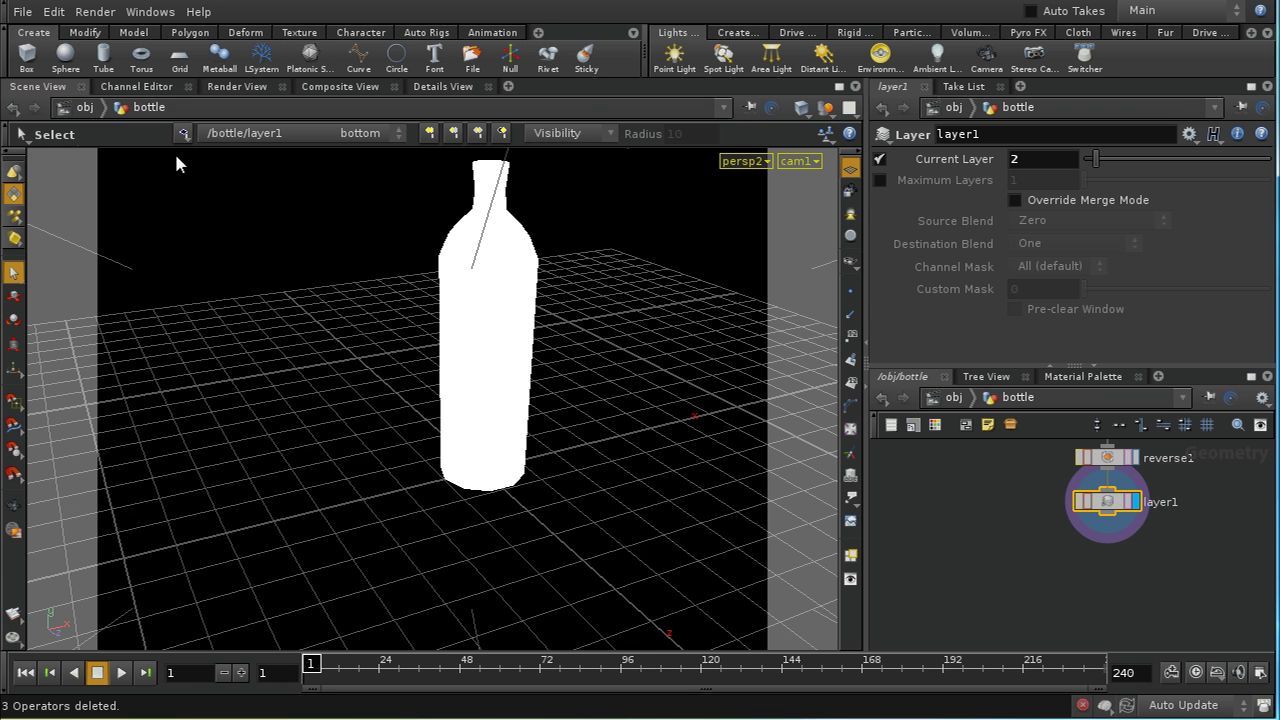
left_click(849, 107)
left_click(853, 190)
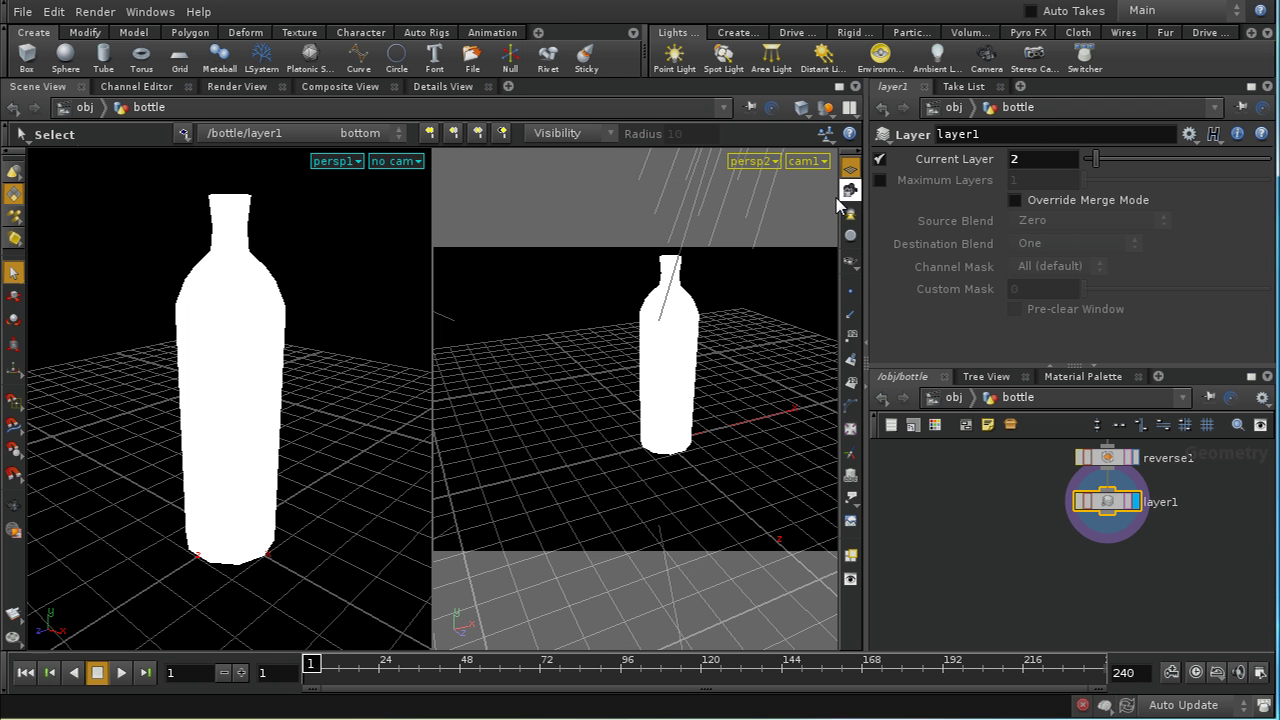
left_click(773, 162)
mouse_move(782, 186)
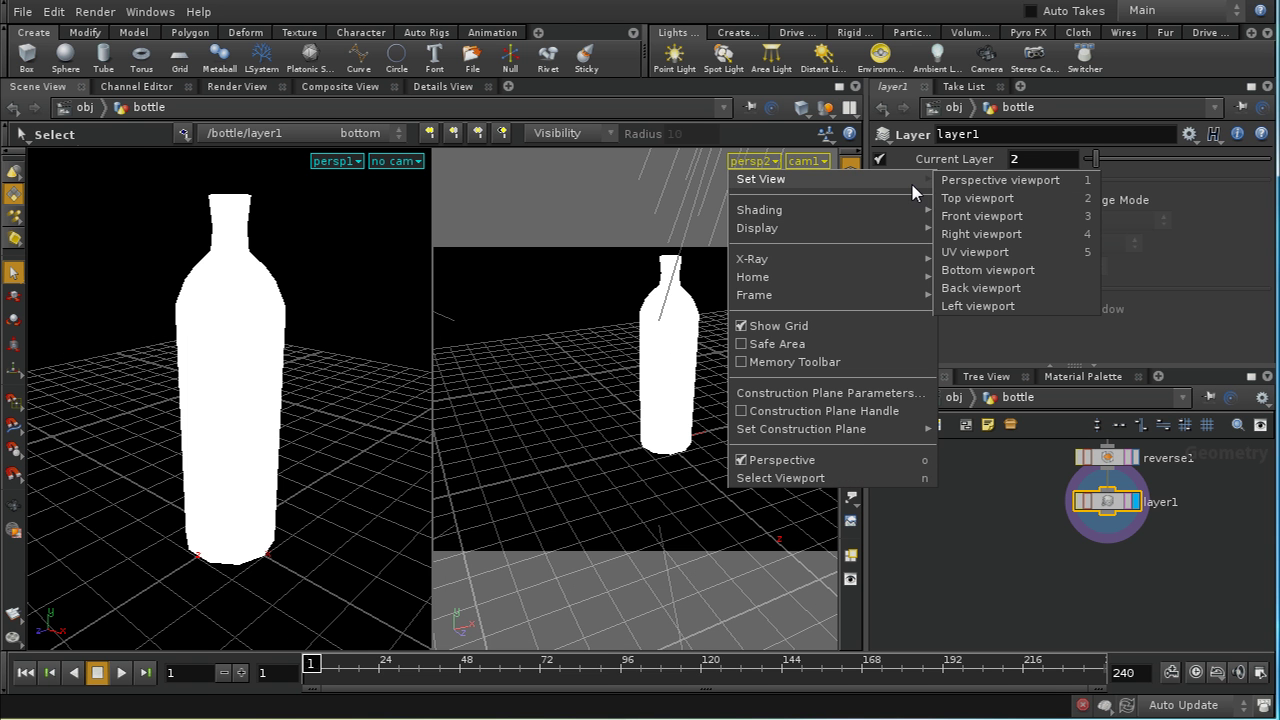
left_click(975, 252)
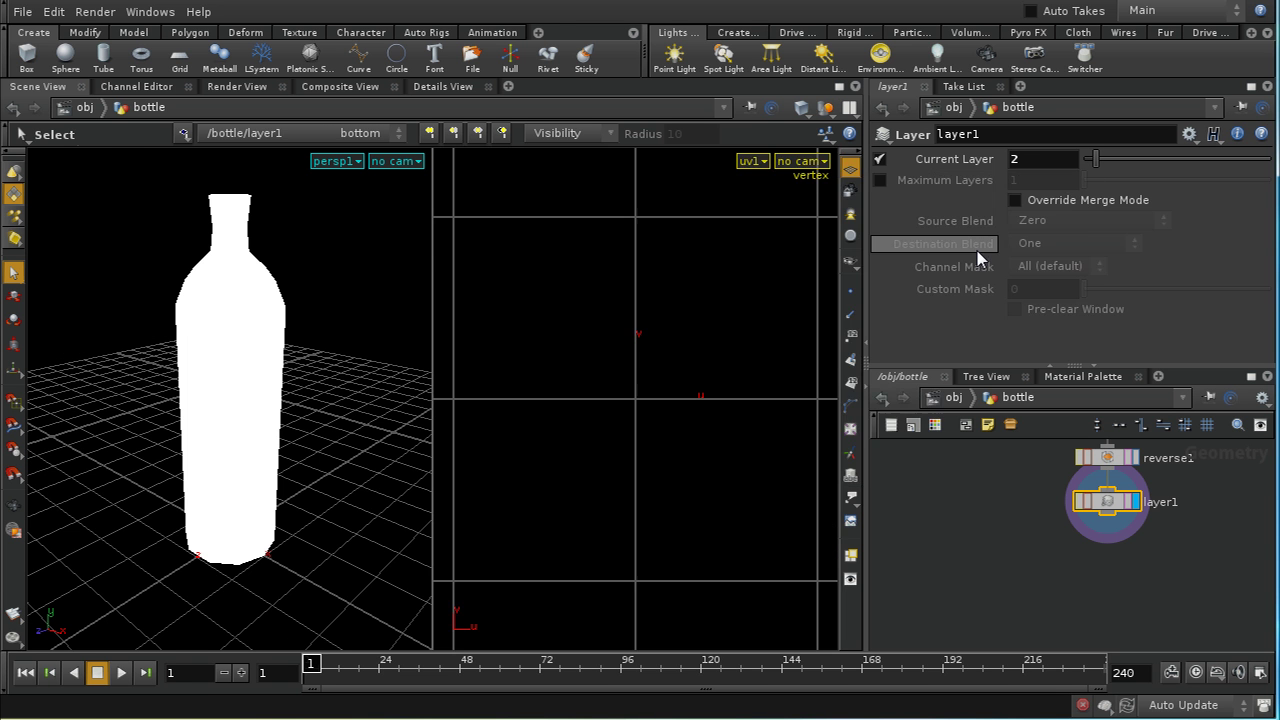
key("space")
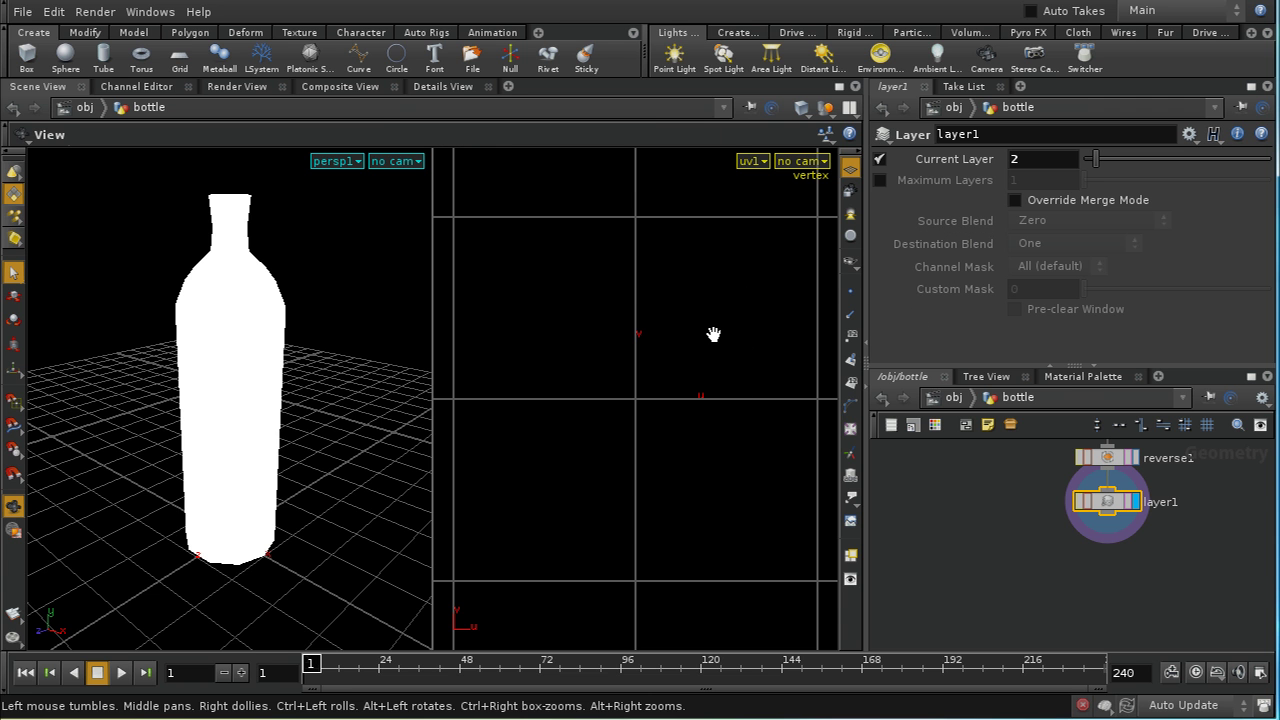
left_click_drag(766, 286, 683, 366)
right_click_drag(683, 366, 691, 323)
left_click_drag(690, 360, 656, 345)
key("space")
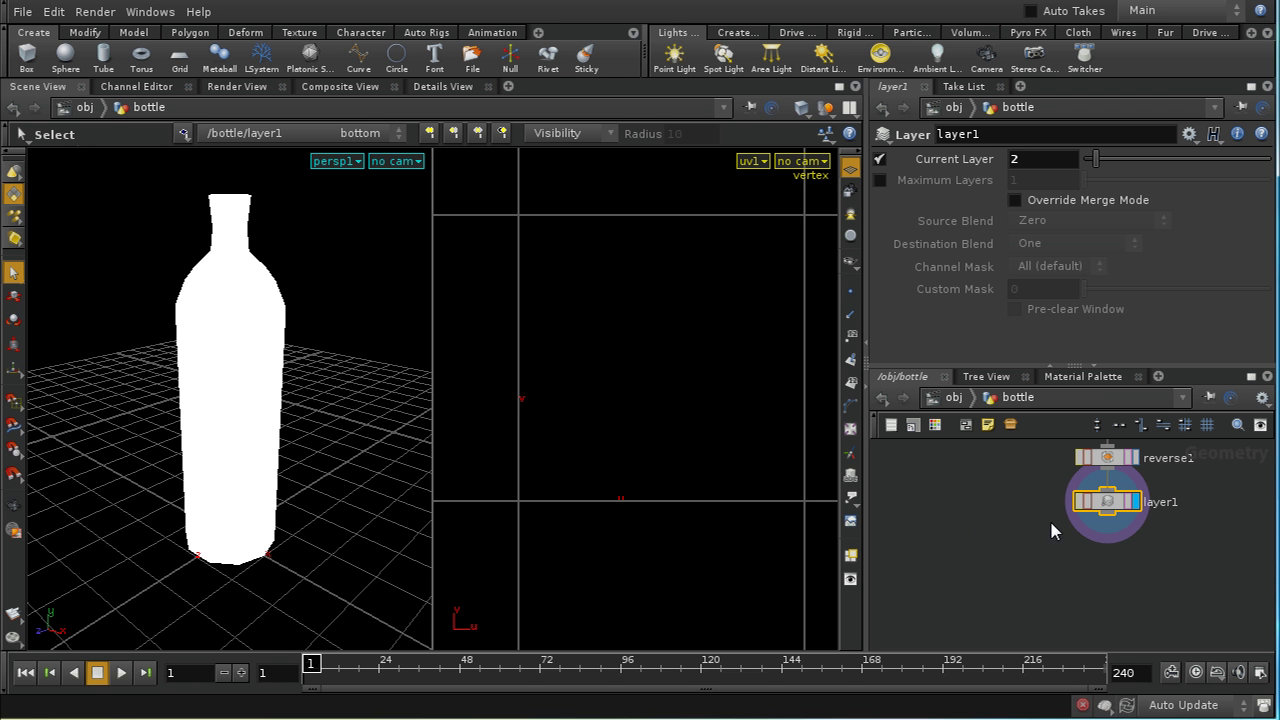
- Move layer1 lower and insert attribcreate1 between reverse1 and layer1
left_click_drag(1110, 508, 1110, 538)
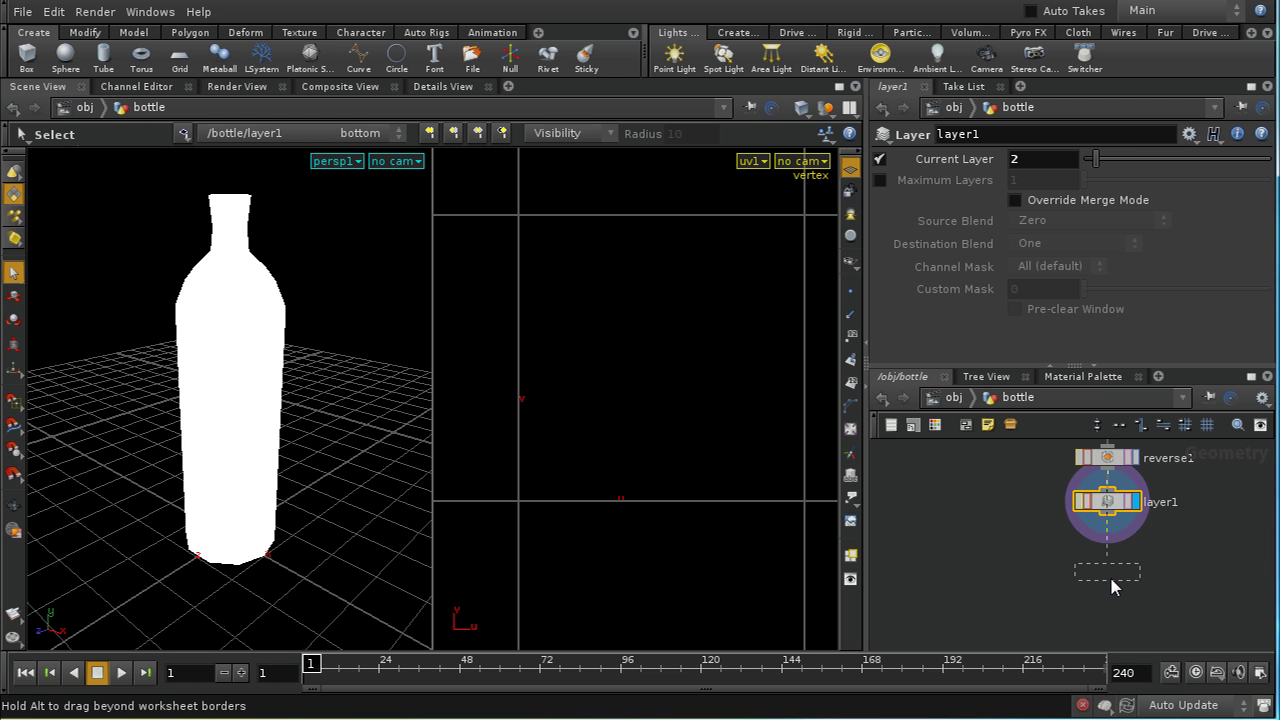
left_click_drag(1115, 587, 1115, 599)
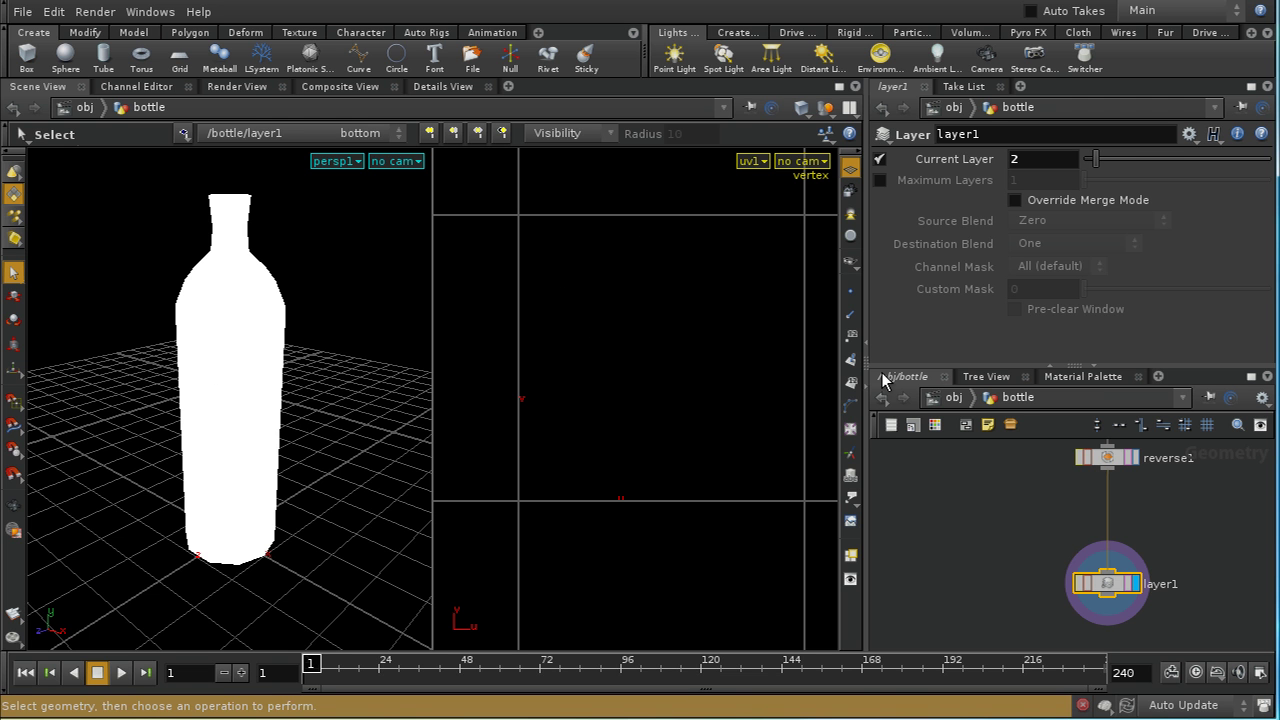
left_click(1108, 470)
mouse_move(1140, 362)
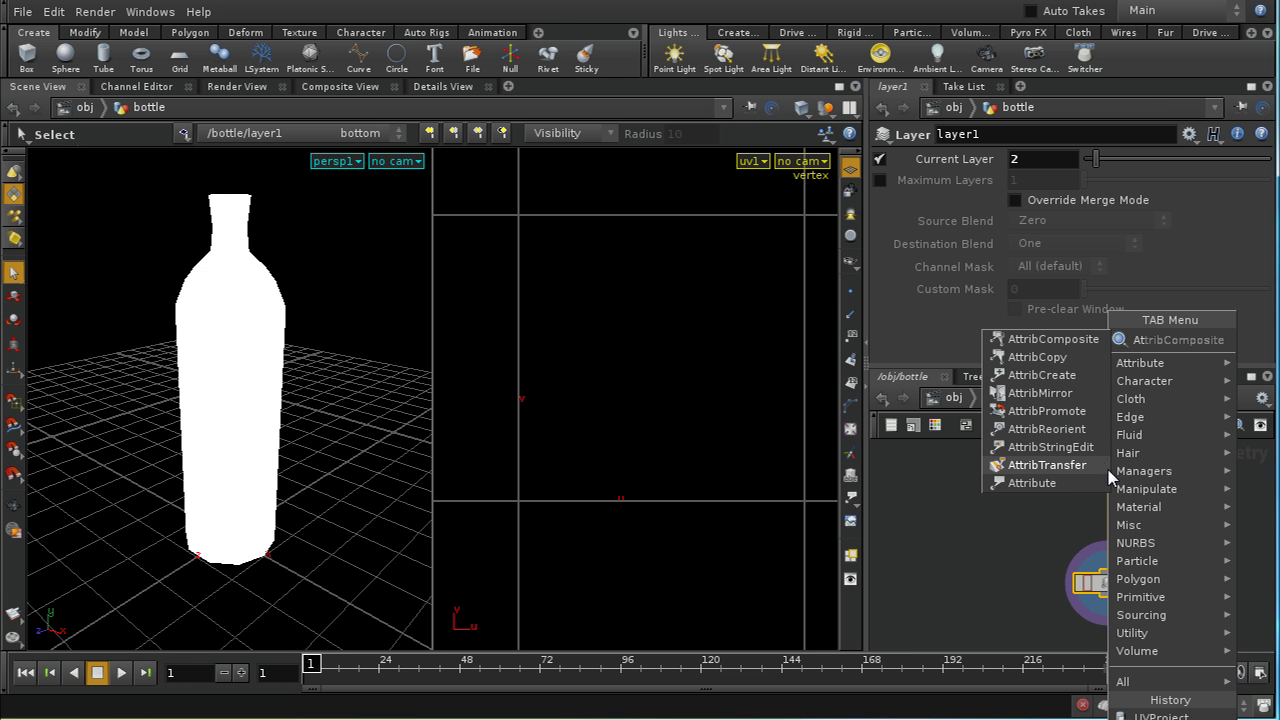
left_click(1086, 380)
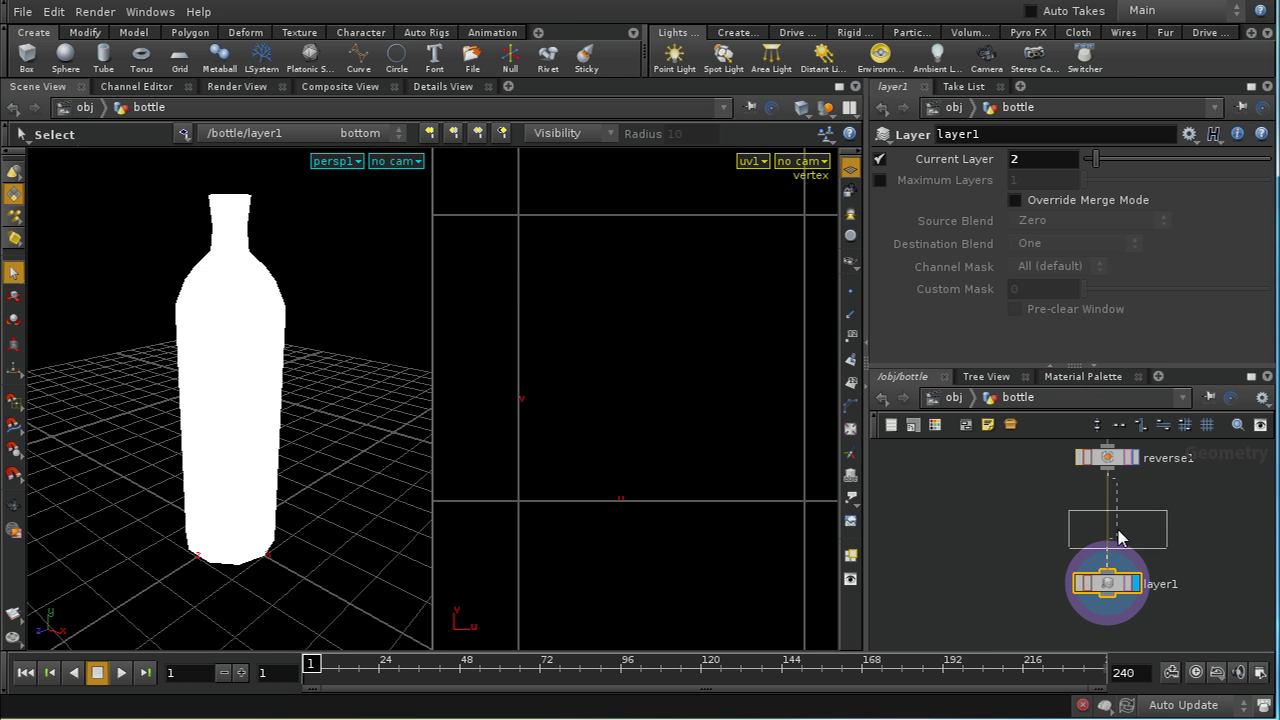
left_click(1120, 535)
left_click_drag(1120, 537, 1113, 537)
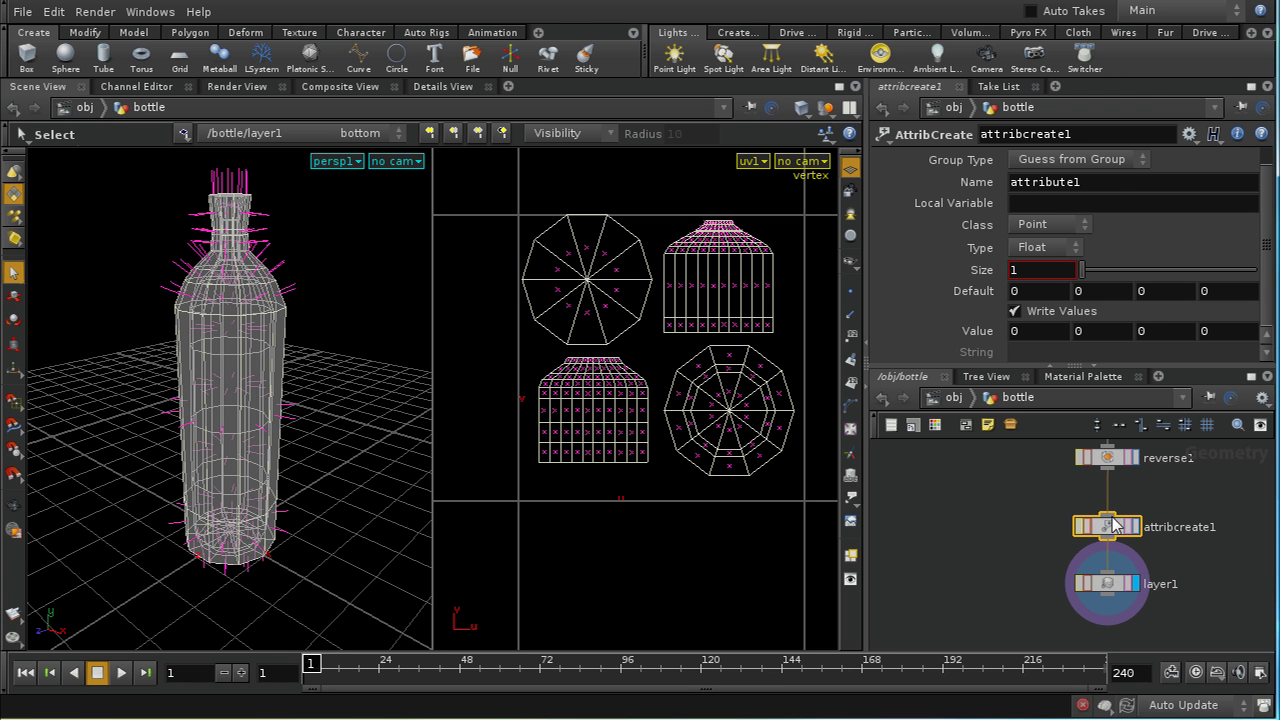
- Name the new attribute uv2 with size 3 and Vertex class
double_click(1104, 184)
type("uv2")
key("Return")
double_click(1030, 274)
type("3")
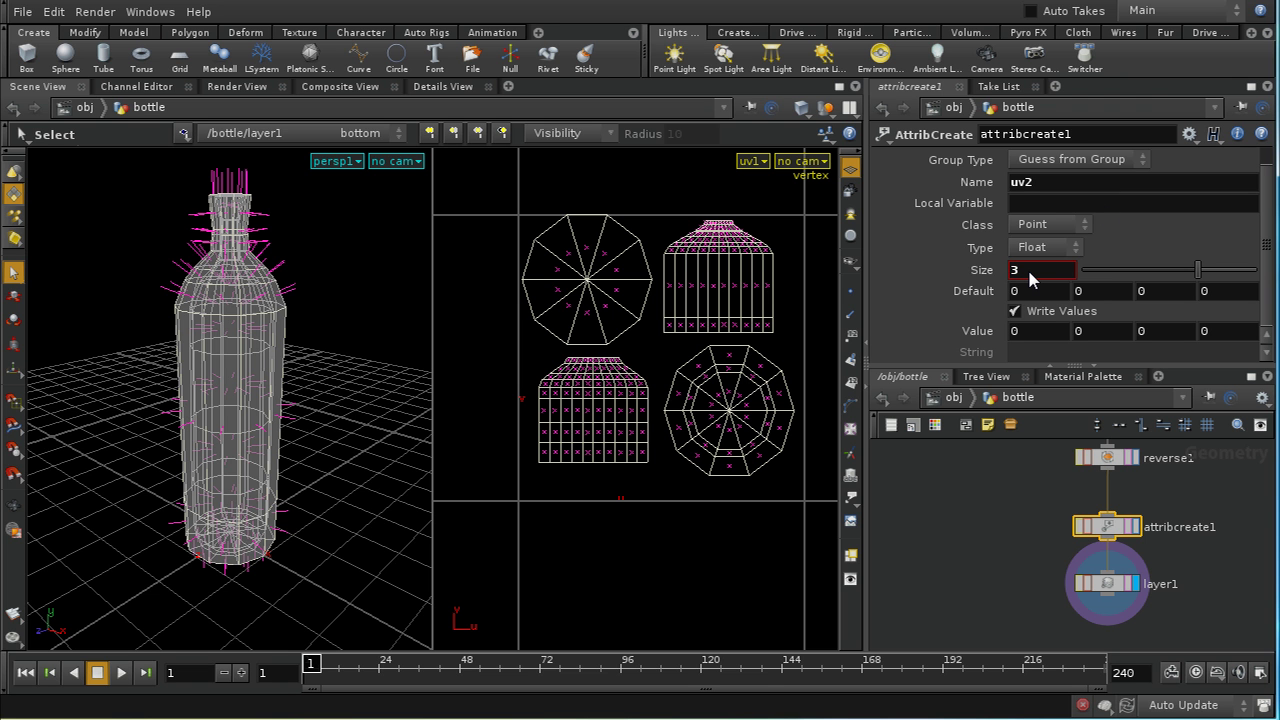
left_click(1036, 224)
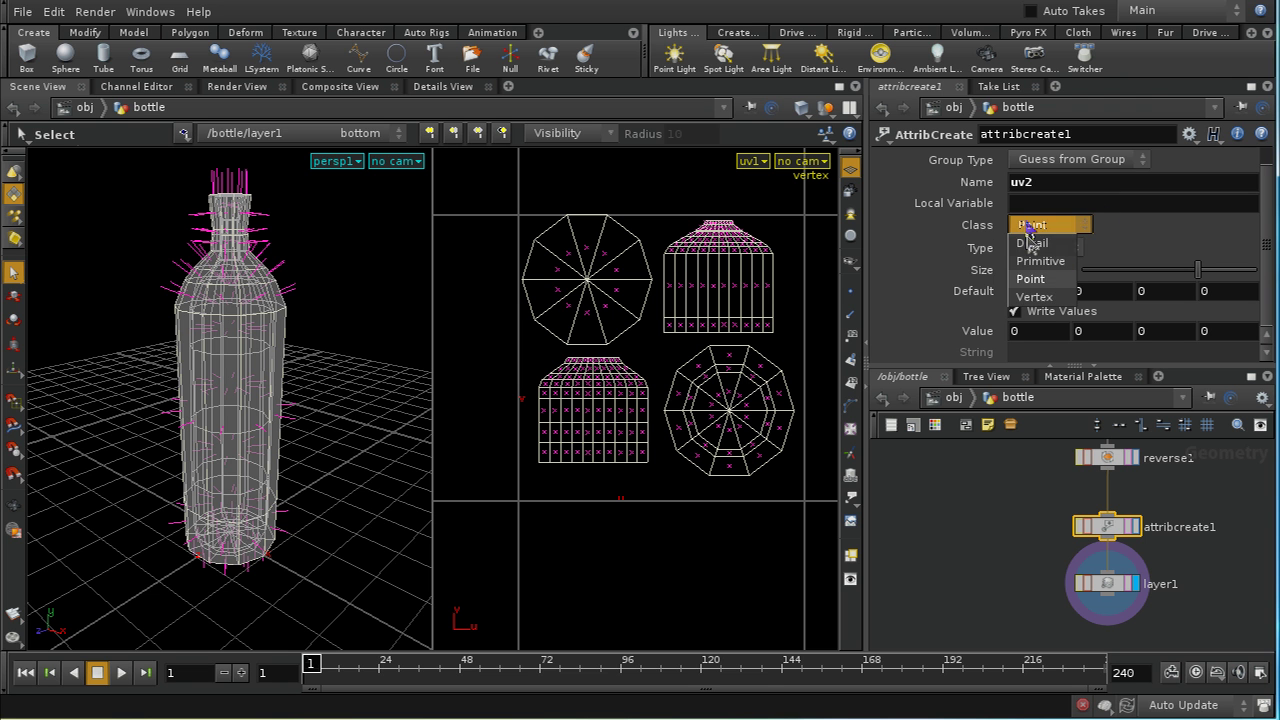
left_click(1030, 302)
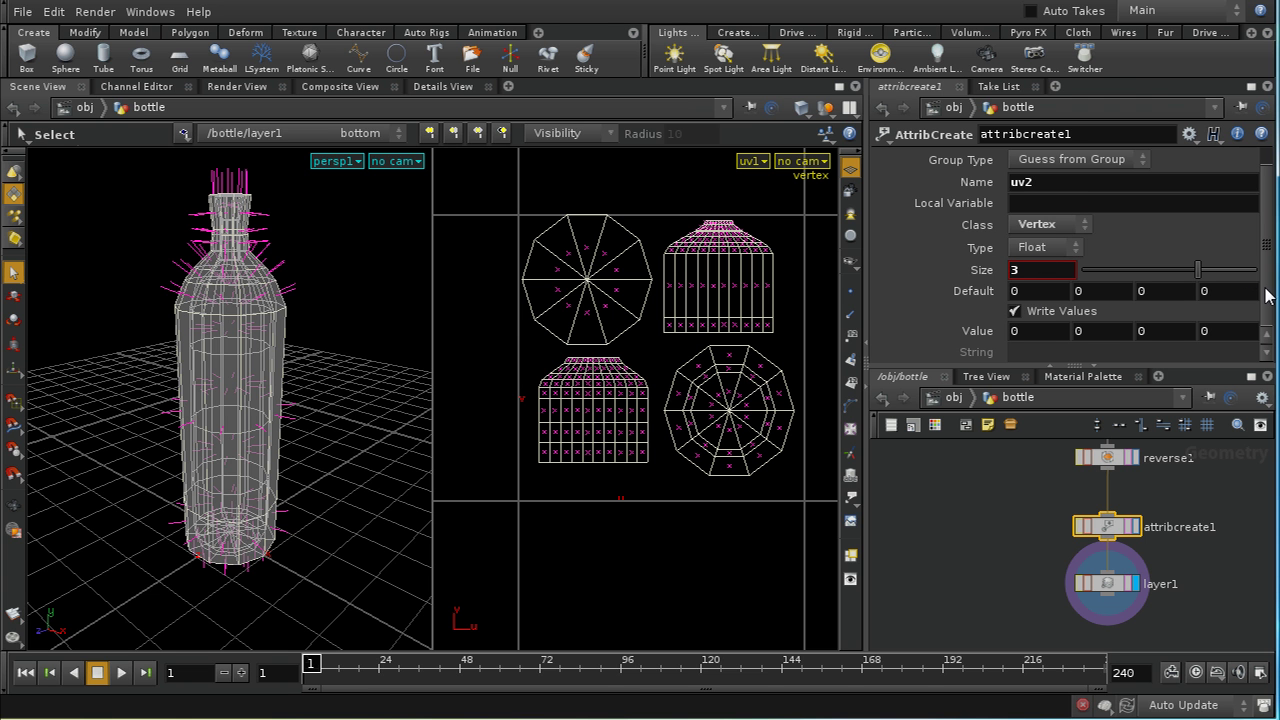
- Set uv2's values to $MAPU, $MAPV and $MAPW
left_click(1046, 333)
type("$MAPU")
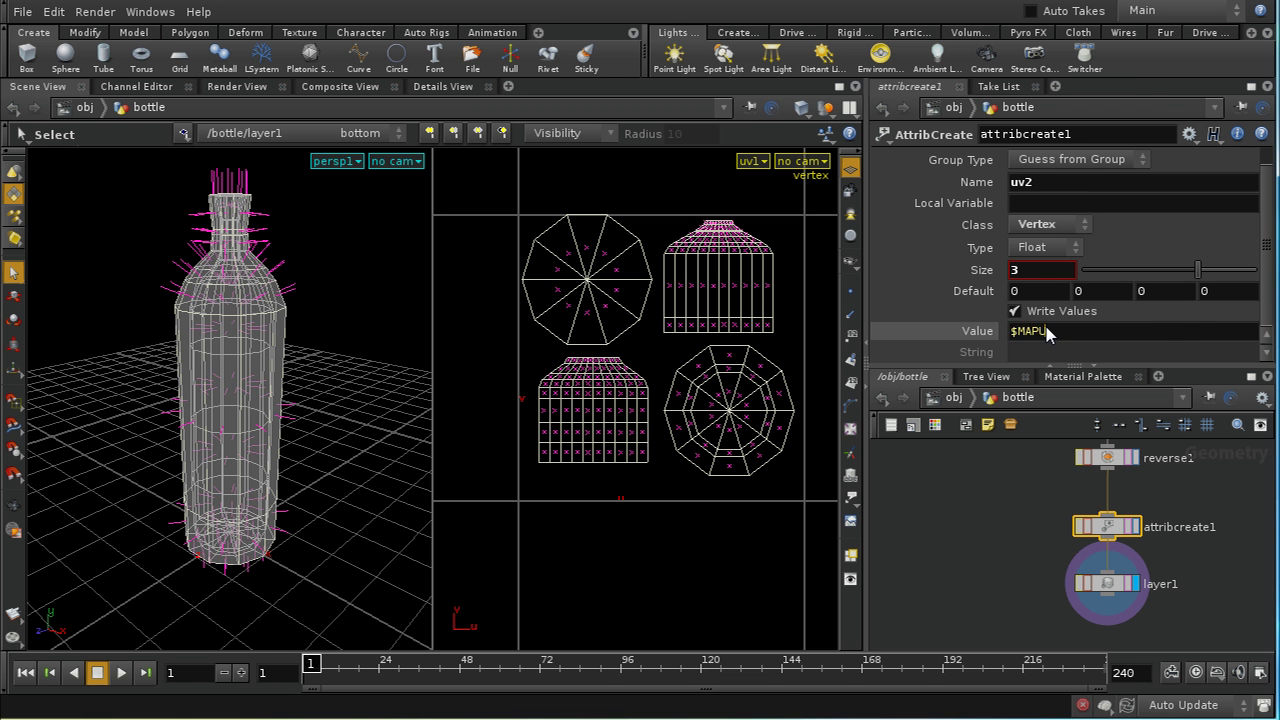
key("Tab")
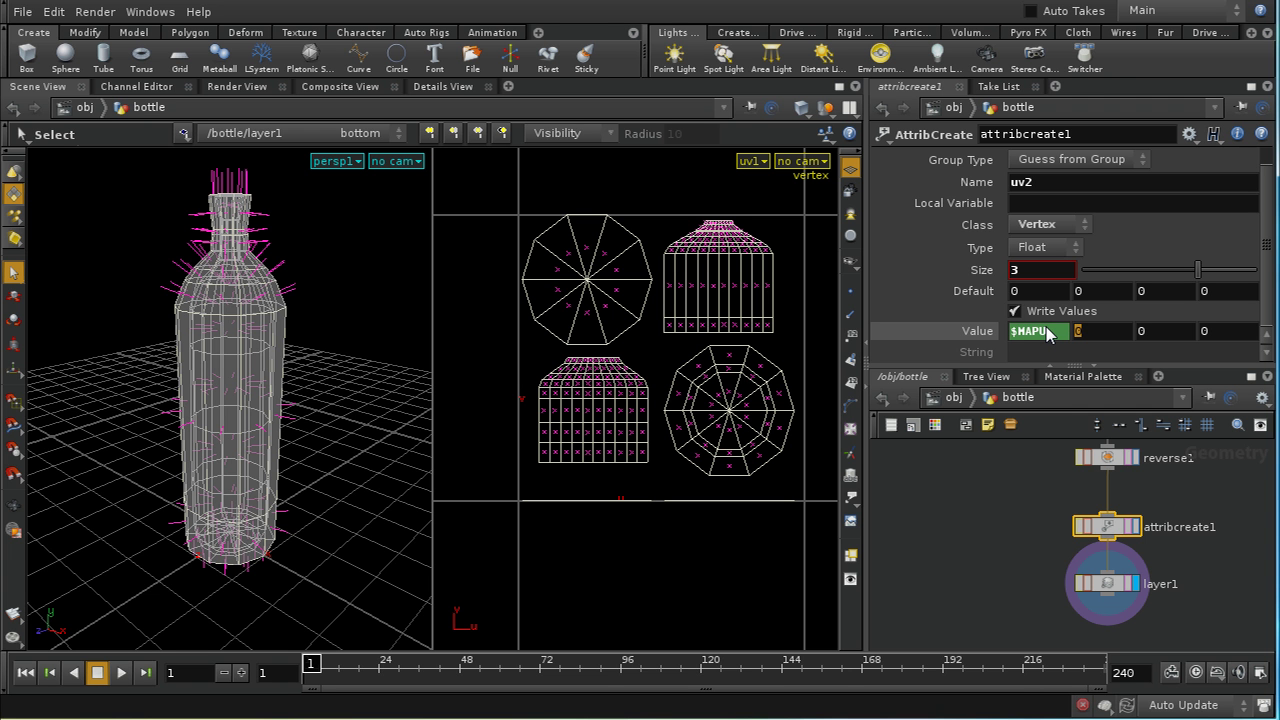
type("$MAPV")
left_click(1044, 322)
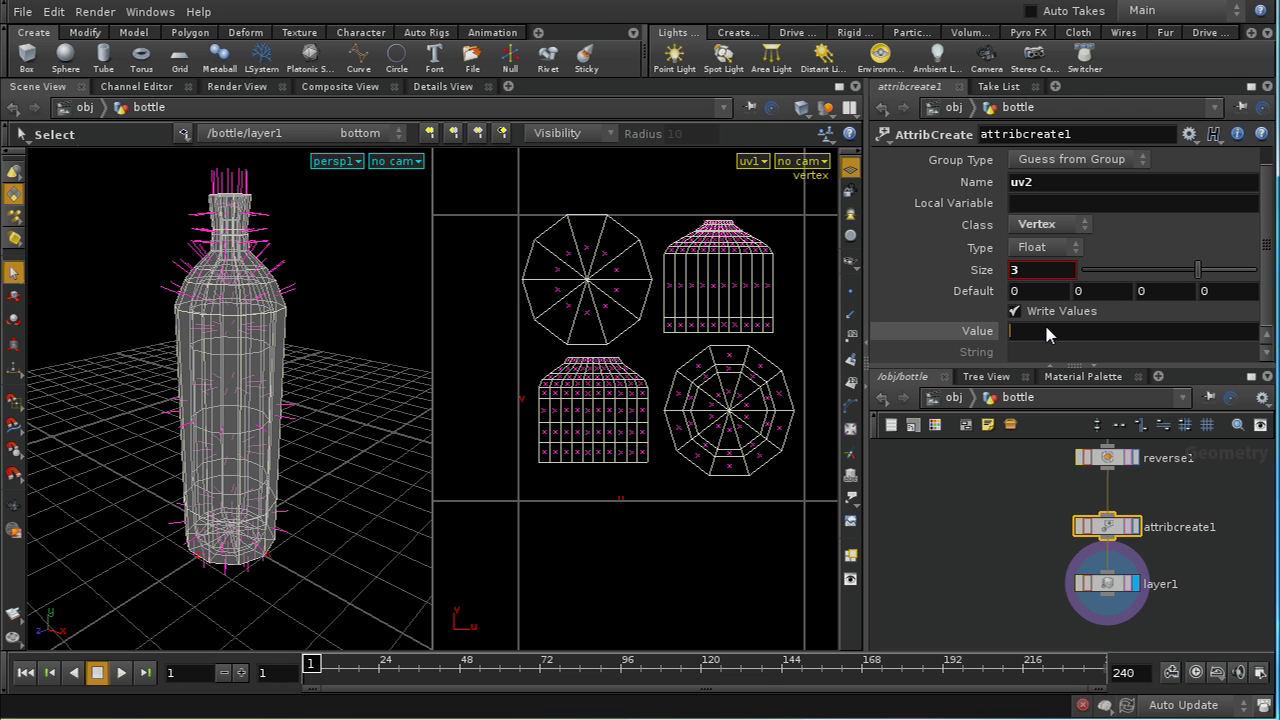
type("$MAP")
type("U")
key("Return")
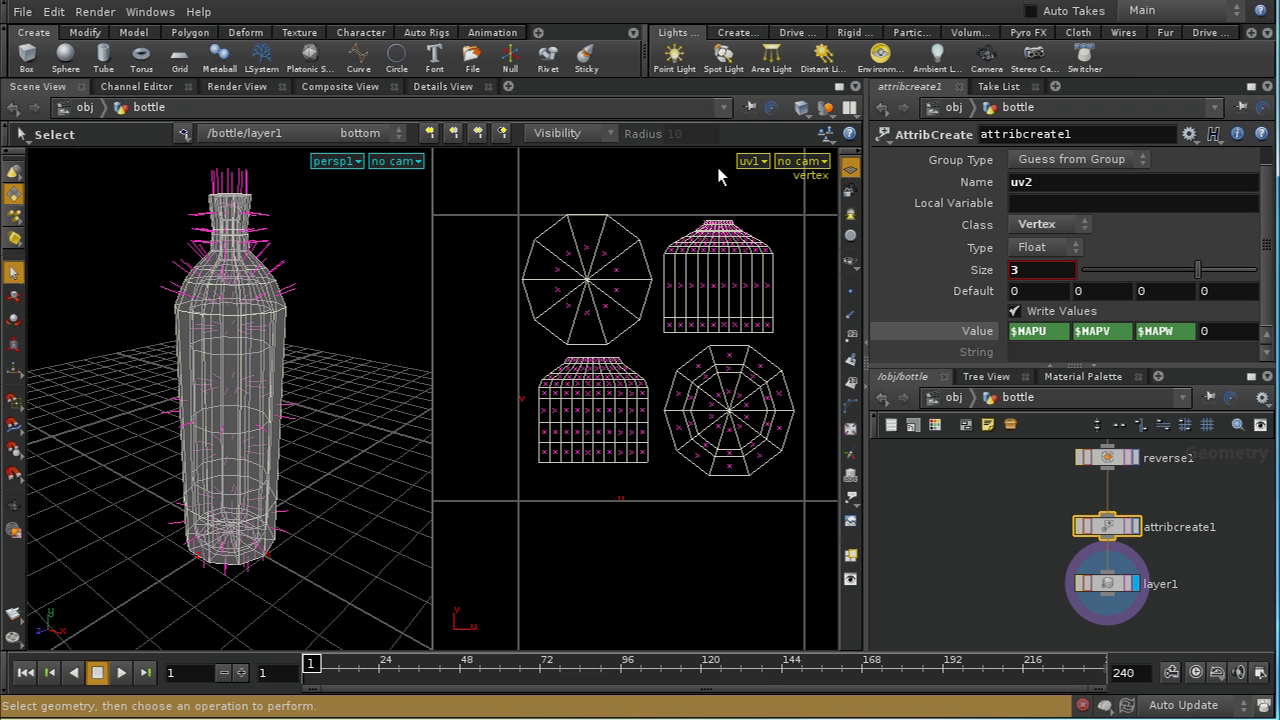
- Inspect layer1's attributes in the geometry spreadsheet to confirm the uv2 attribute
left_click(445, 87)
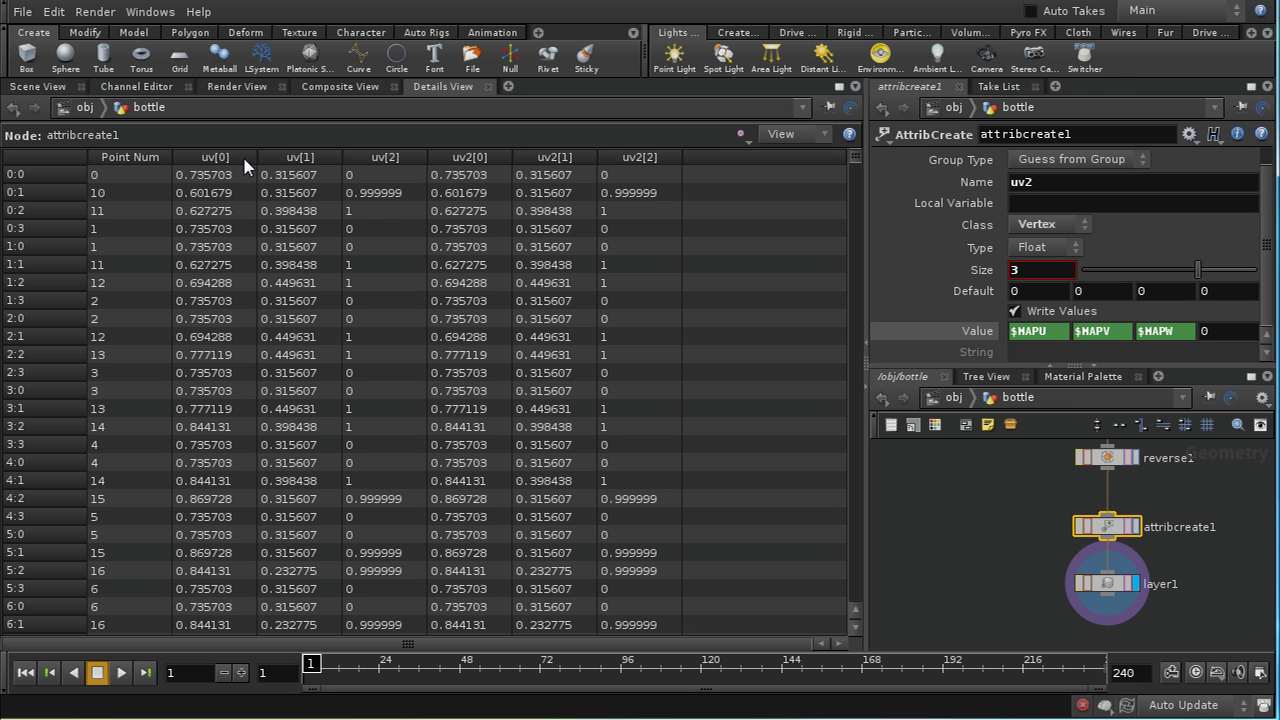
left_click(1119, 594)
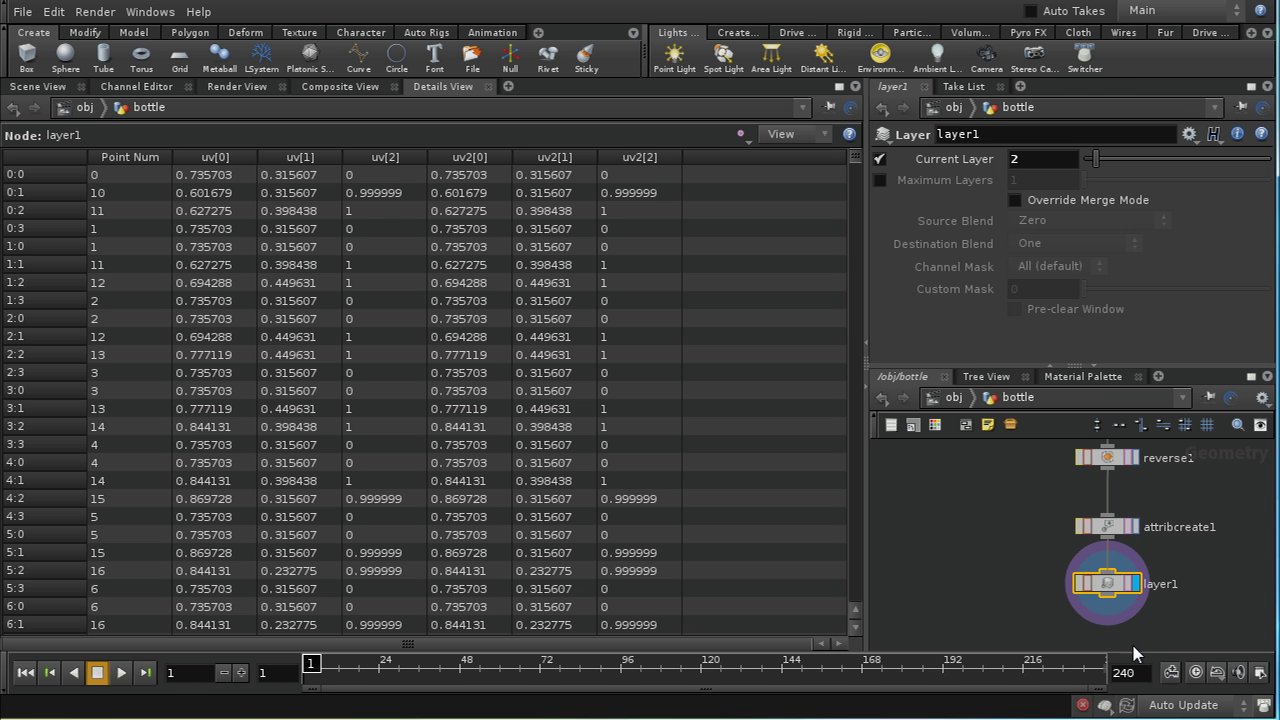
left_click(1110, 527)
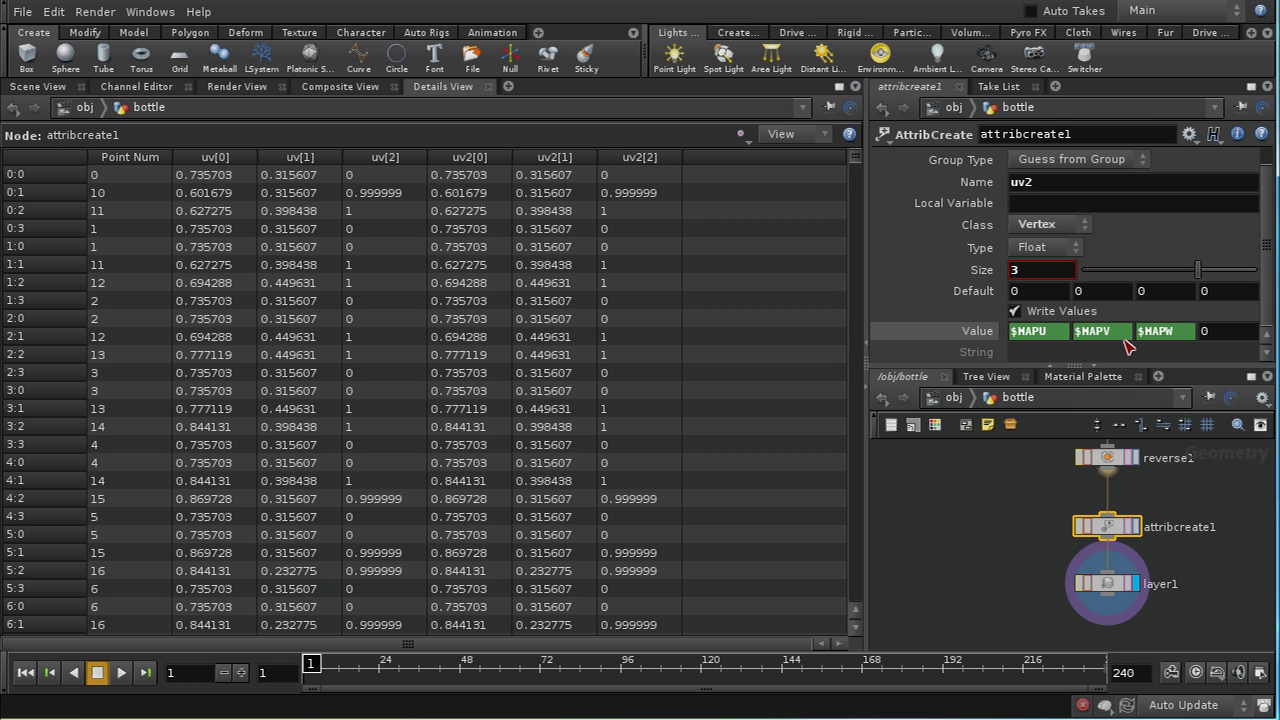
- Rename attribcreate1 to copy_uvs and return to the 3D bottle and UV view
double_click(1057, 135)
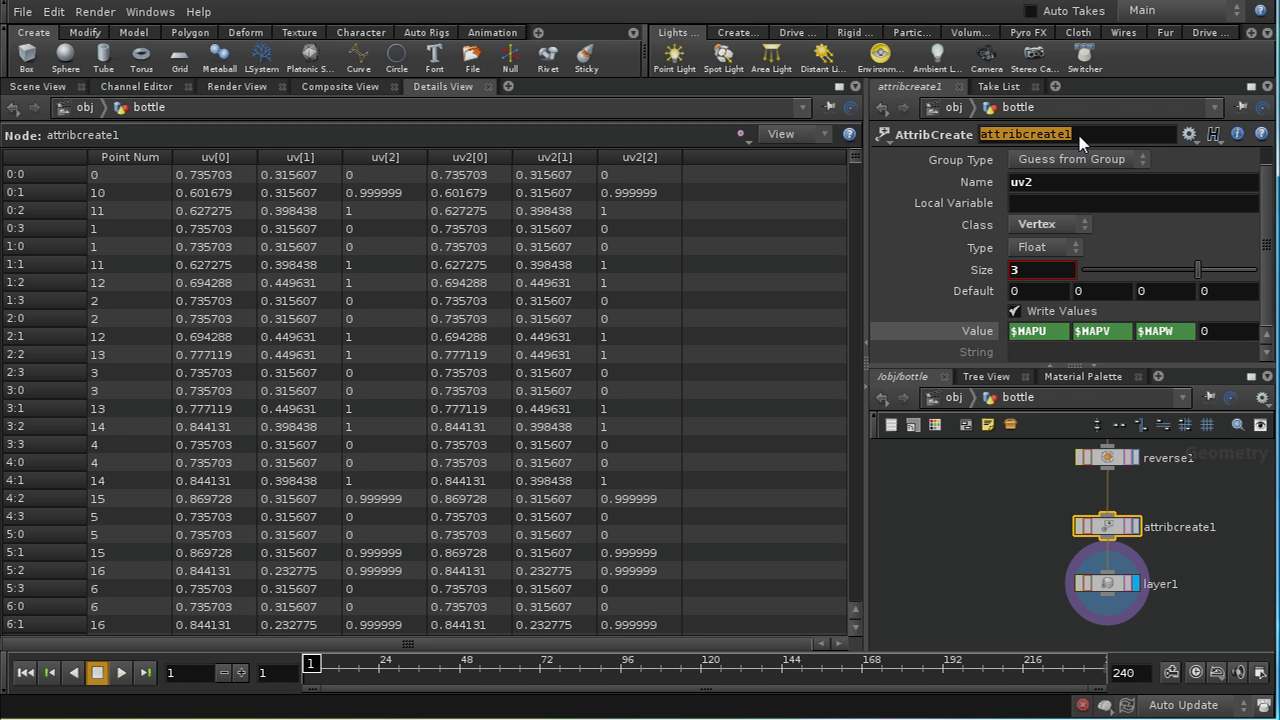
type("copy_u")
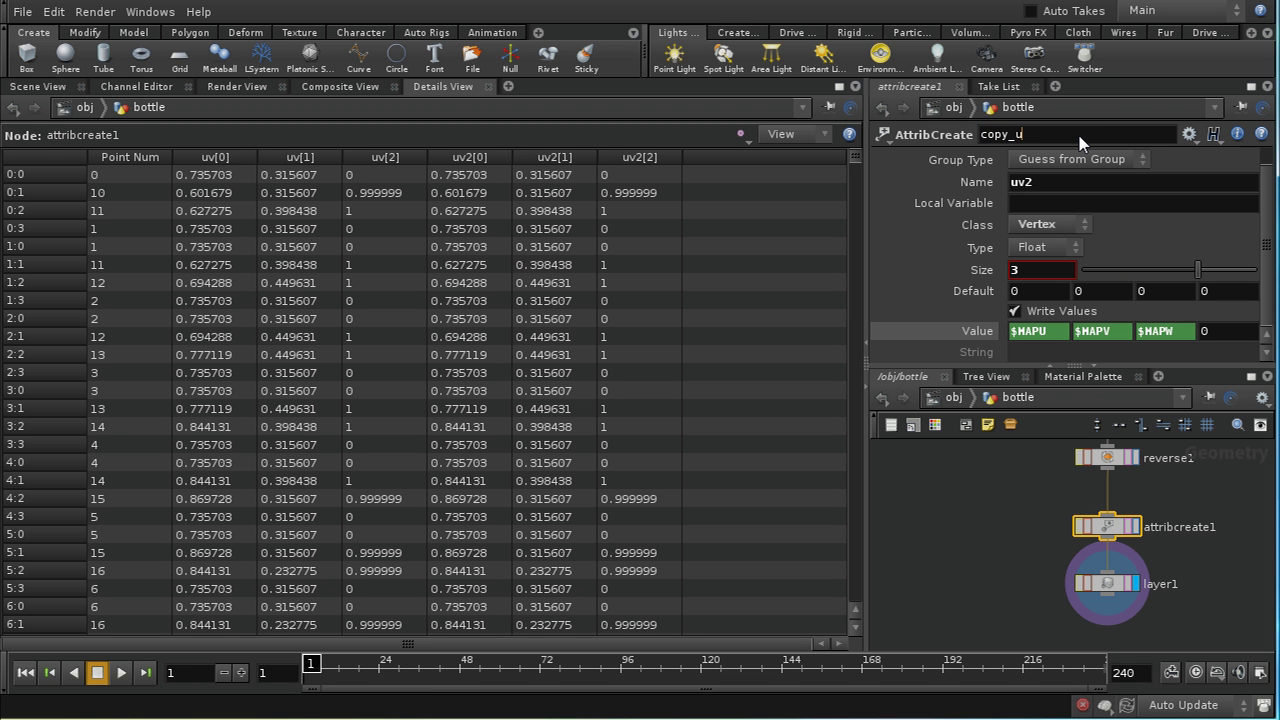
type("vs")
key("Return")
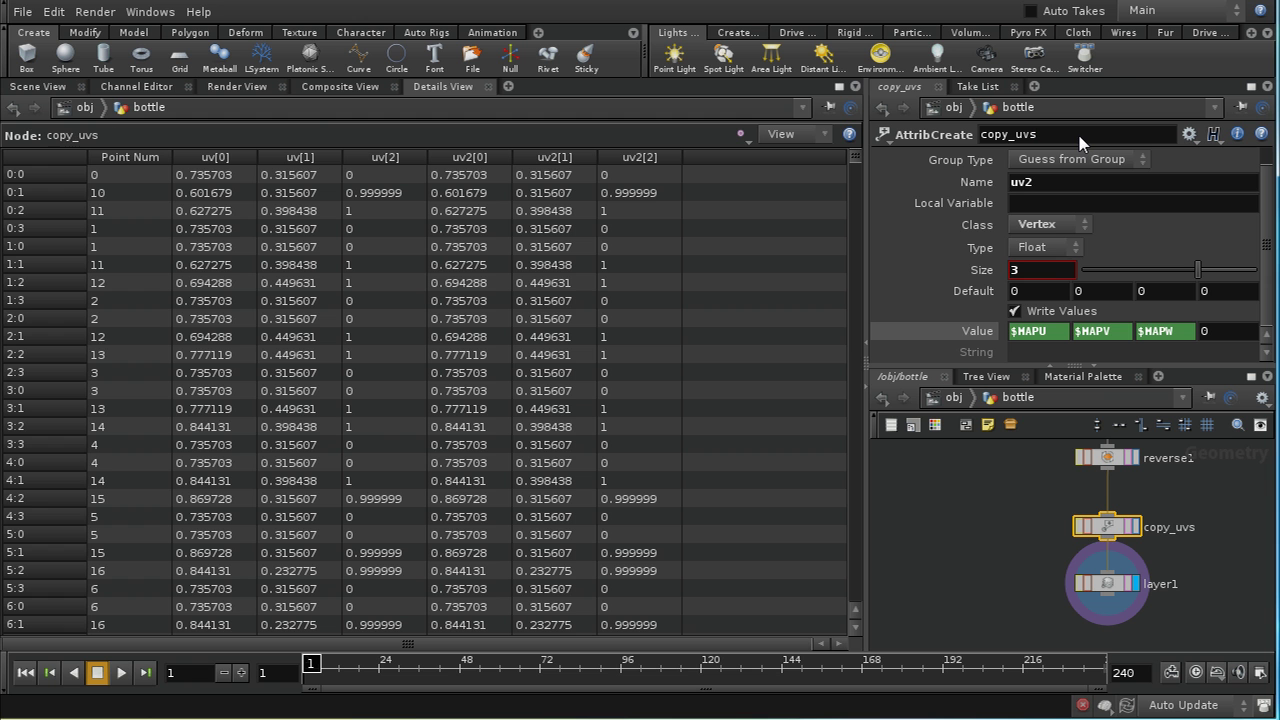
left_click(55, 88)
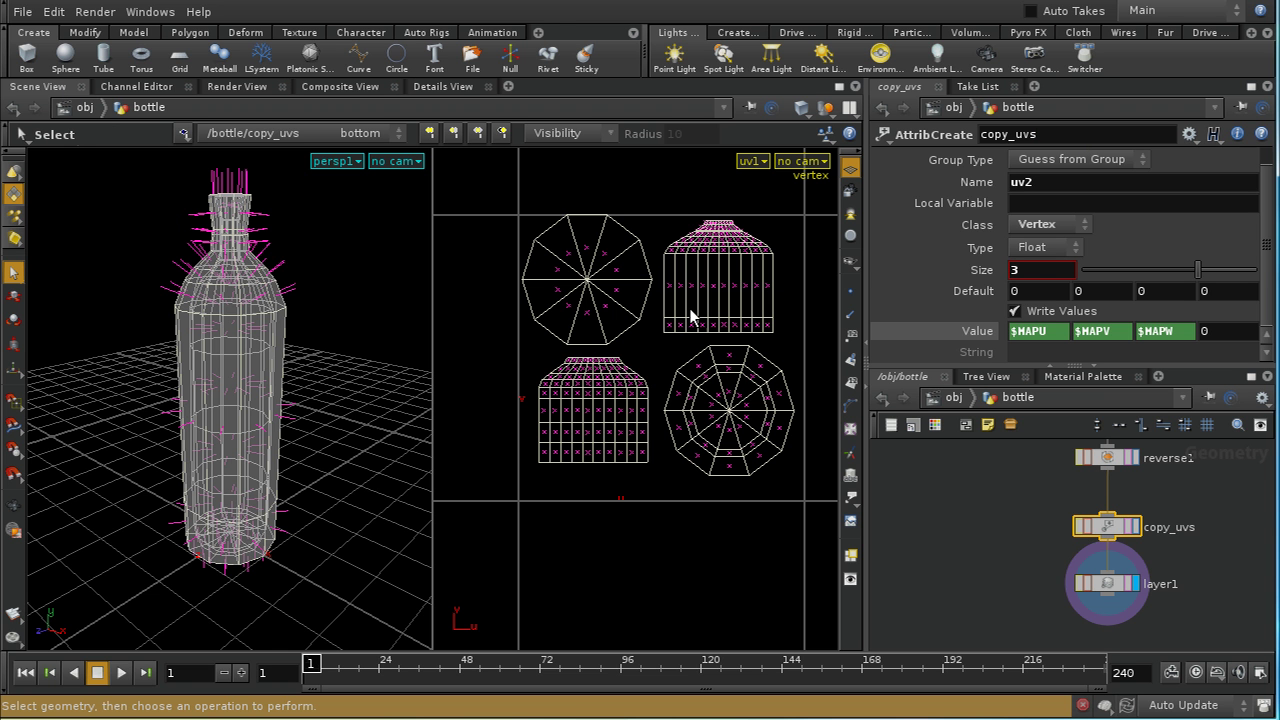
- With layer1 displayed, load label.rat as the viewport background and enable Display Background Images
left_click(1110, 584)
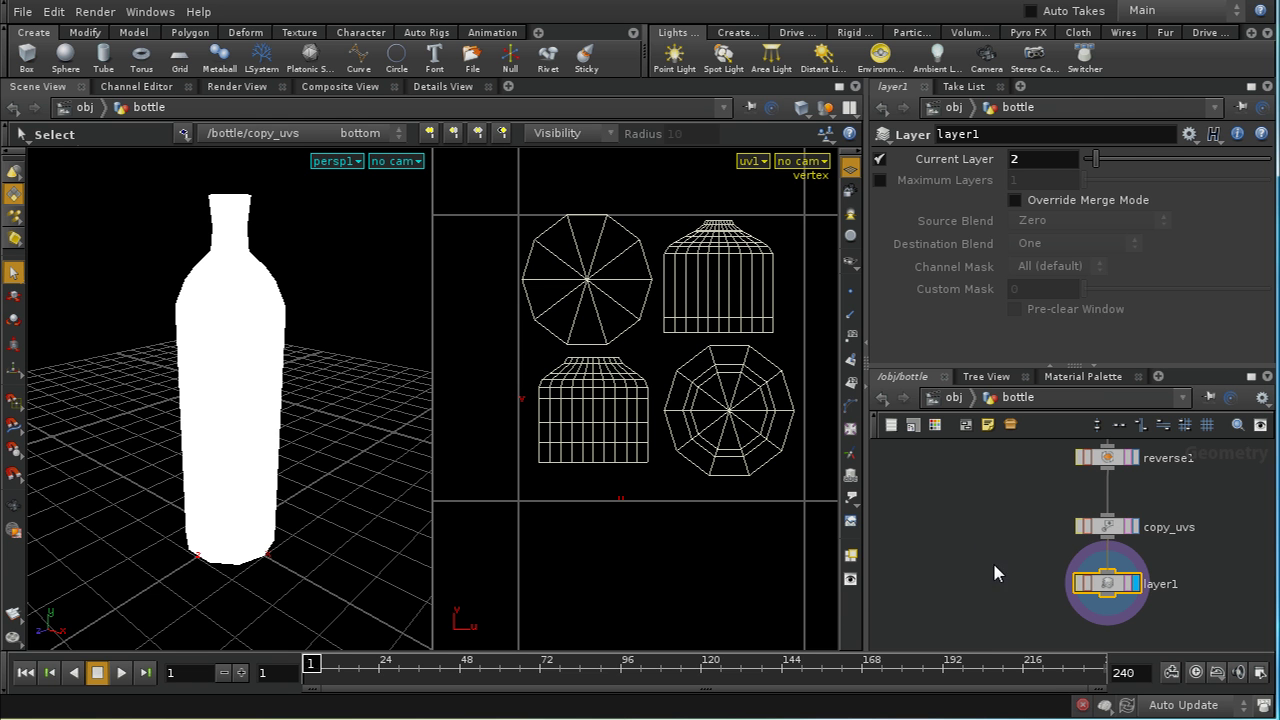
scroll(990, 545, "down", 2)
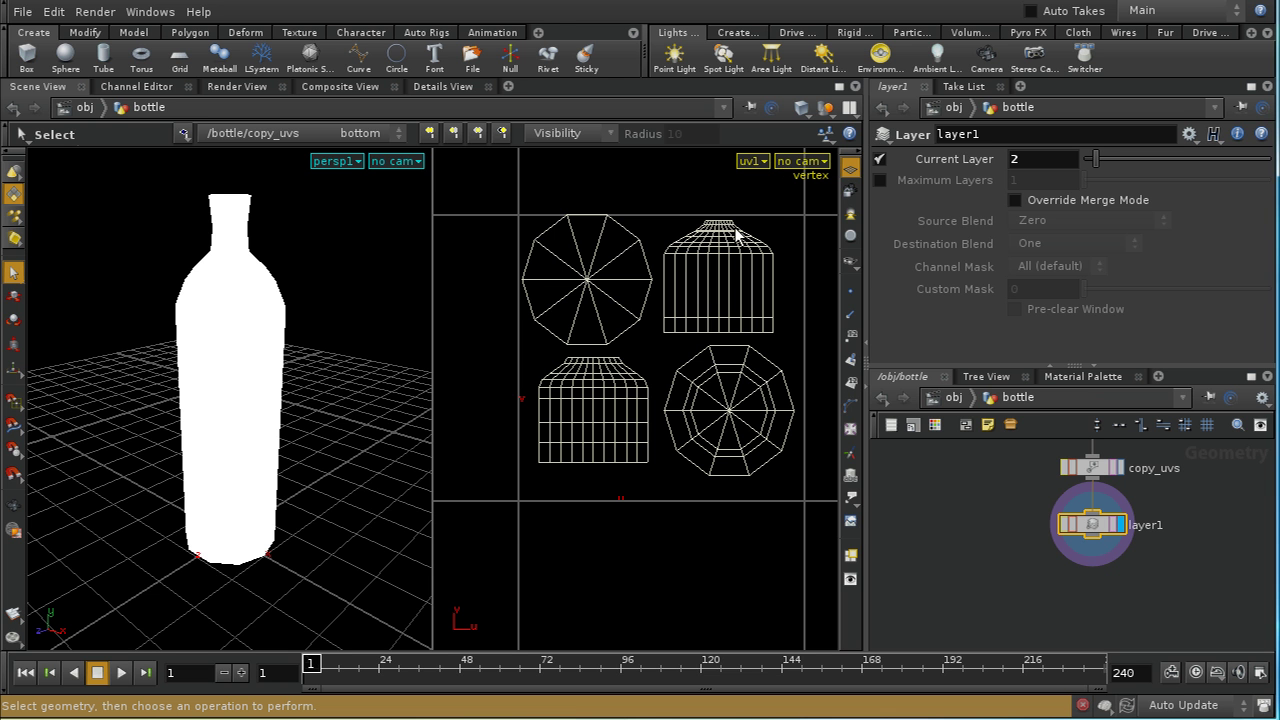
key("d")
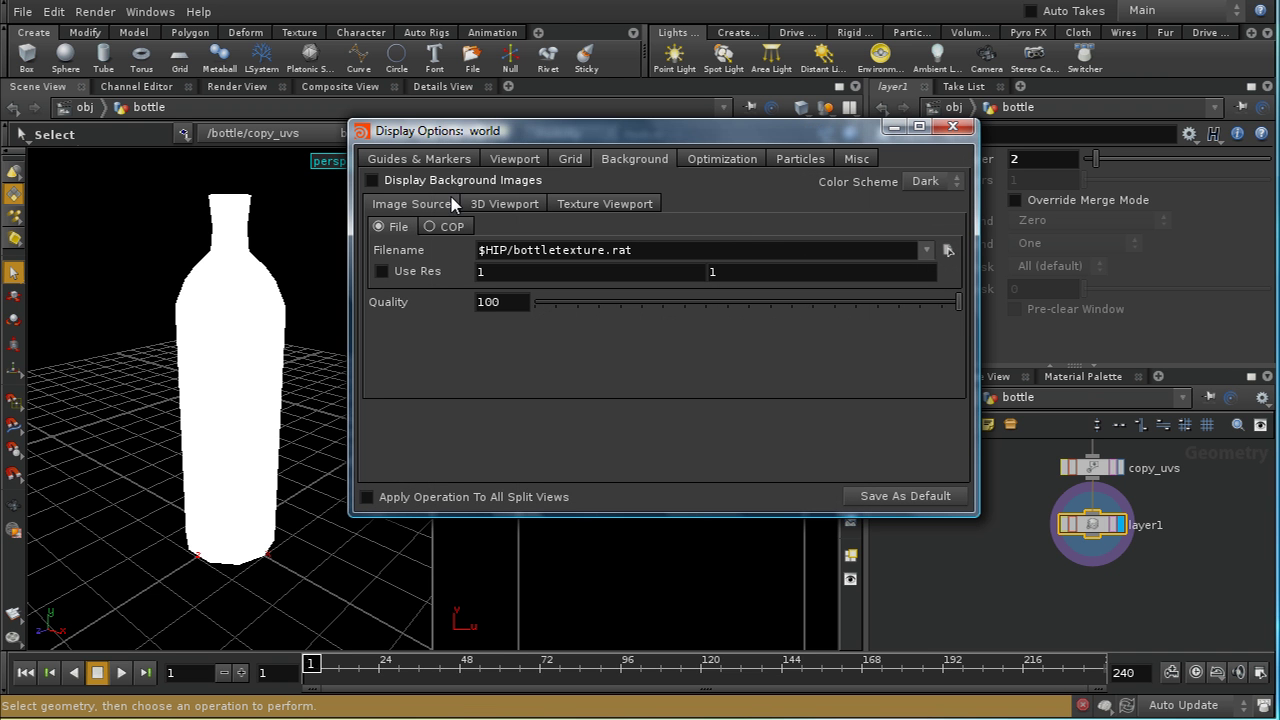
left_click(948, 250)
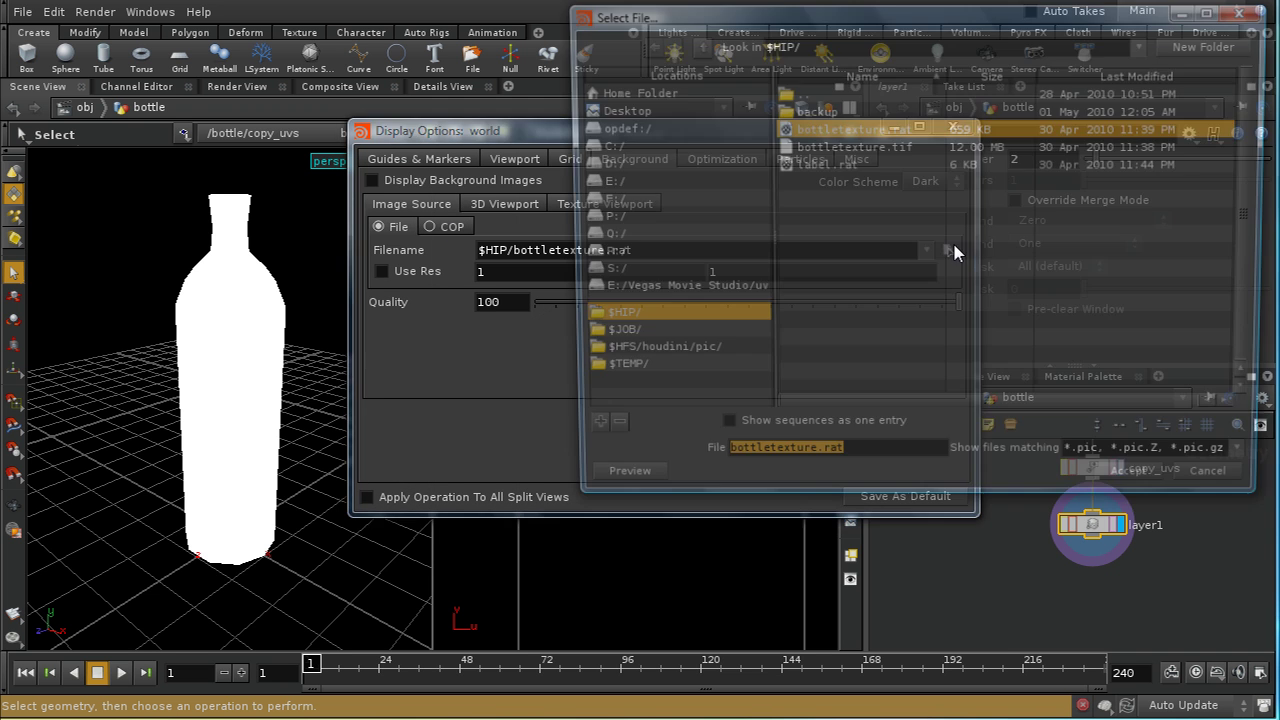
left_click(842, 164)
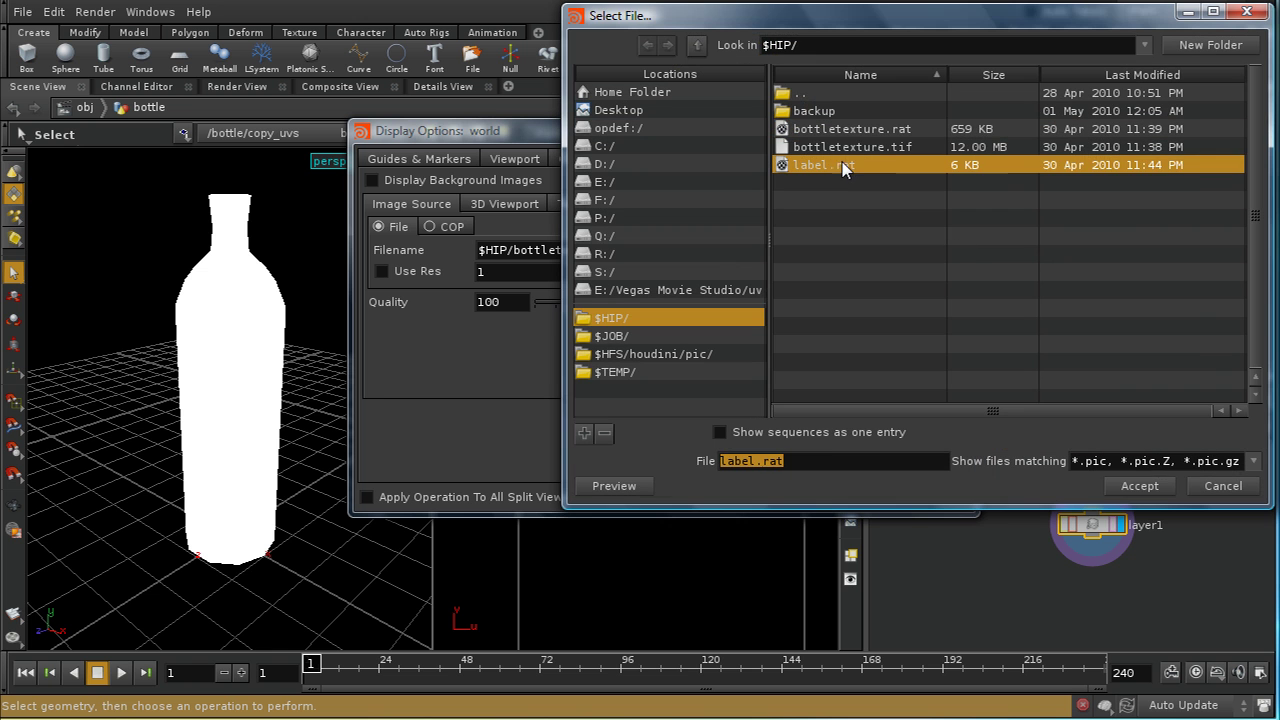
left_click(1140, 486)
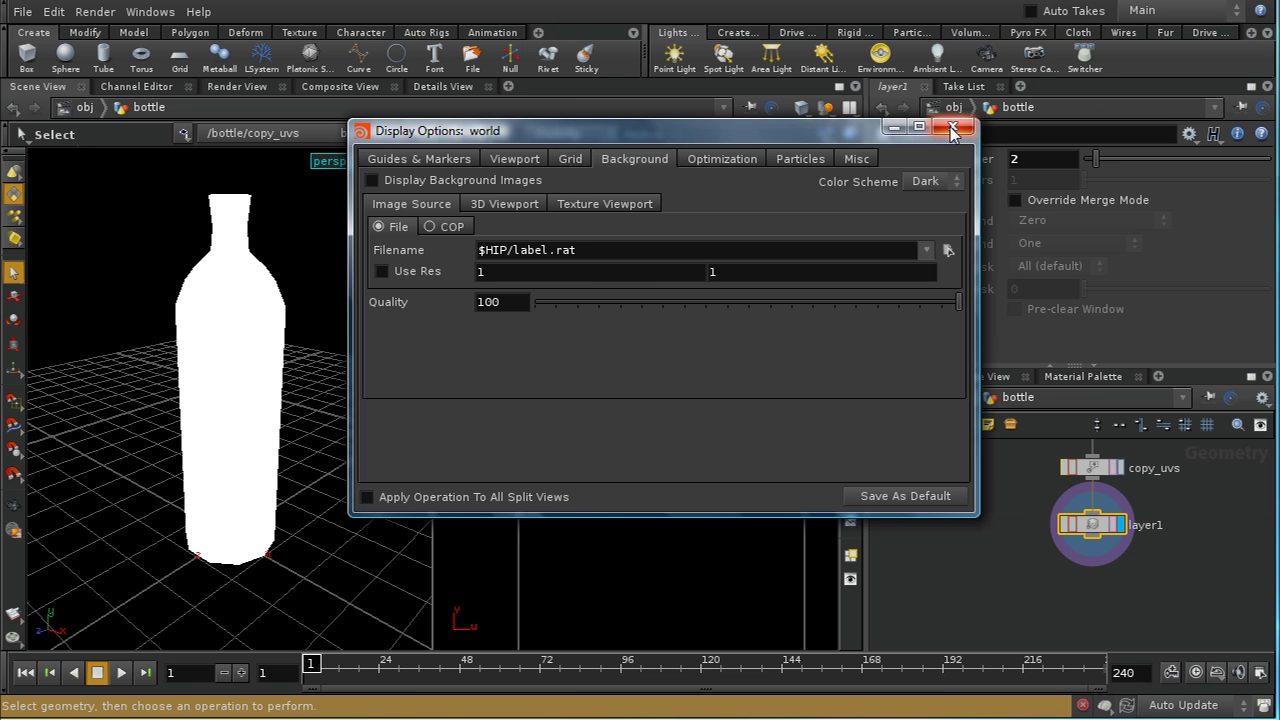
left_click(398, 182)
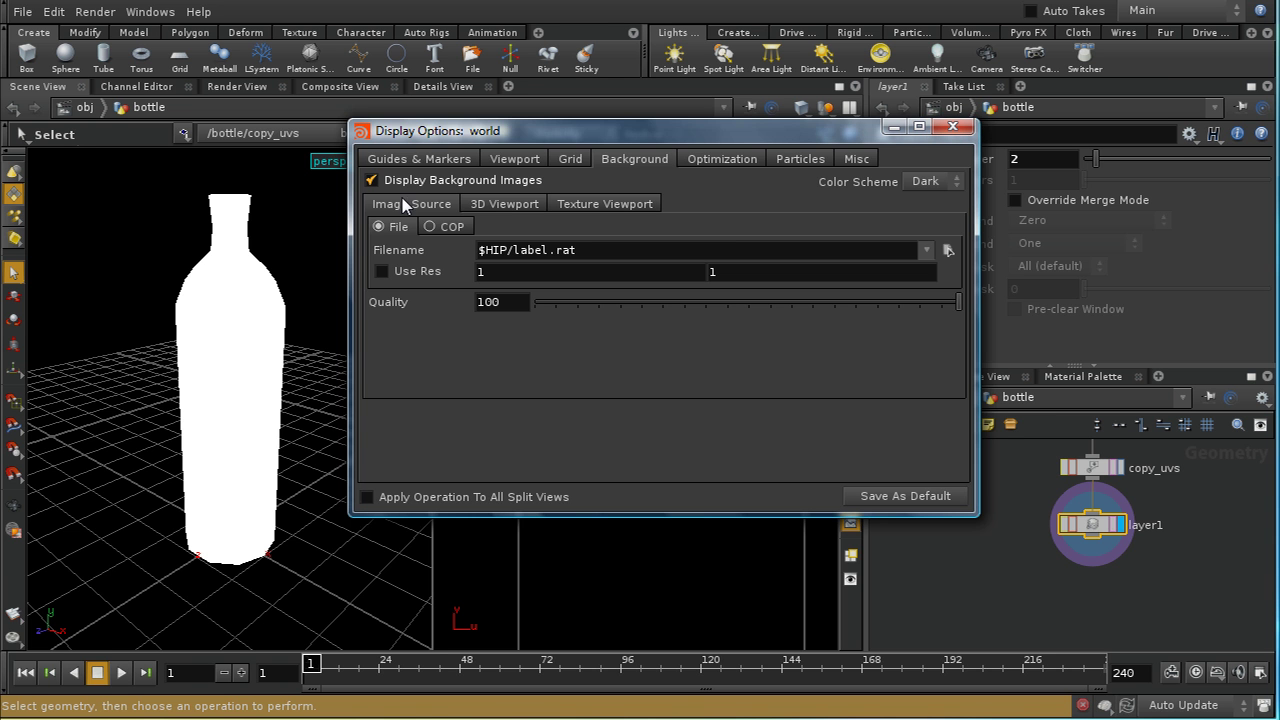
left_click_drag(799, 134, 850, 161)
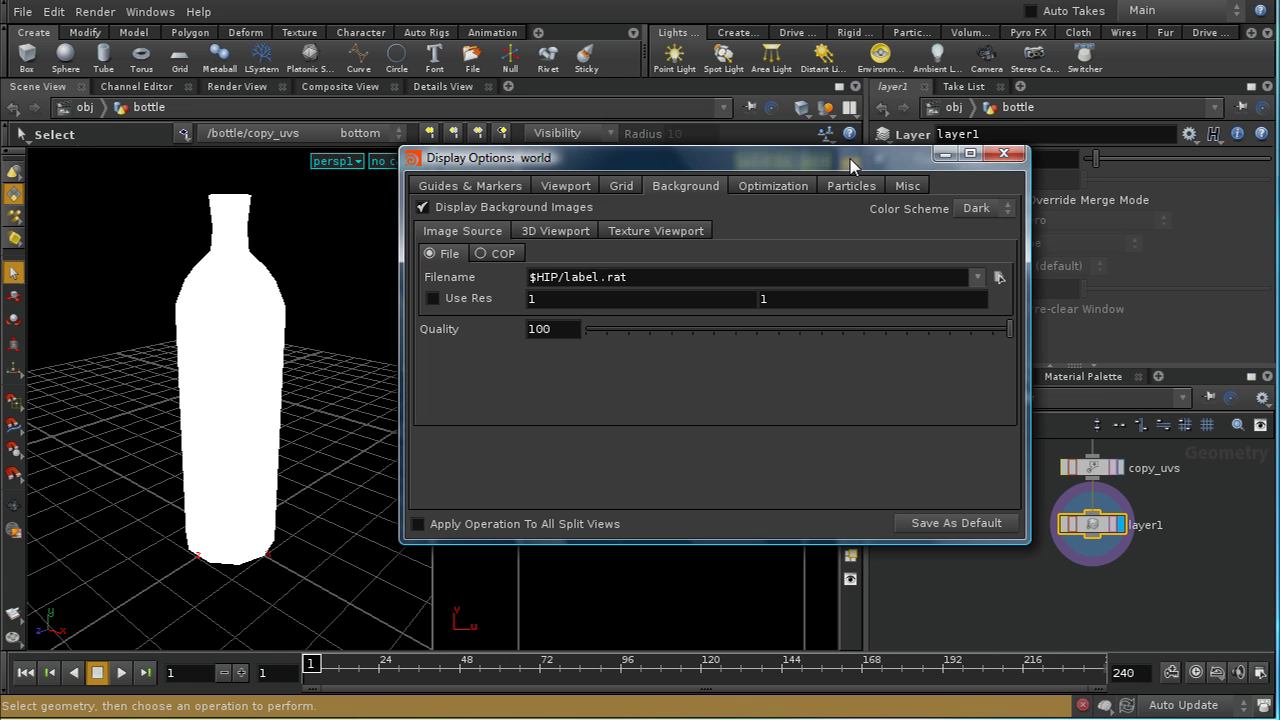
- Close Display Options, add and display uvtransform10 below layer1, and box-select all UVs
left_click(1004, 153)
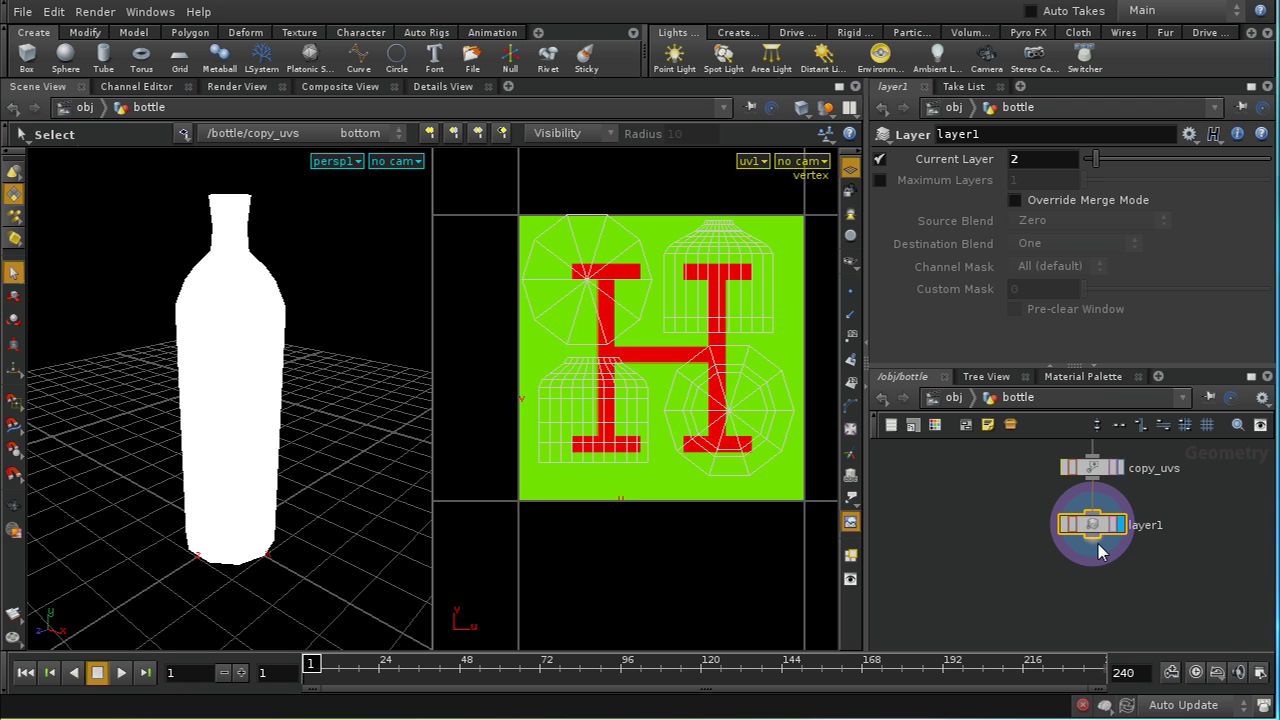
key("Tab")
type("uvt")
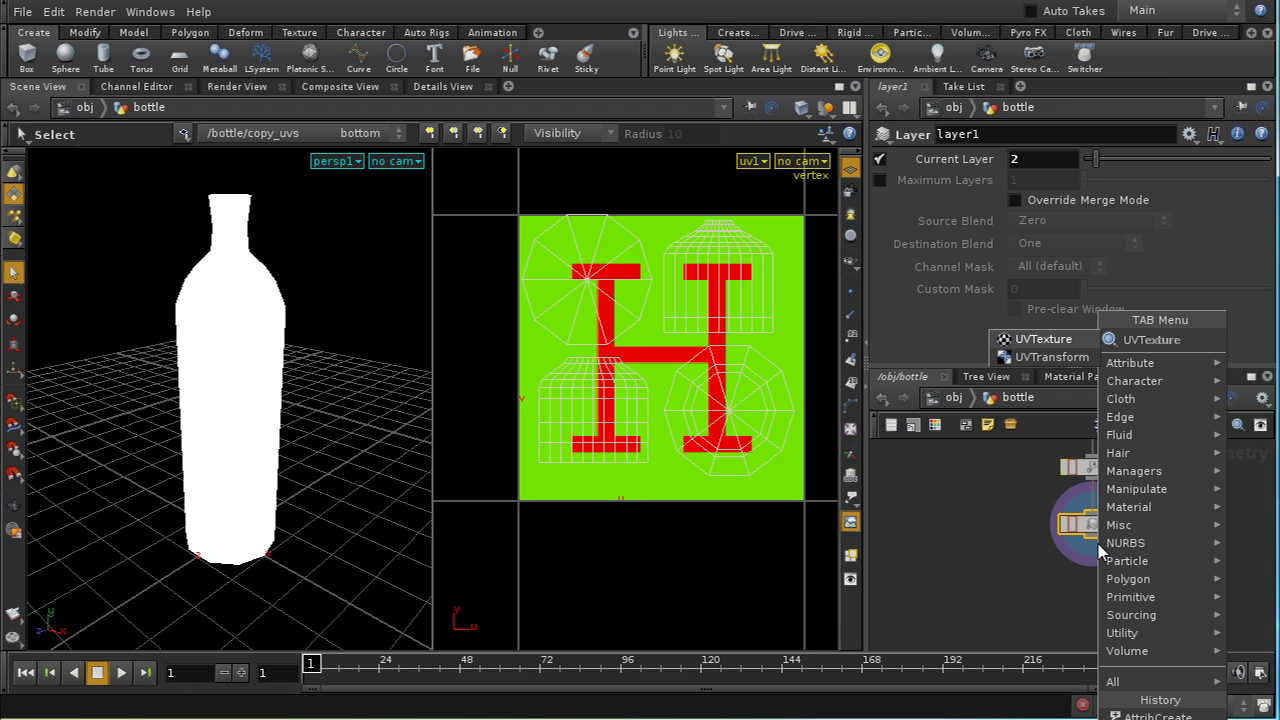
left_click(1078, 357)
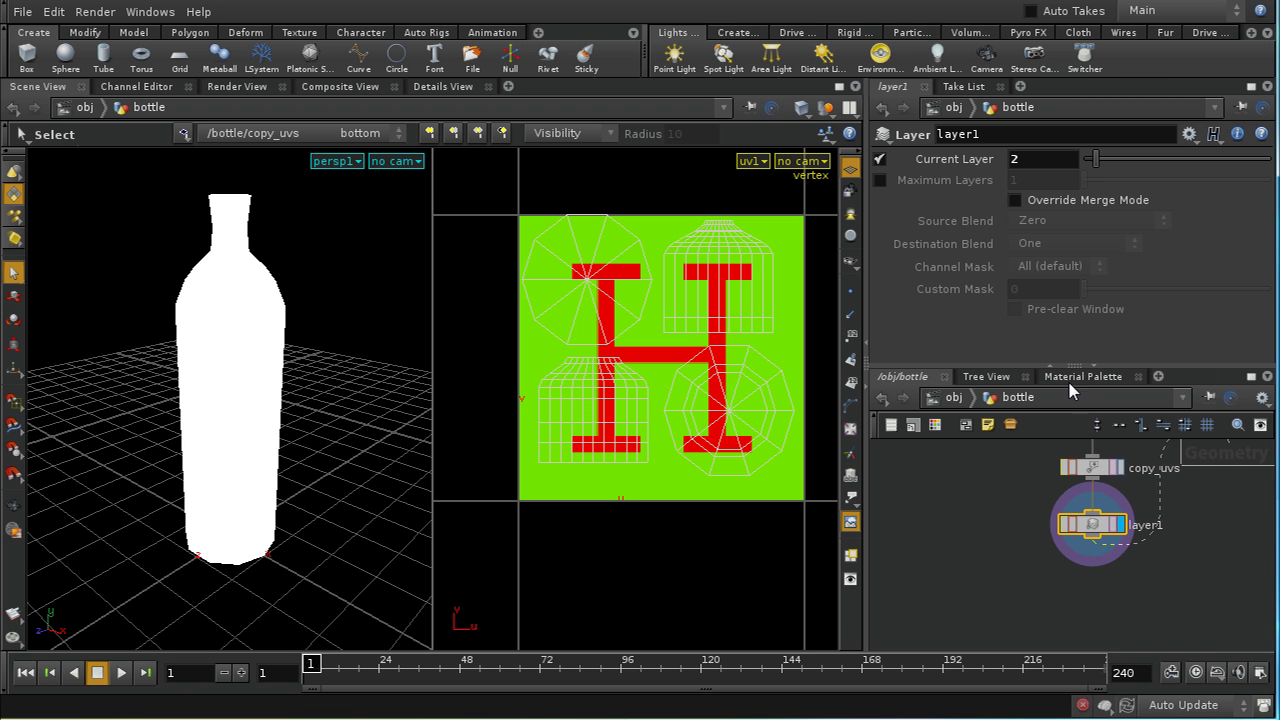
left_click(1091, 574)
left_click(1122, 576)
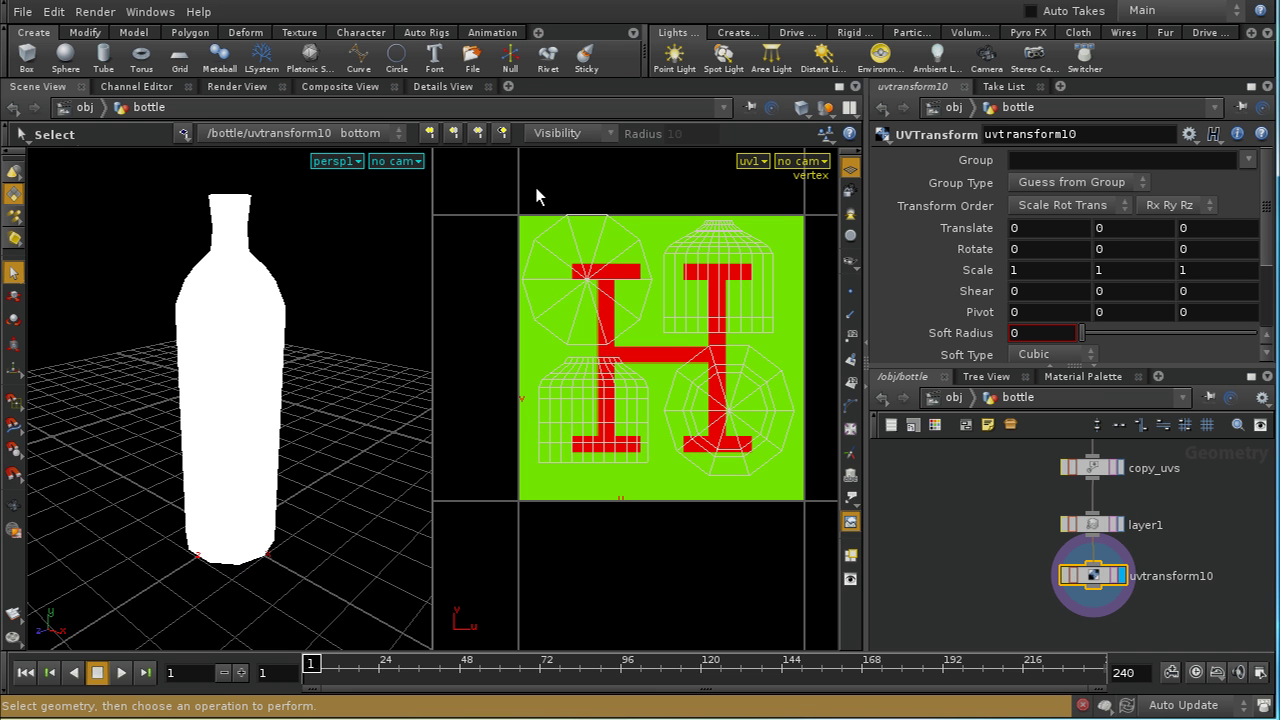
left_click_drag(676, 447, 781, 615)
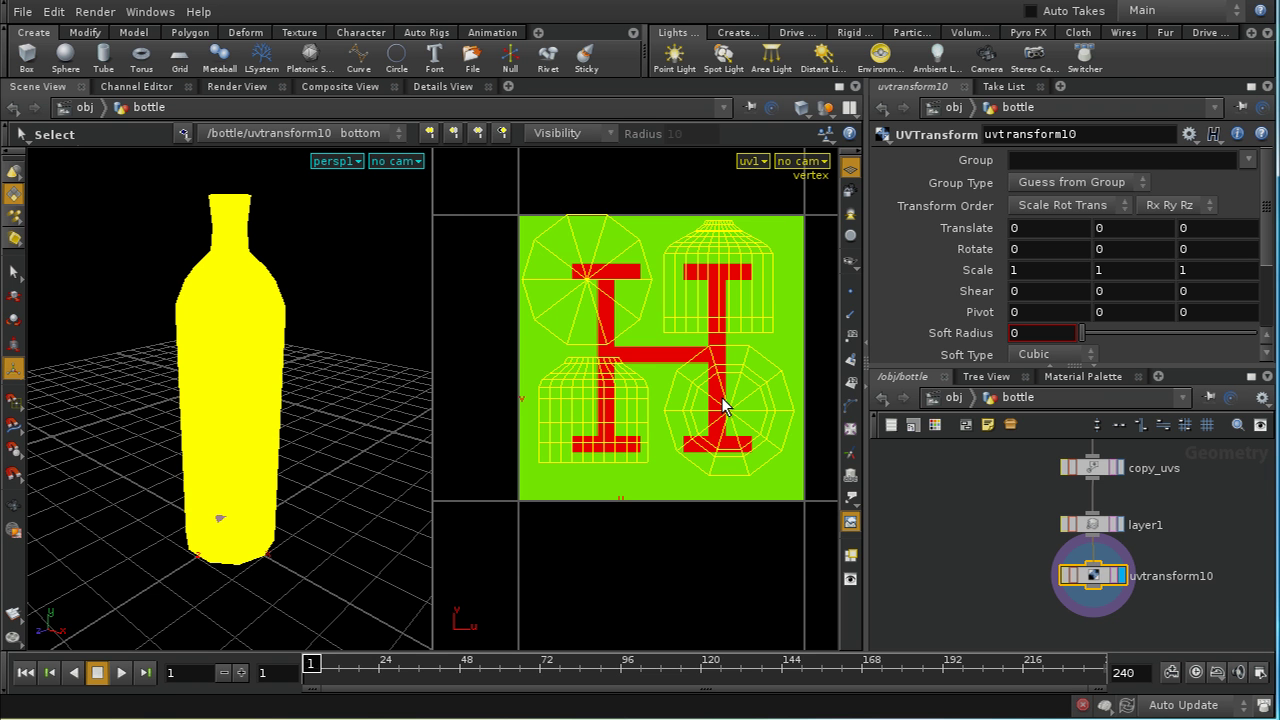
- Use the UVTransform handle to roughly shift the UVs down-left and scale them up
key("Return")
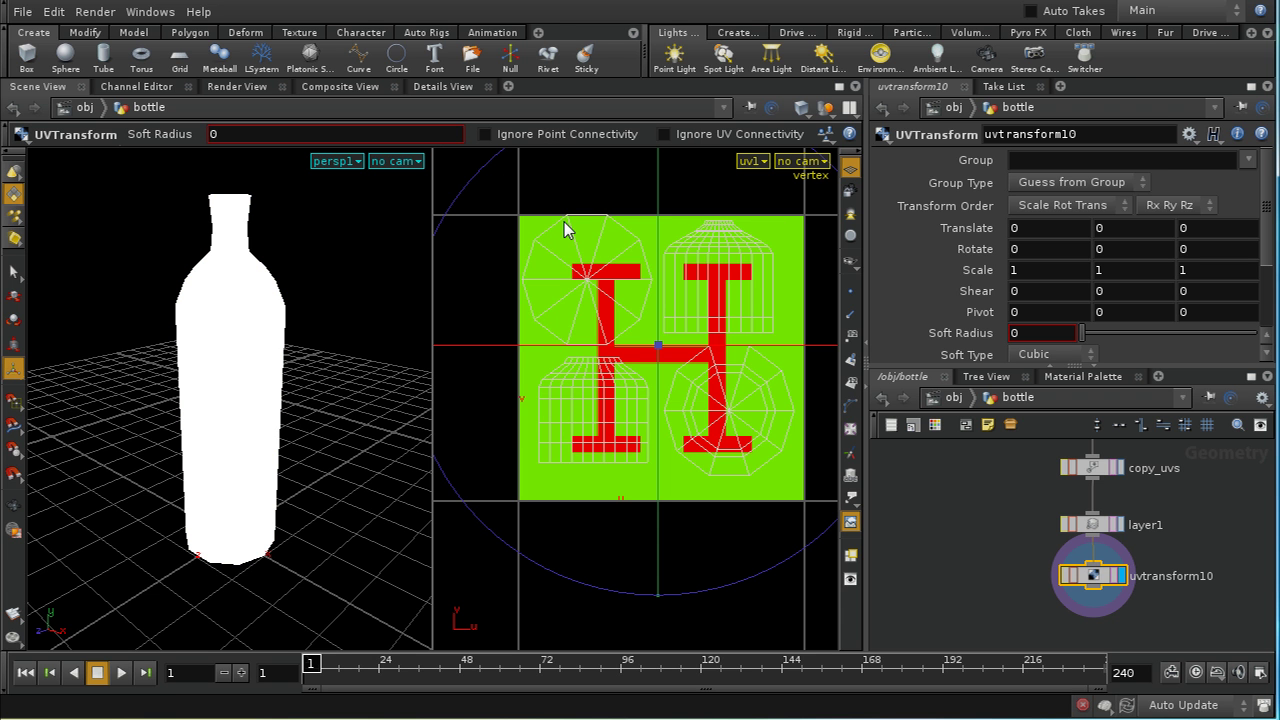
left_click(660, 243)
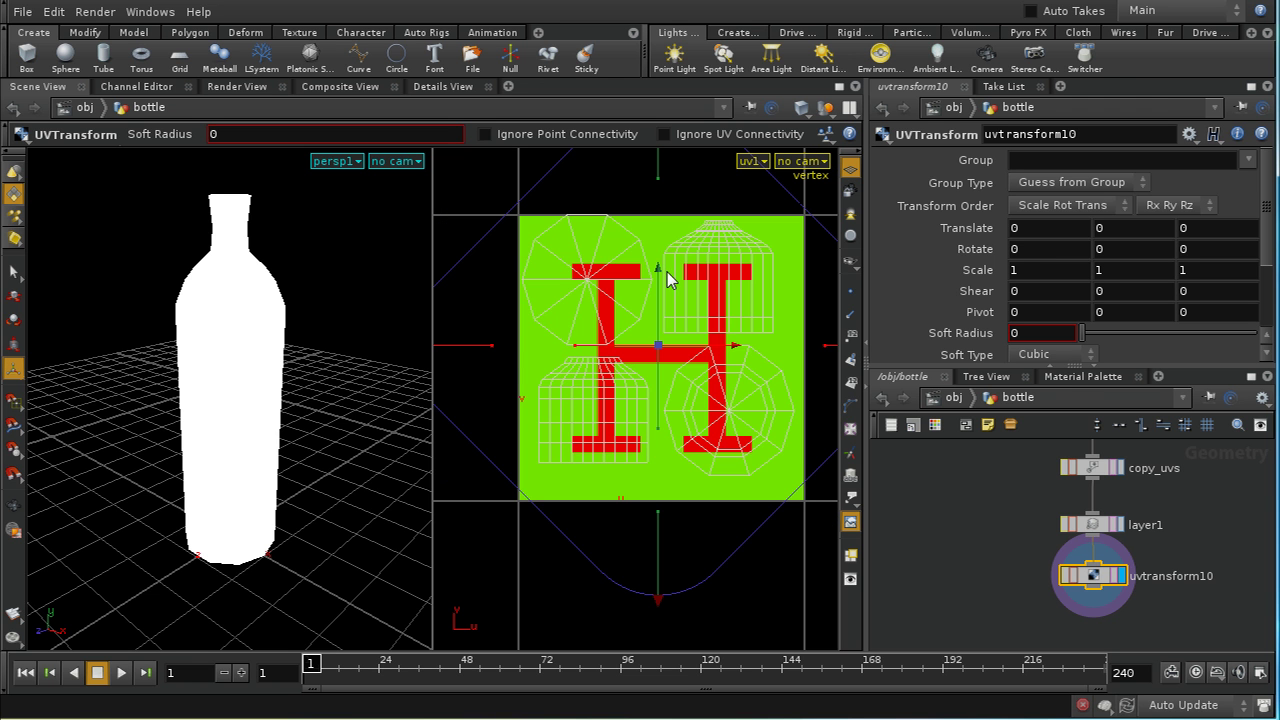
left_click_drag(660, 345, 601, 432)
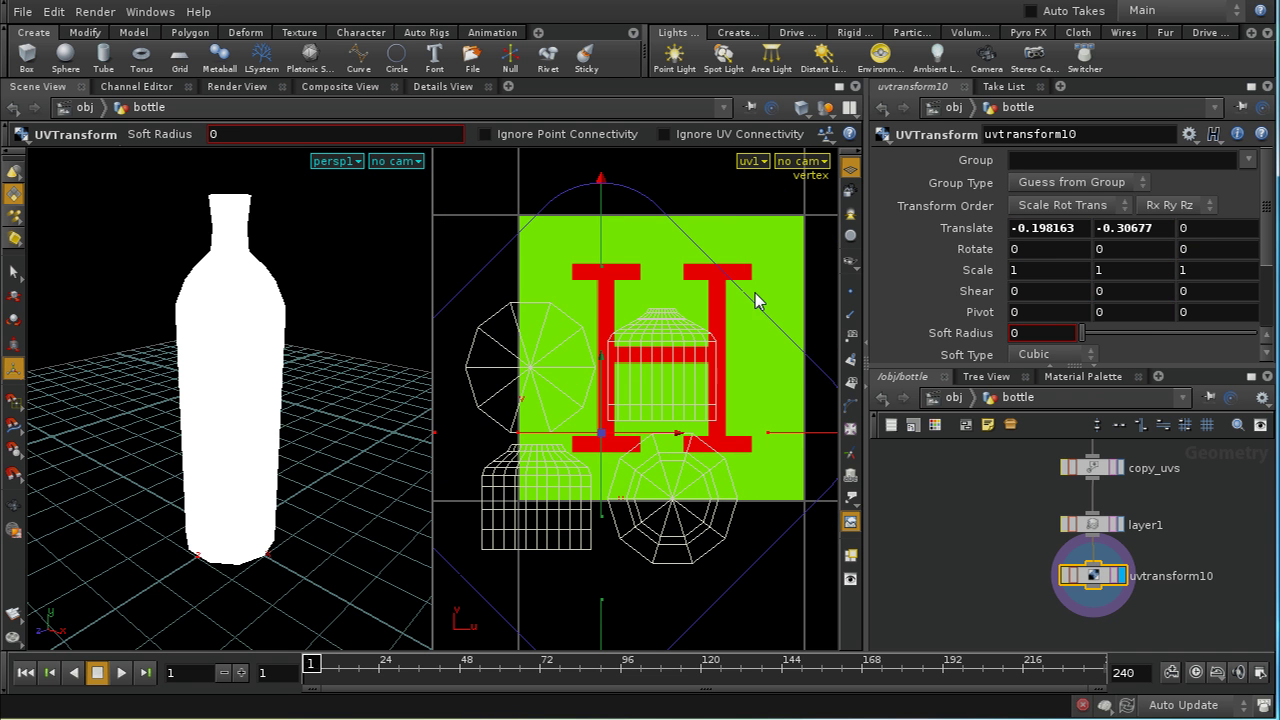
left_click_drag(753, 300, 850, 215)
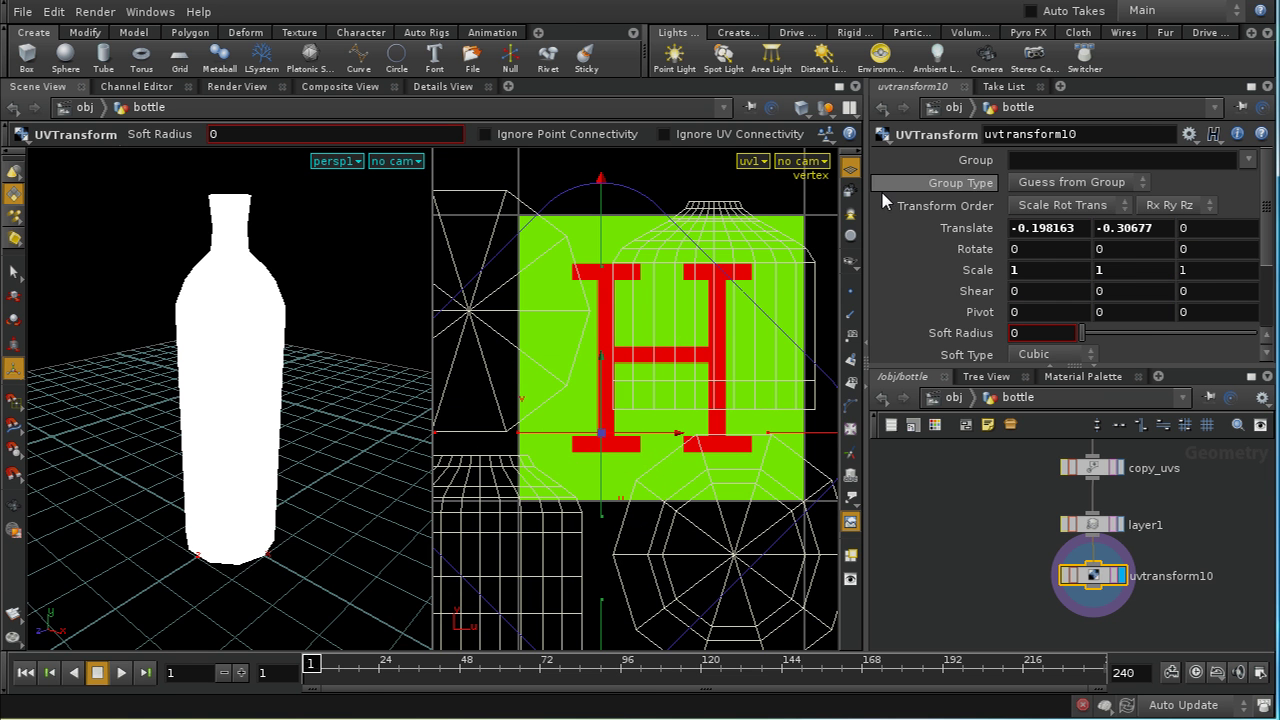
key("Escape")
right_click_drag(754, 369, 737, 486)
key("Return")
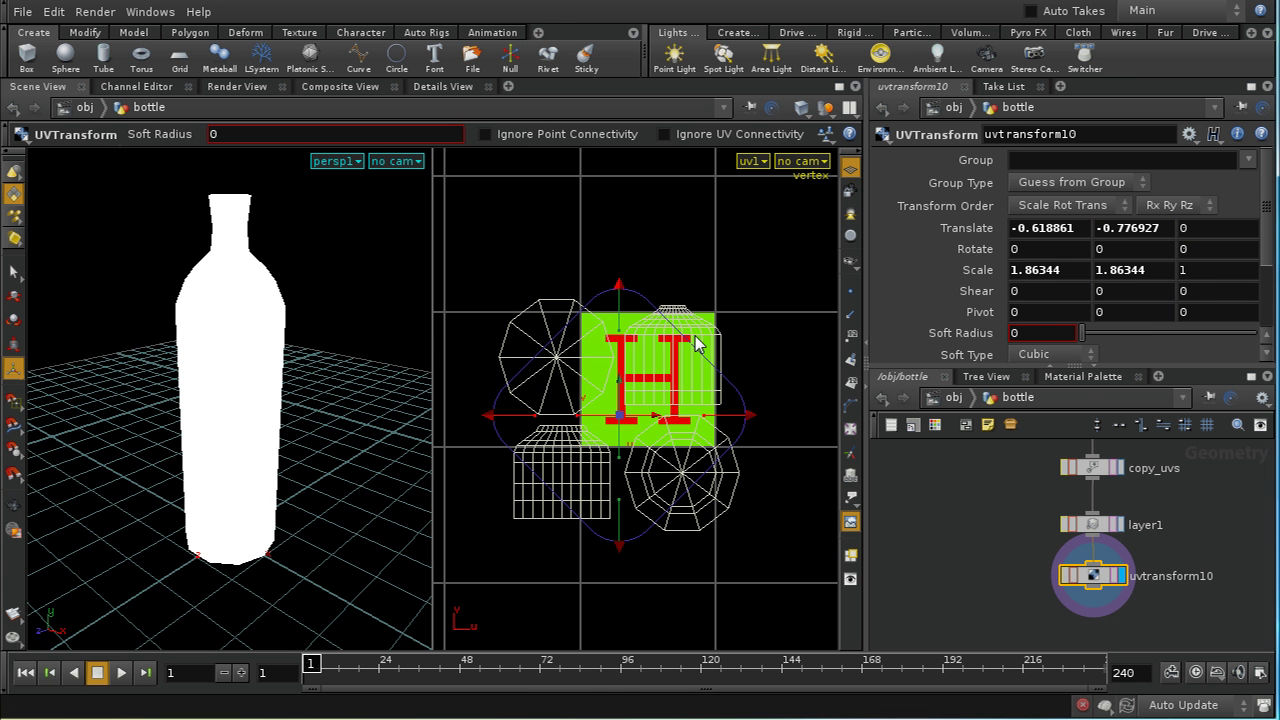
- Refine to scale 7.78211 × 6.49403 and translate -4.94618, -4.30709 so the label sits on one UV island
left_click_drag(717, 320, 729, 294)
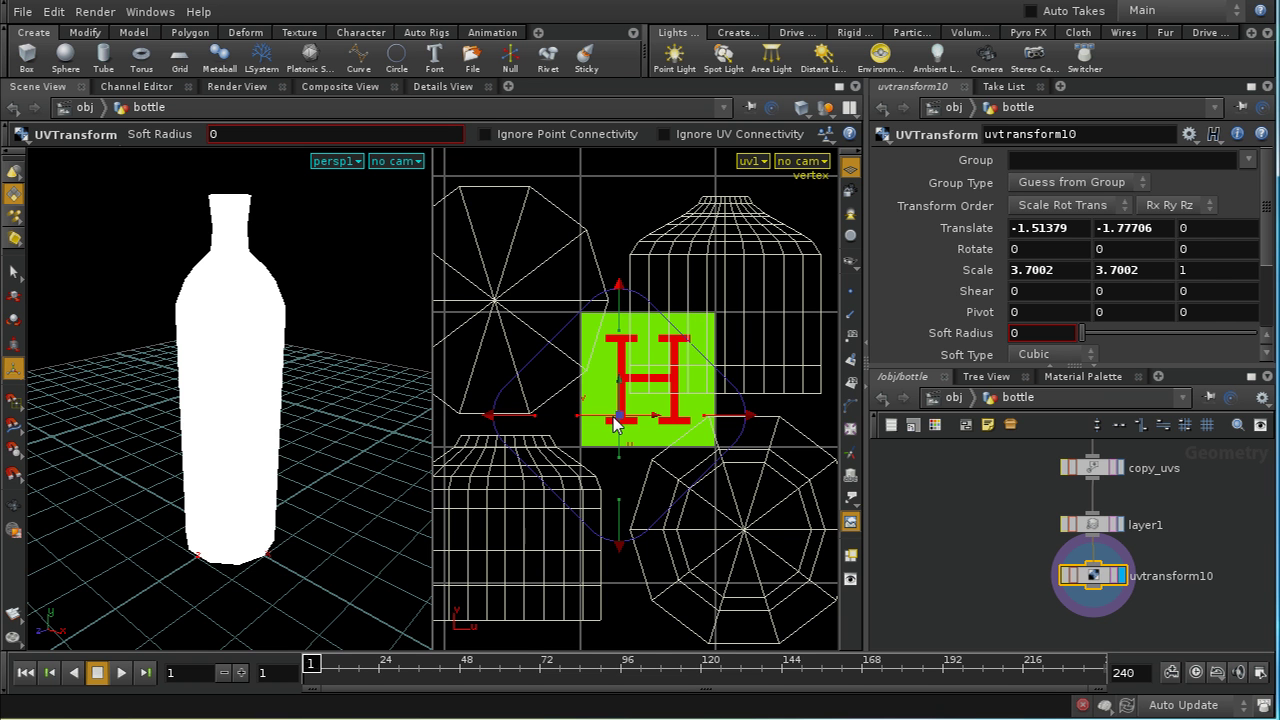
left_click_drag(614, 423, 548, 480)
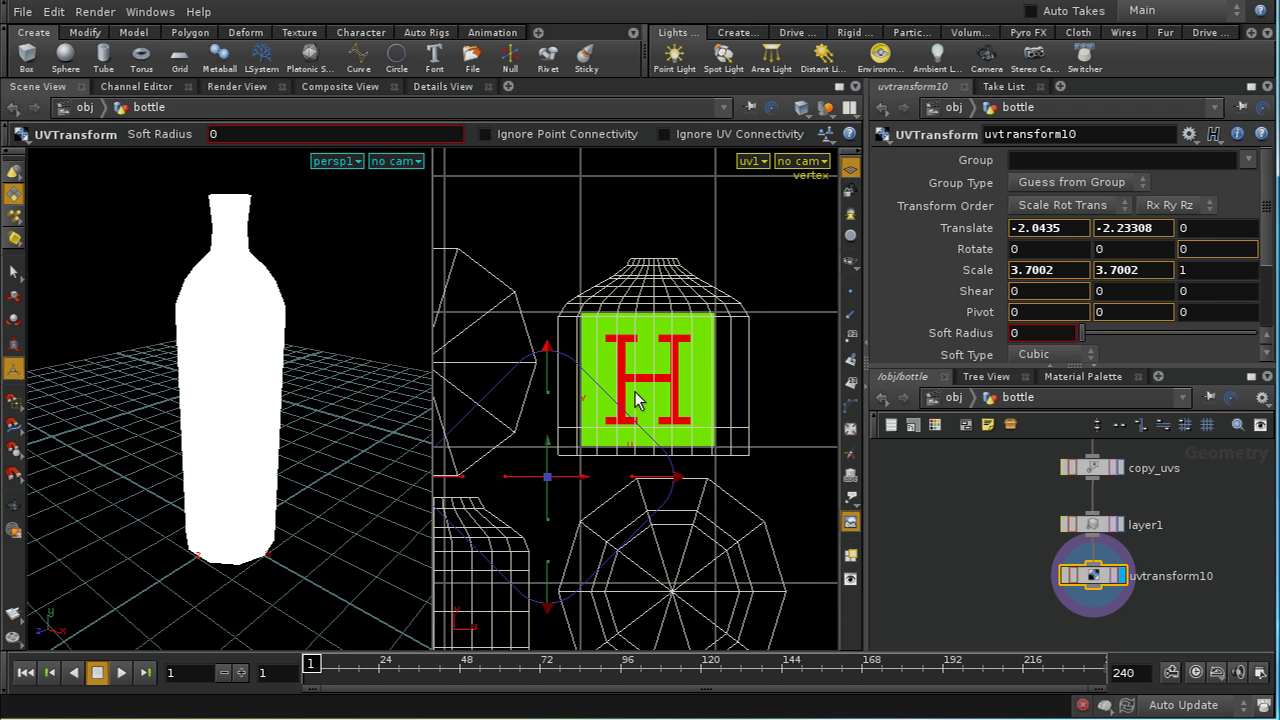
left_click_drag(634, 398, 676, 356)
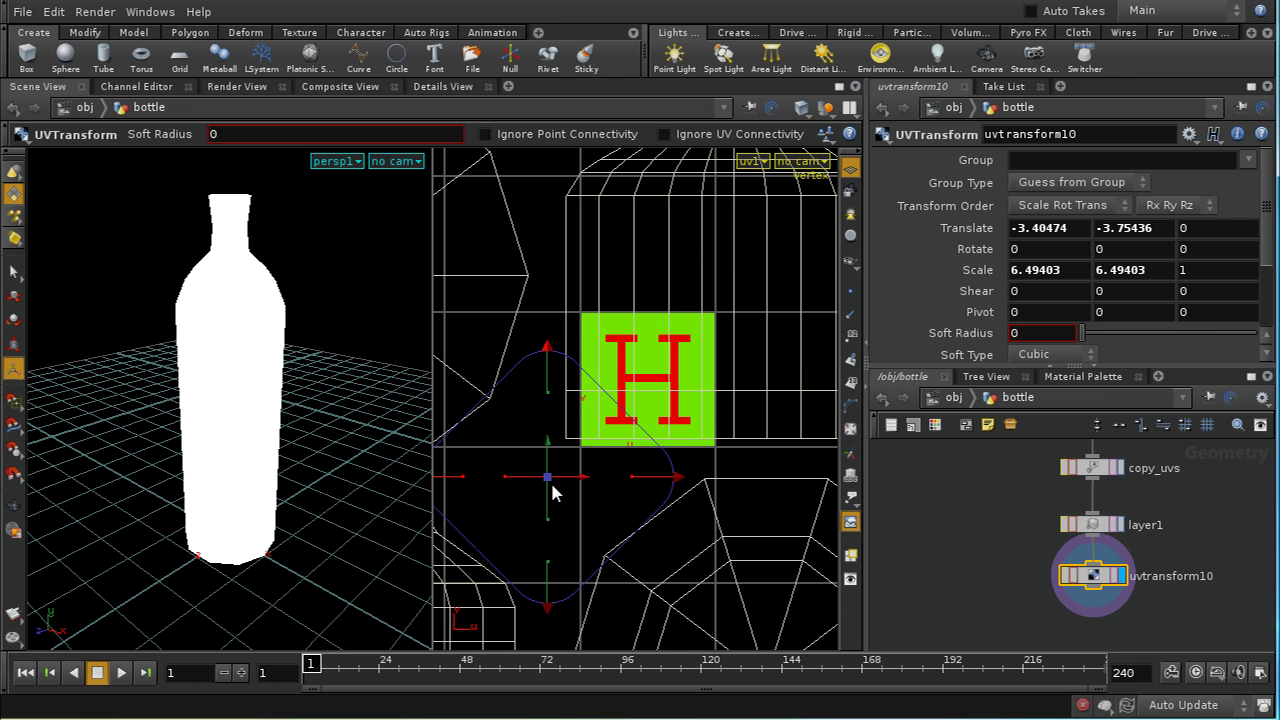
left_click_drag(548, 479, 459, 548)
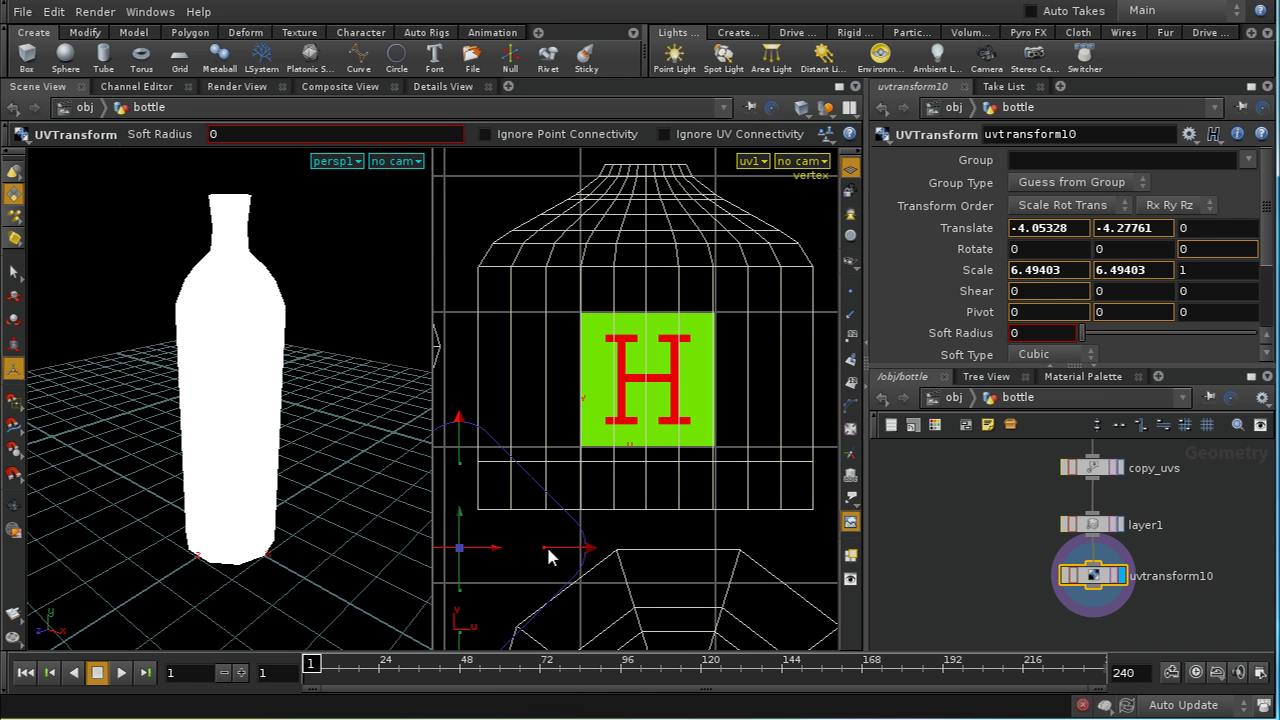
left_click_drag(548, 550, 605, 563)
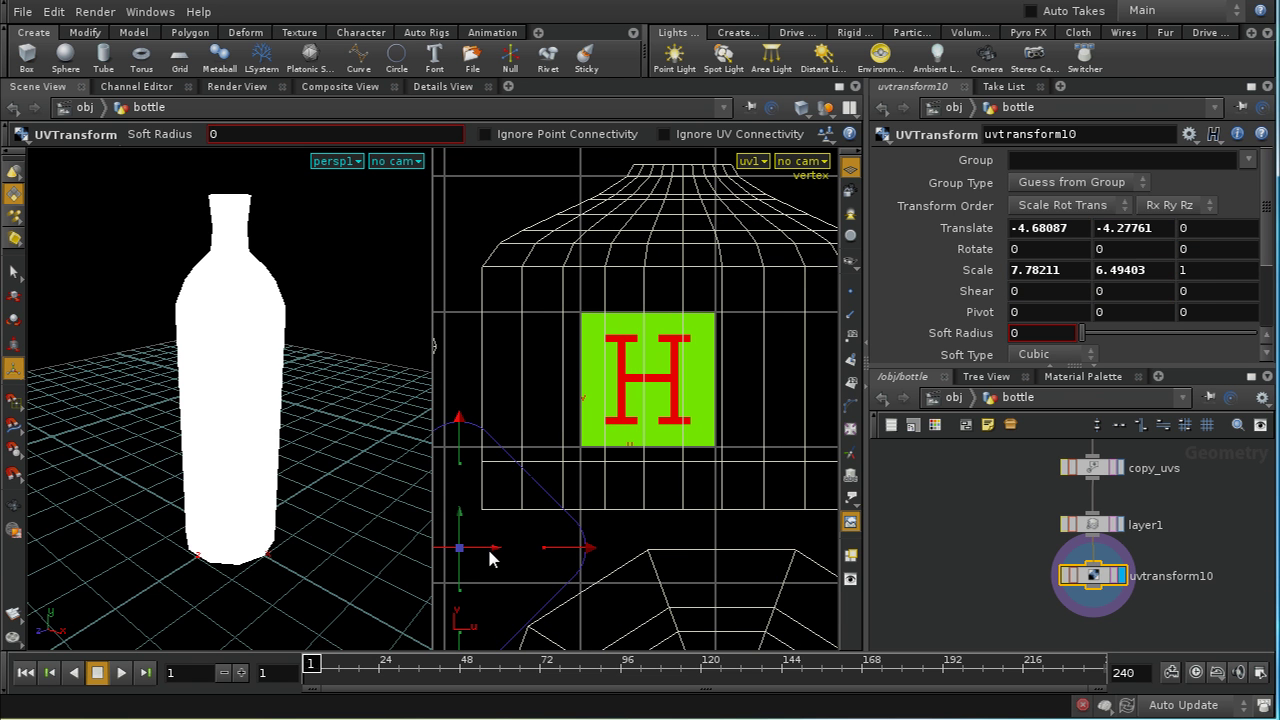
left_click_drag(462, 550, 423, 552)
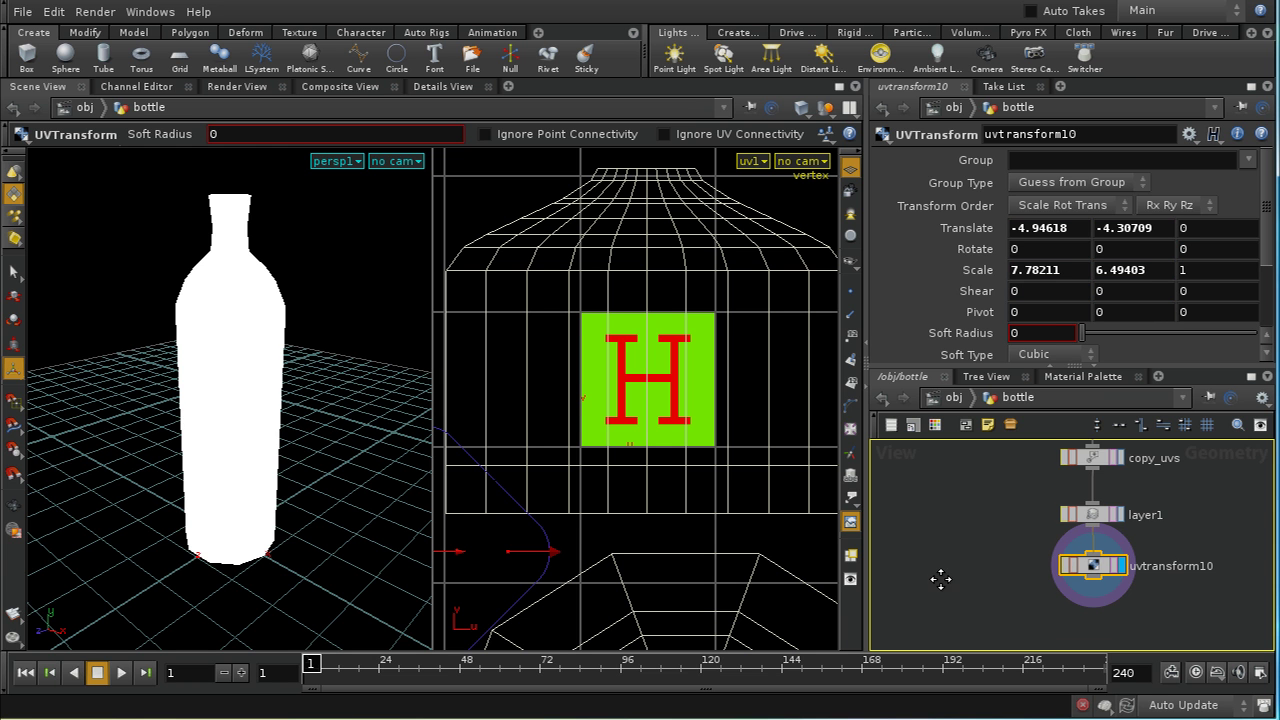
middle_click_drag(940, 580, 929, 563)
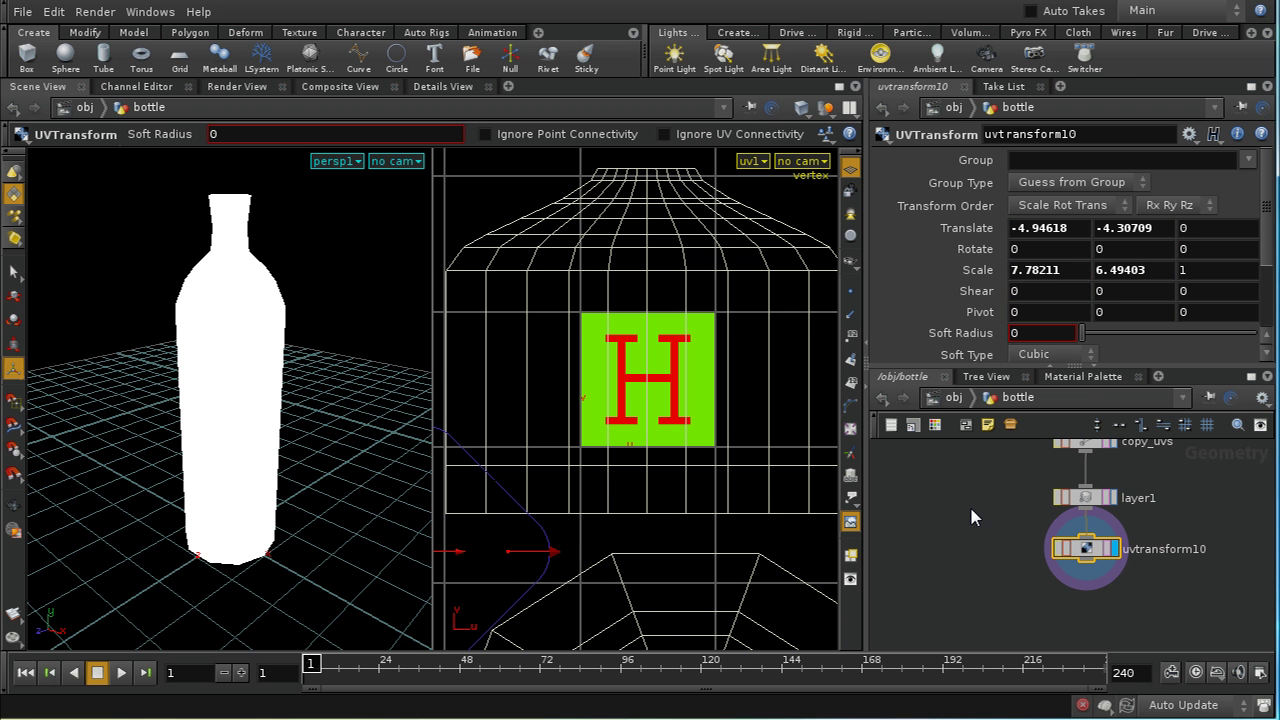
key("Escape")
scroll(702, 345, "down", 4)
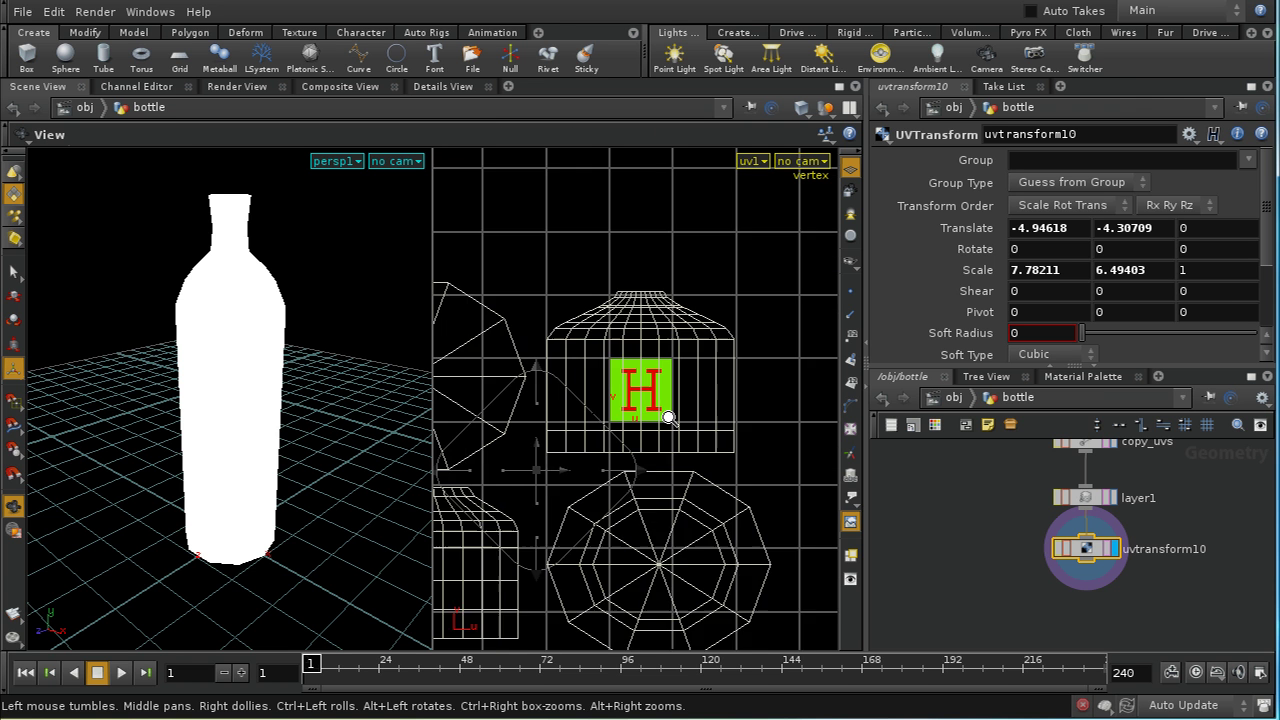
left_click_drag(646, 470, 643, 483)
key("Return")
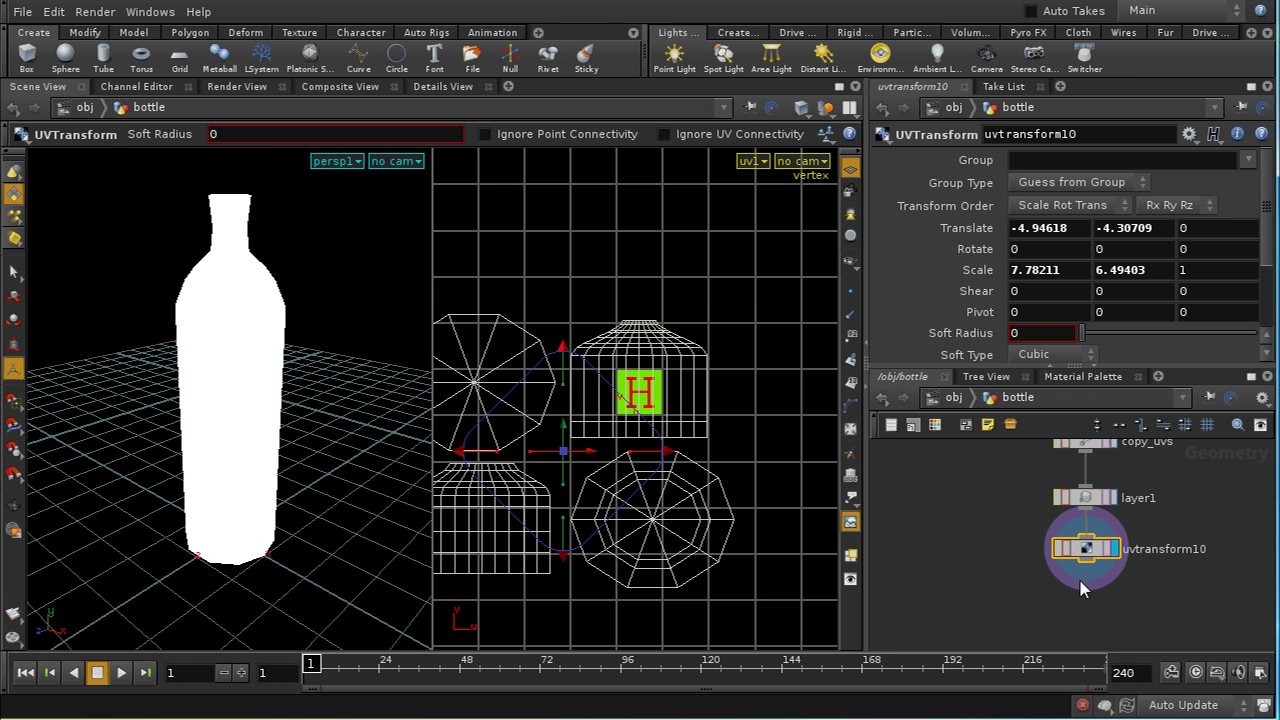
- Frame the geometry, then navigate from /obj to the /shop network showing the constant material
key("space+h")
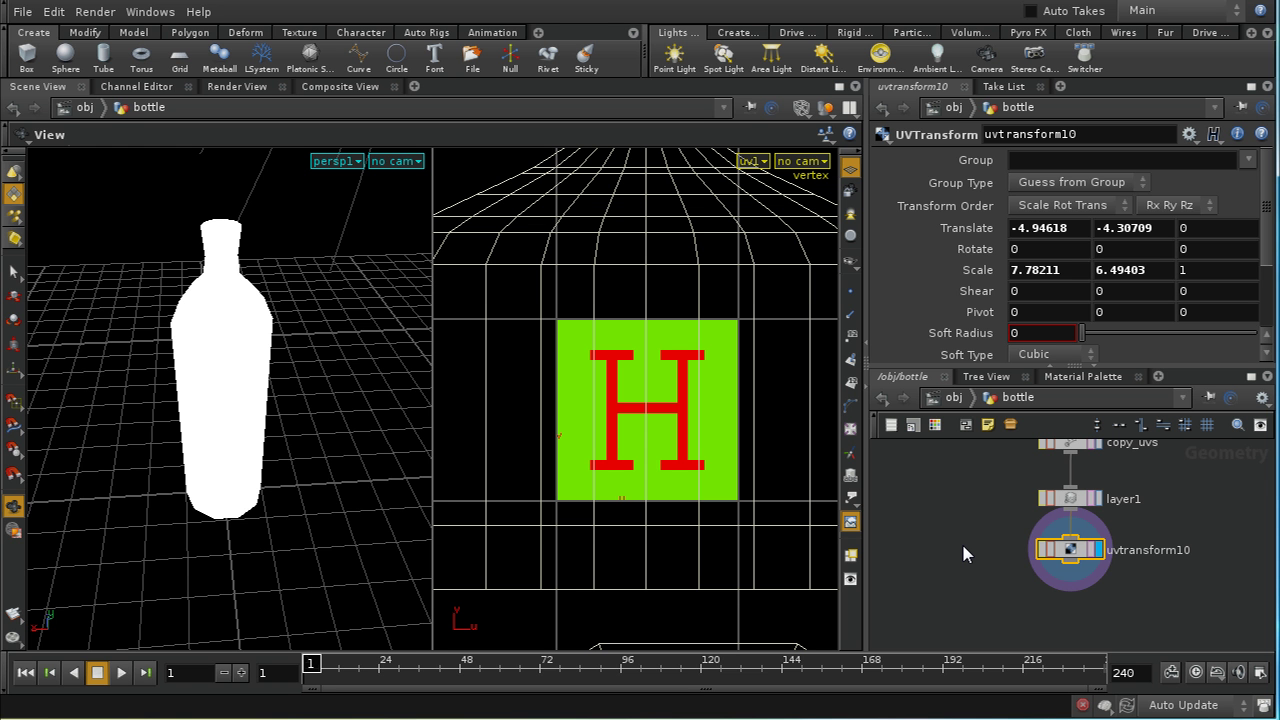
left_click(955, 398)
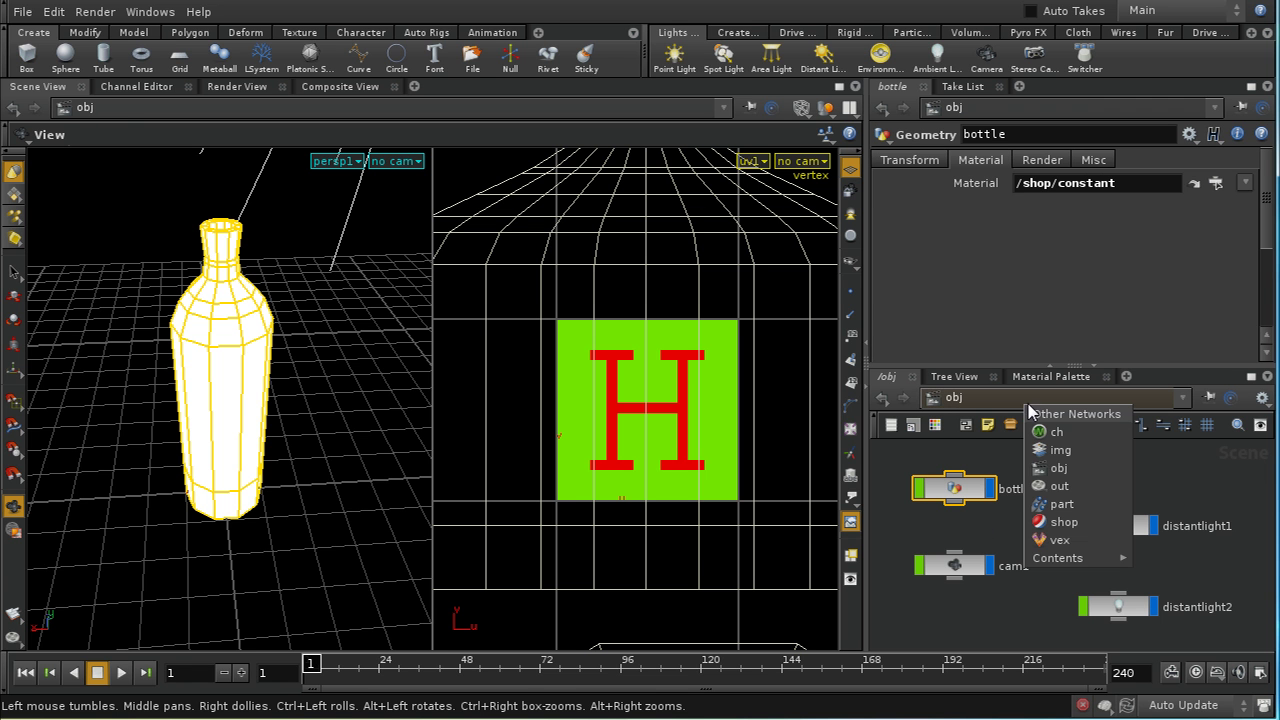
left_click(1034, 524)
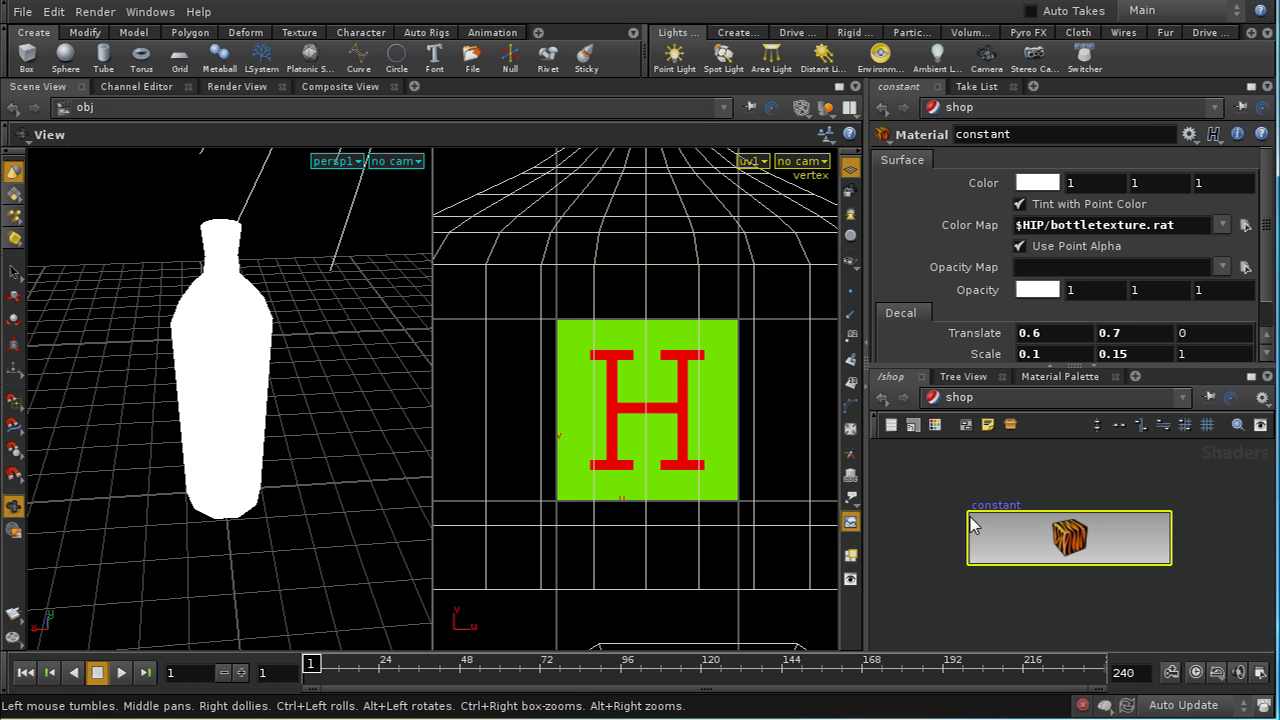
- Delete the constant material node from /shop
left_click_drag(923, 476, 946, 506)
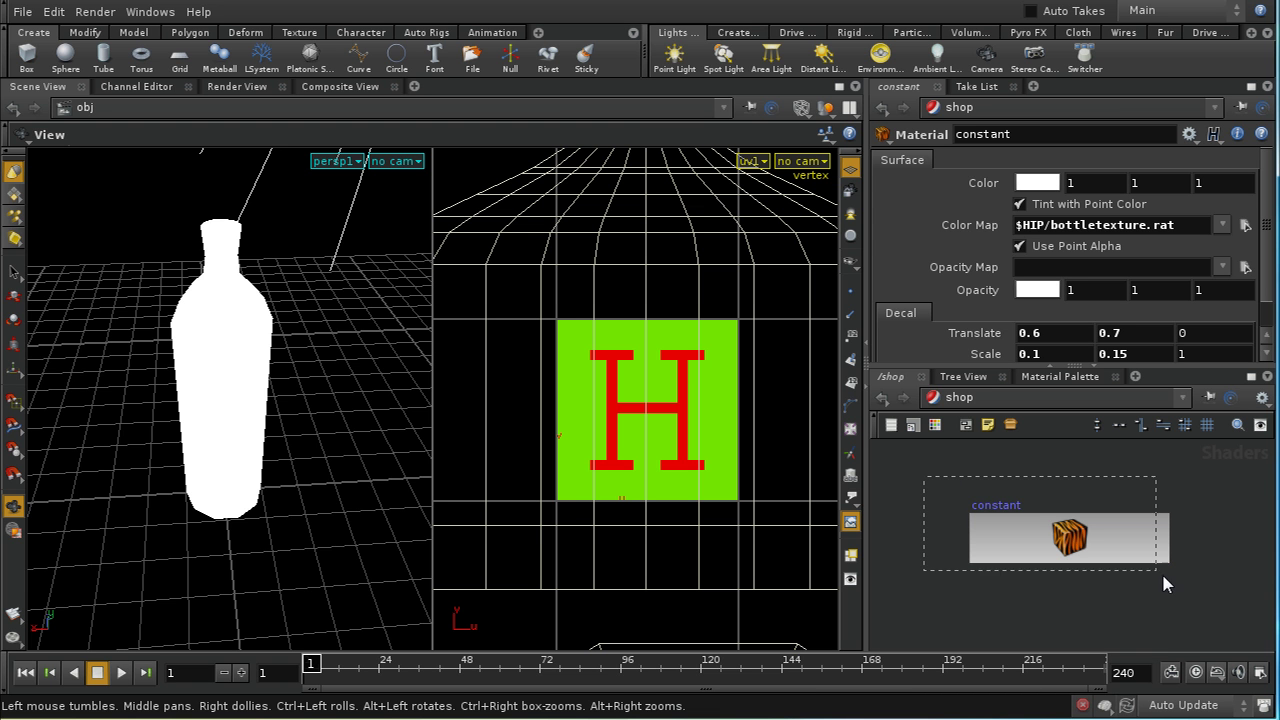
left_click_drag(1178, 590, 1178, 590)
key("Delete")
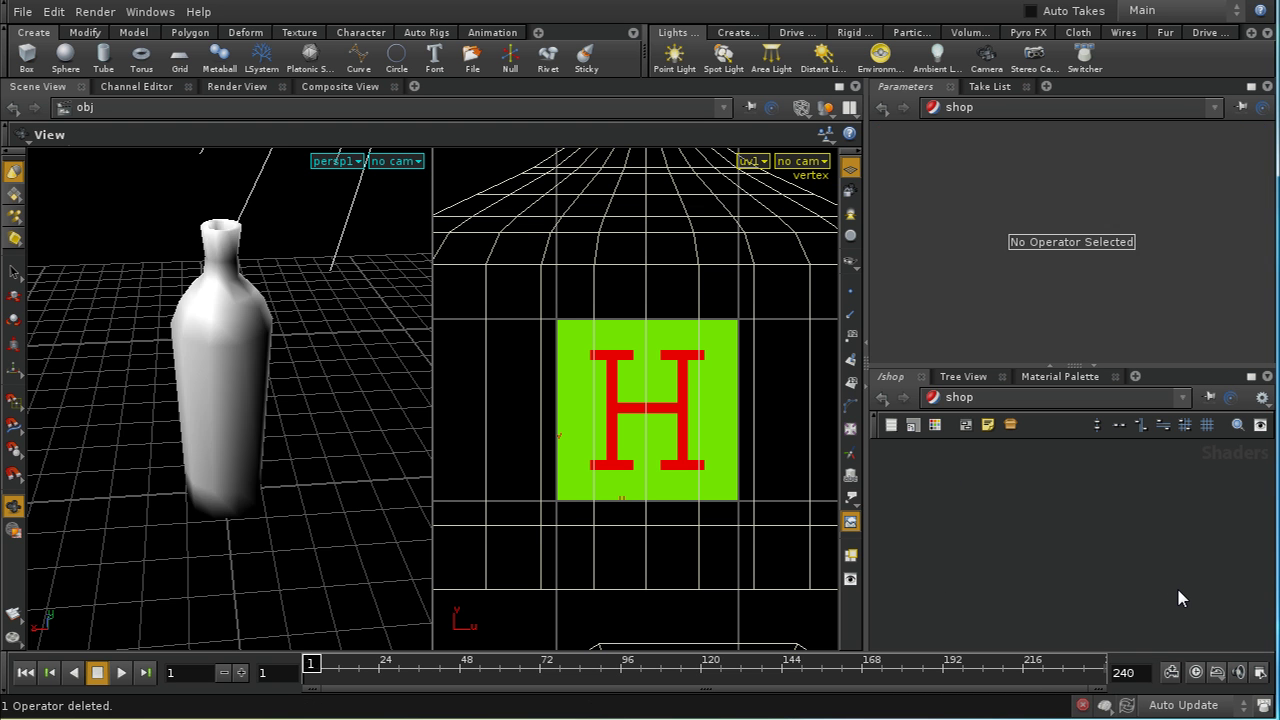
- Add a Basic surface material from the Material Palette and dive into basic_surface
left_click(1103, 377)
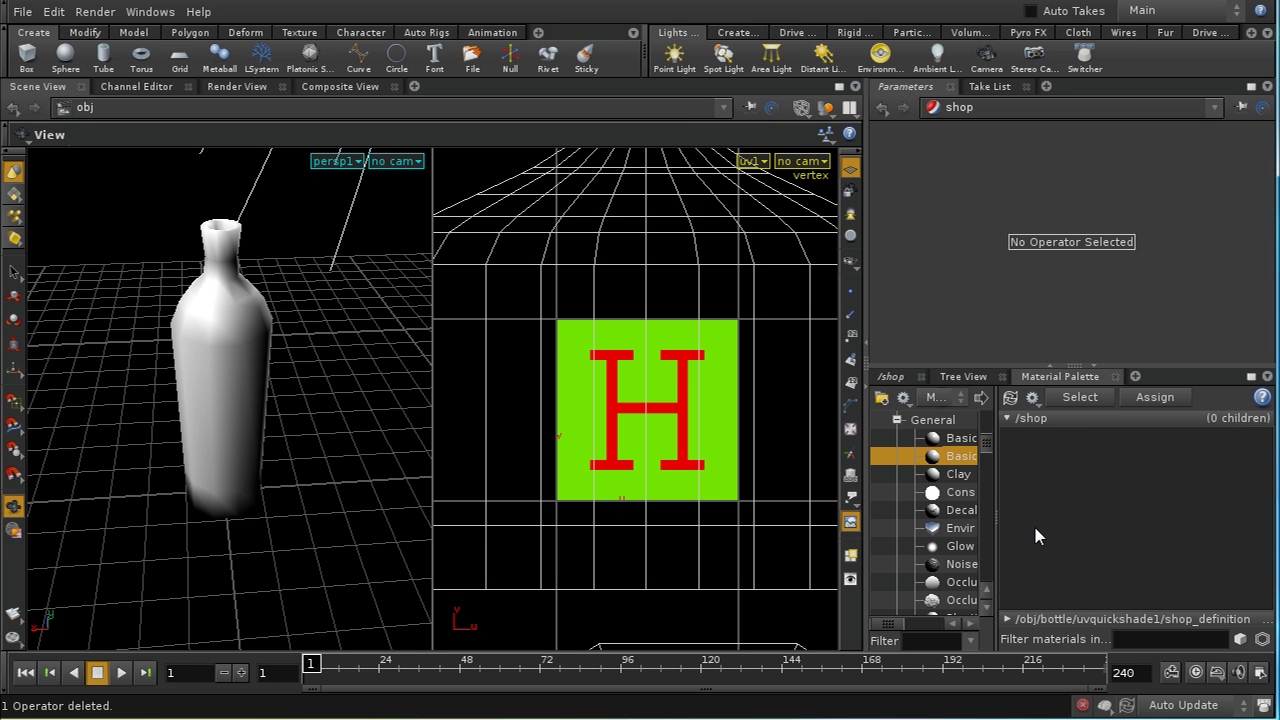
left_click_drag(960, 457, 1037, 480)
left_click(1037, 480)
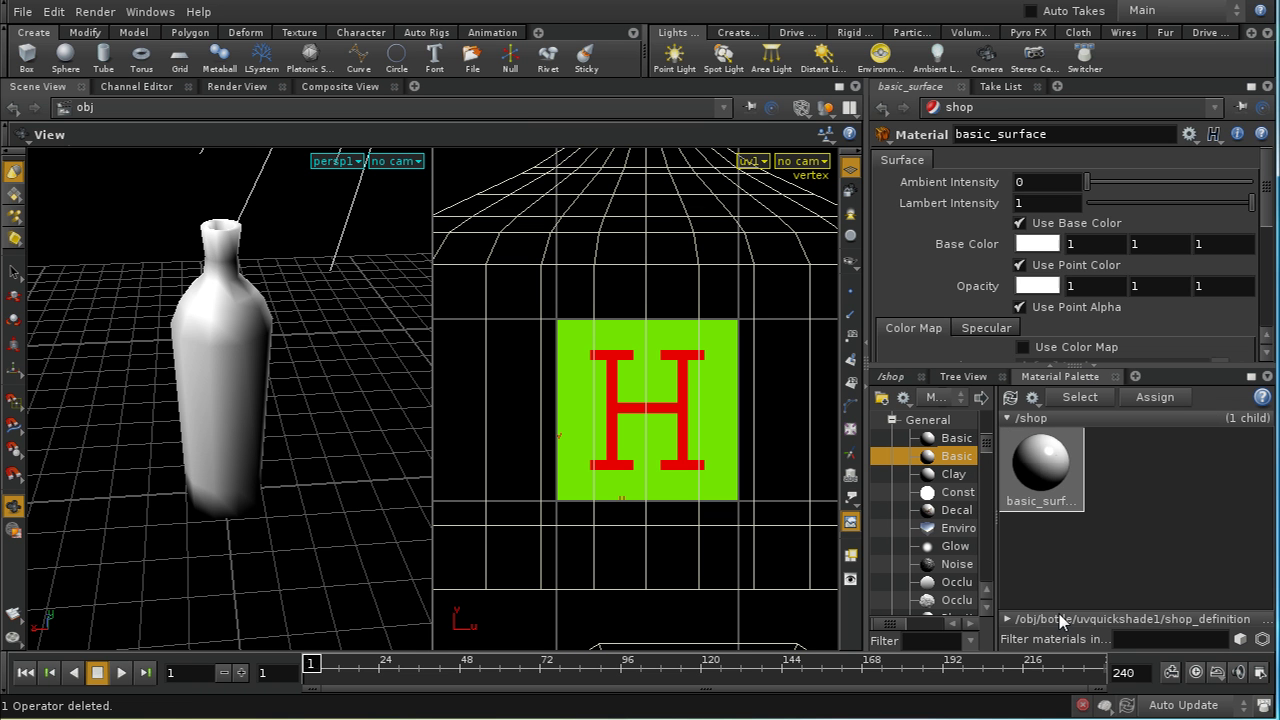
left_click(889, 377)
double_click(1040, 528)
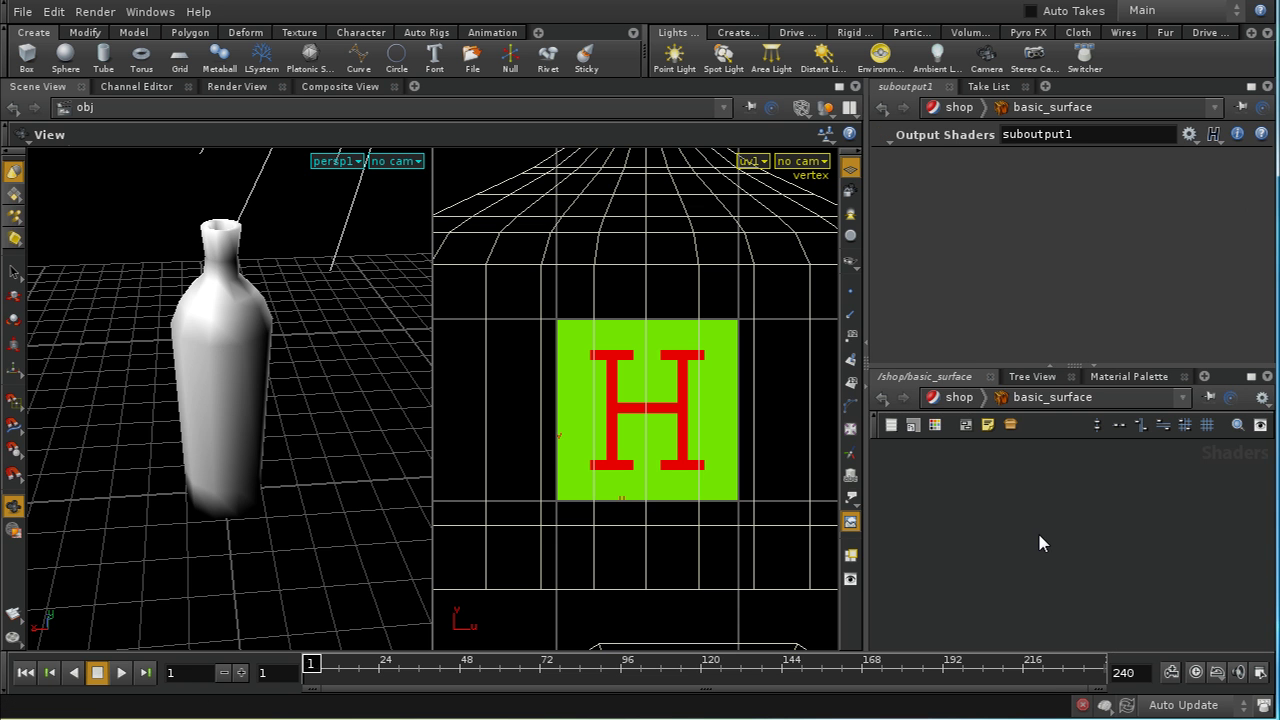
- Maximize the network pane and enter the basic shader, briefly inspecting surfacecolor1
left_click(1250, 377)
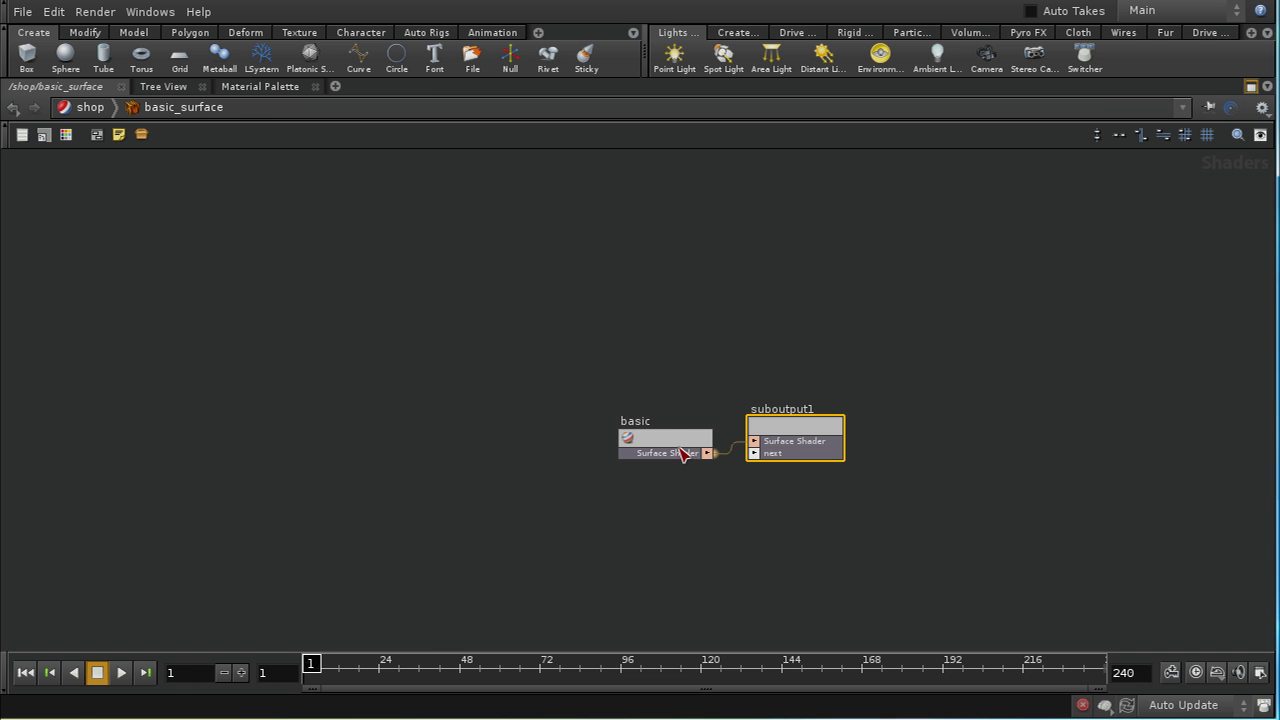
double_click(678, 447)
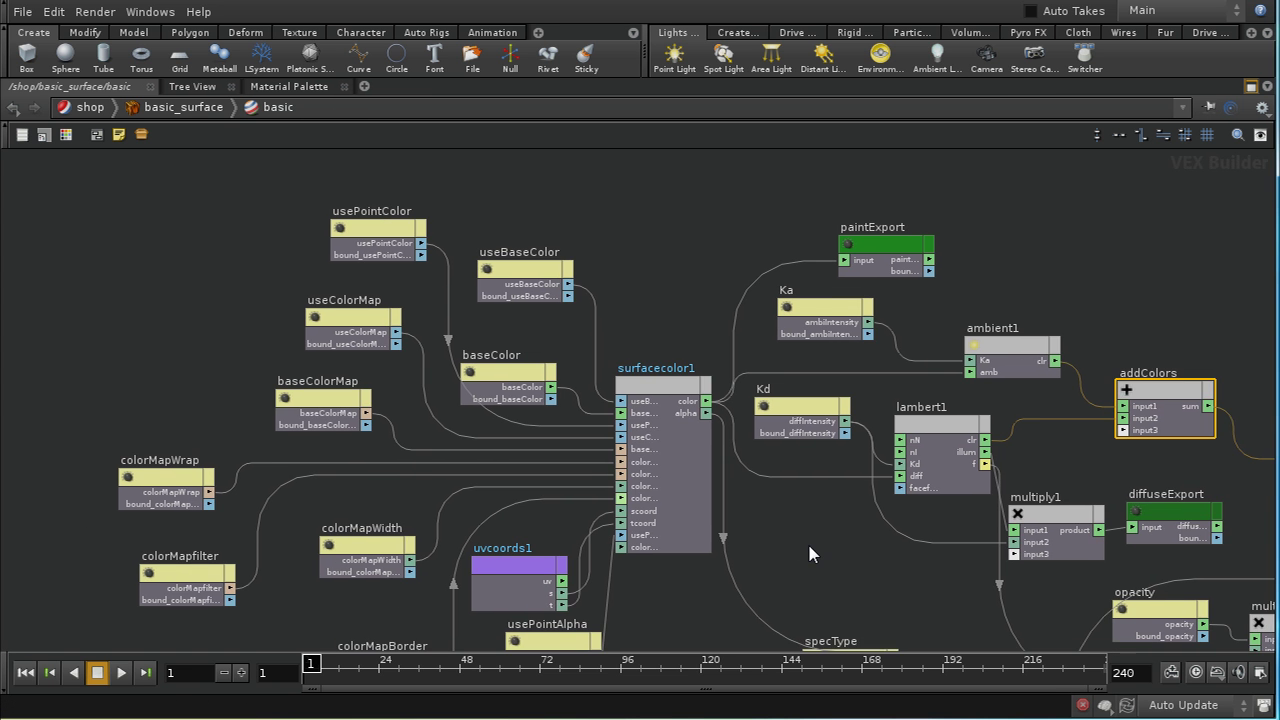
middle_click_drag(846, 574, 751, 426)
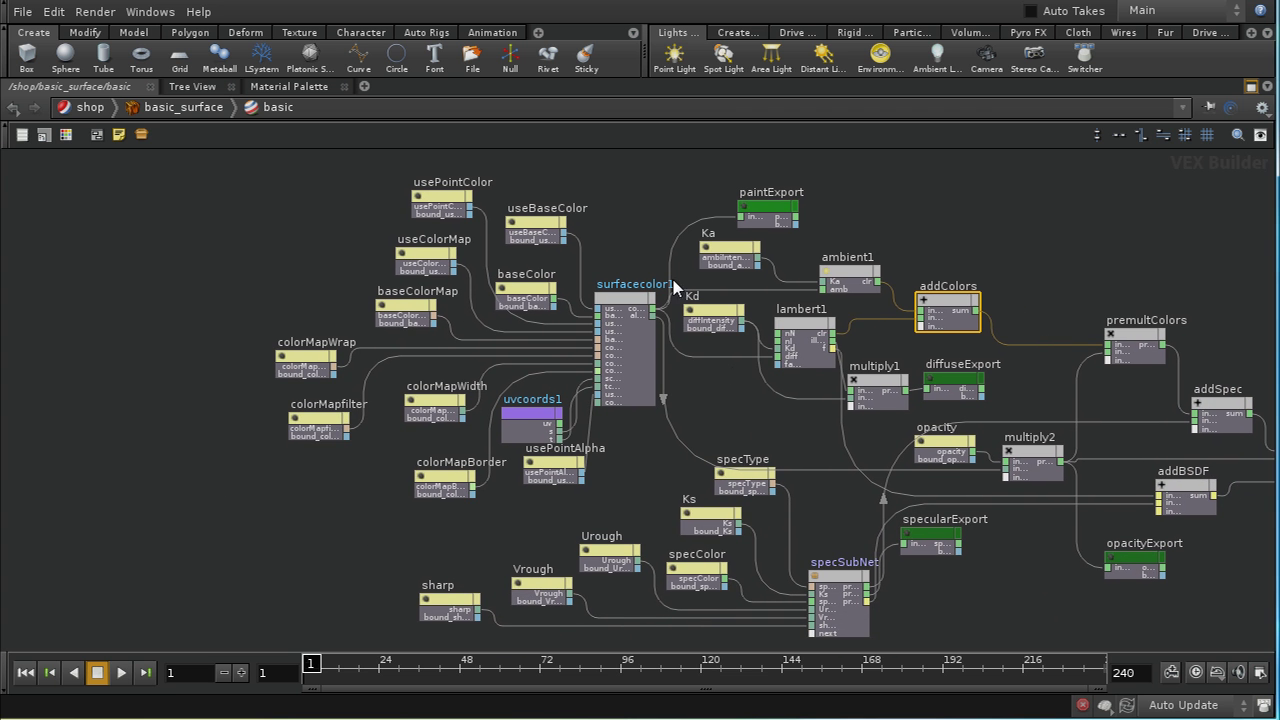
double_click(626, 296)
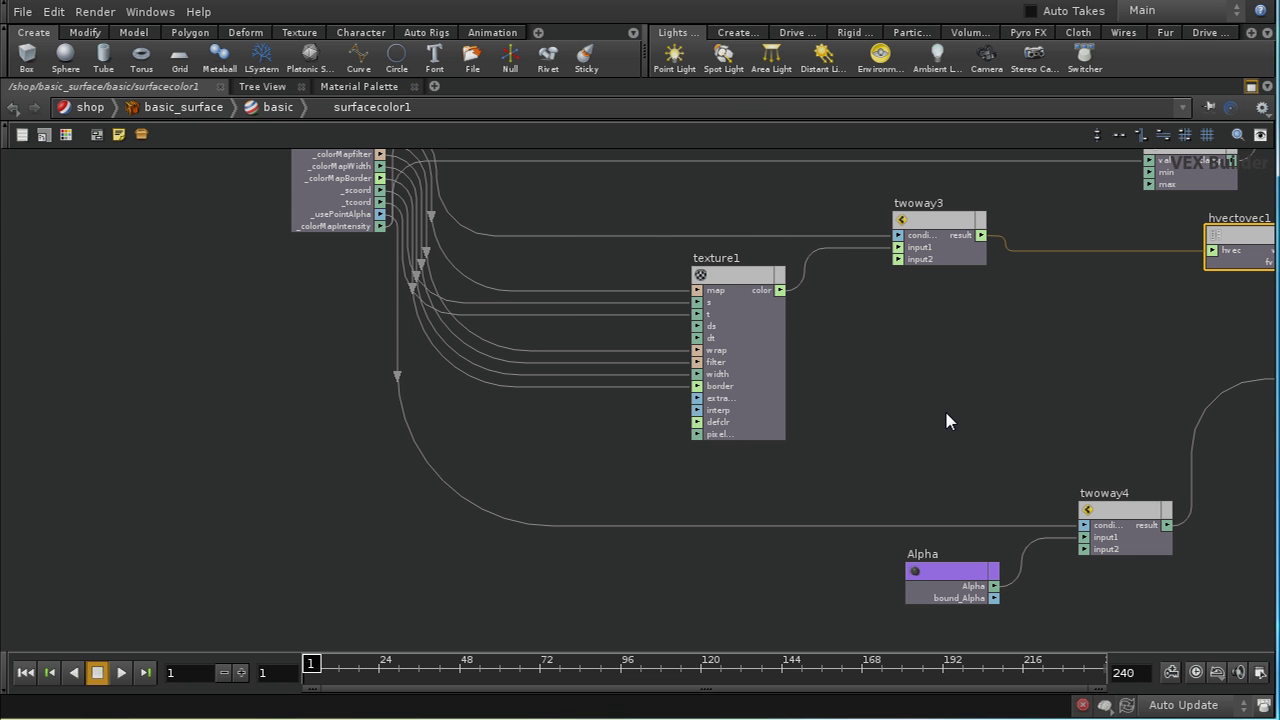
key("u")
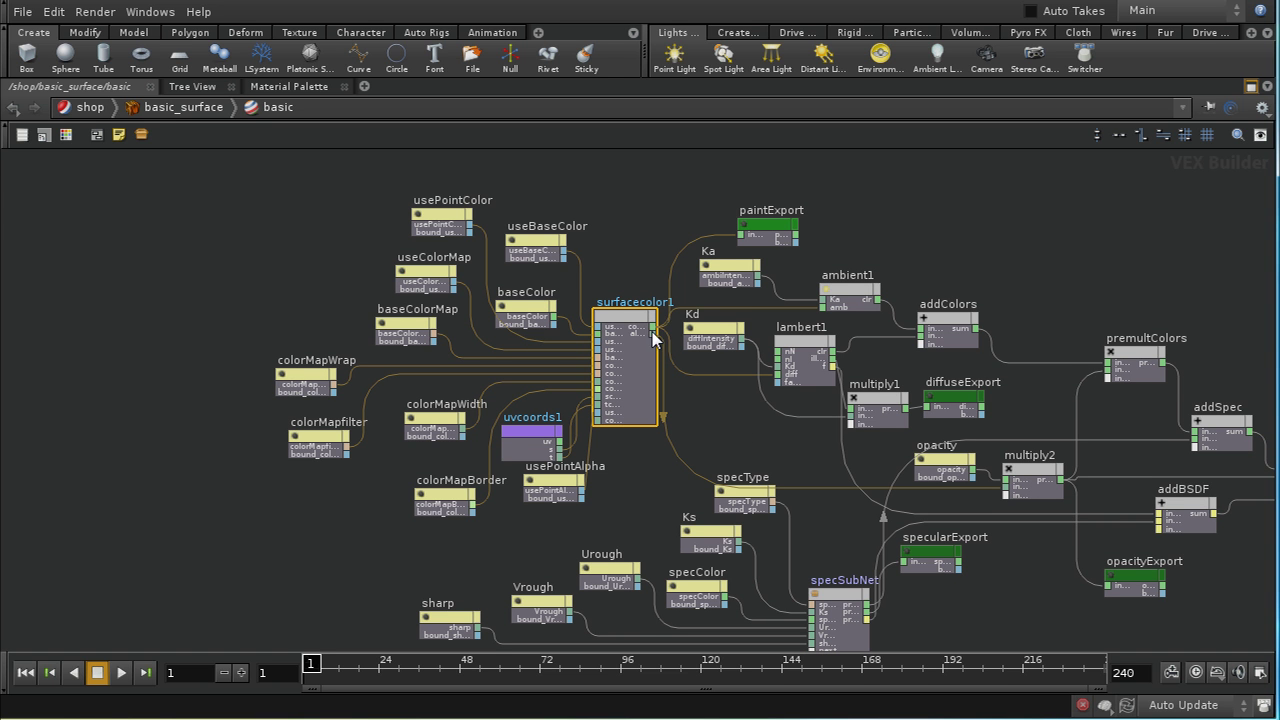
- Move surfacecolor1 and its input parameter nodes to the left
middle_click_drag(743, 468, 886, 492)
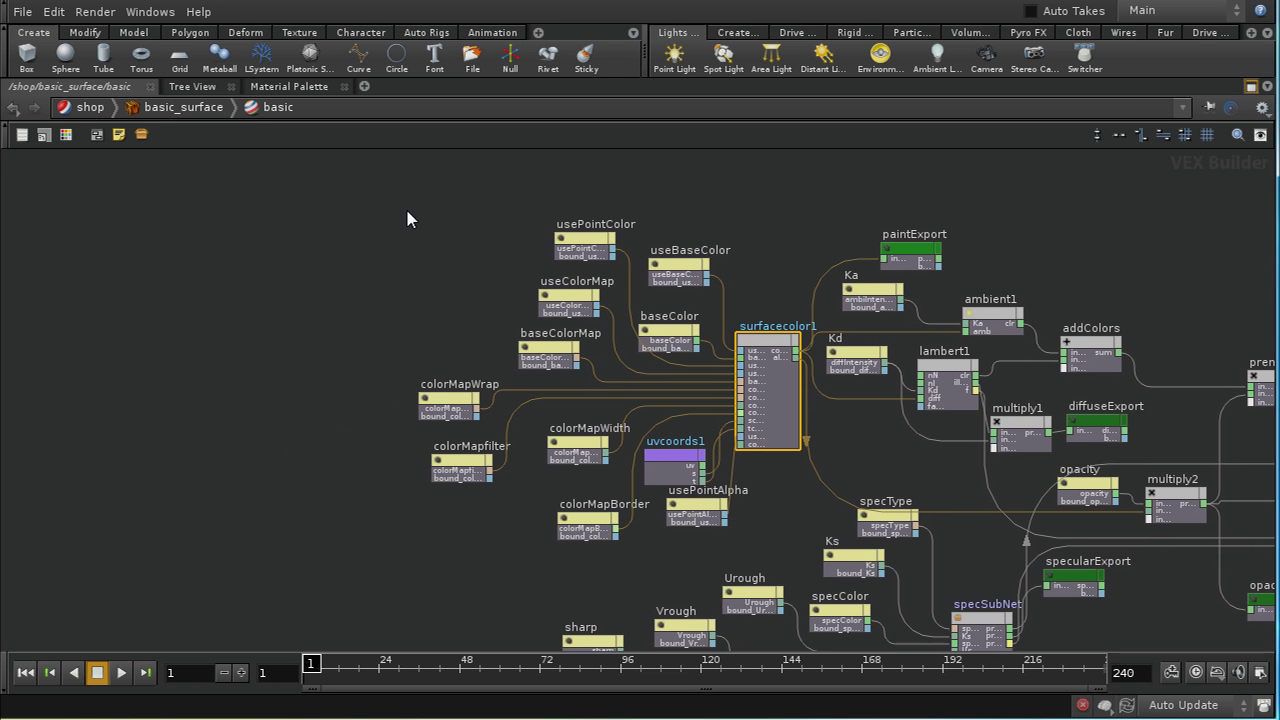
left_click_drag(358, 180, 763, 541)
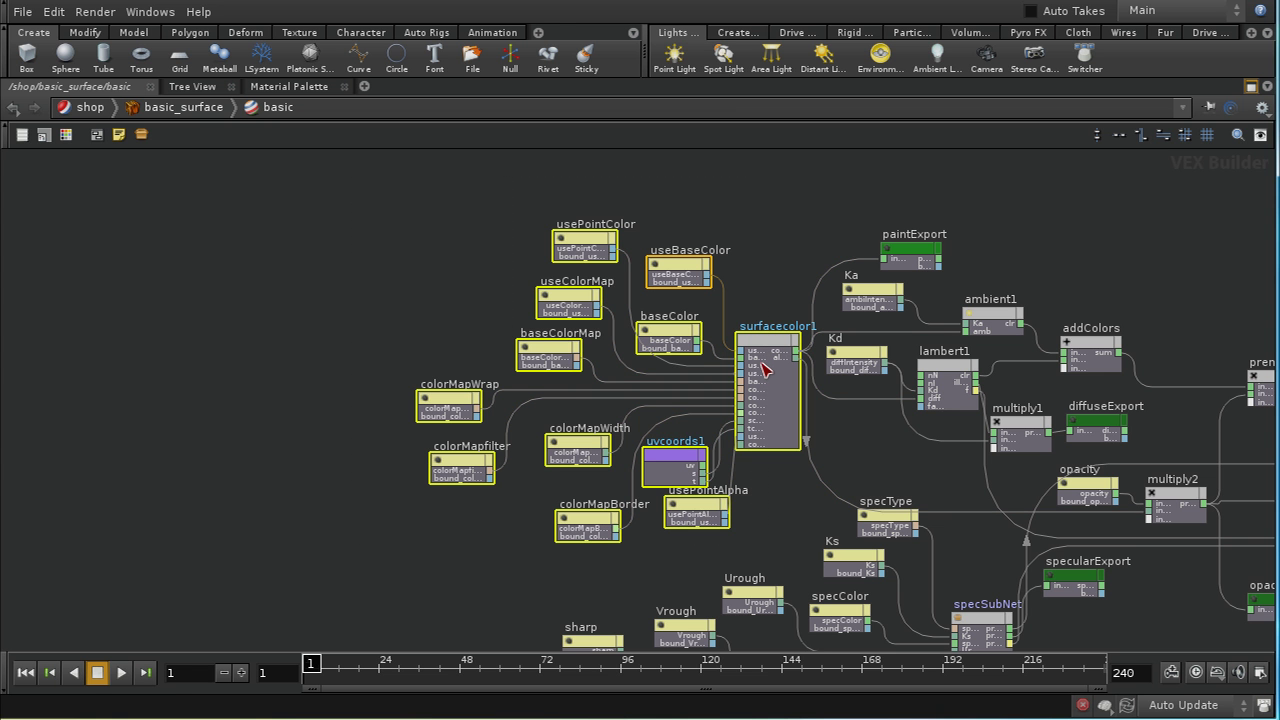
left_click_drag(760, 350, 324, 342)
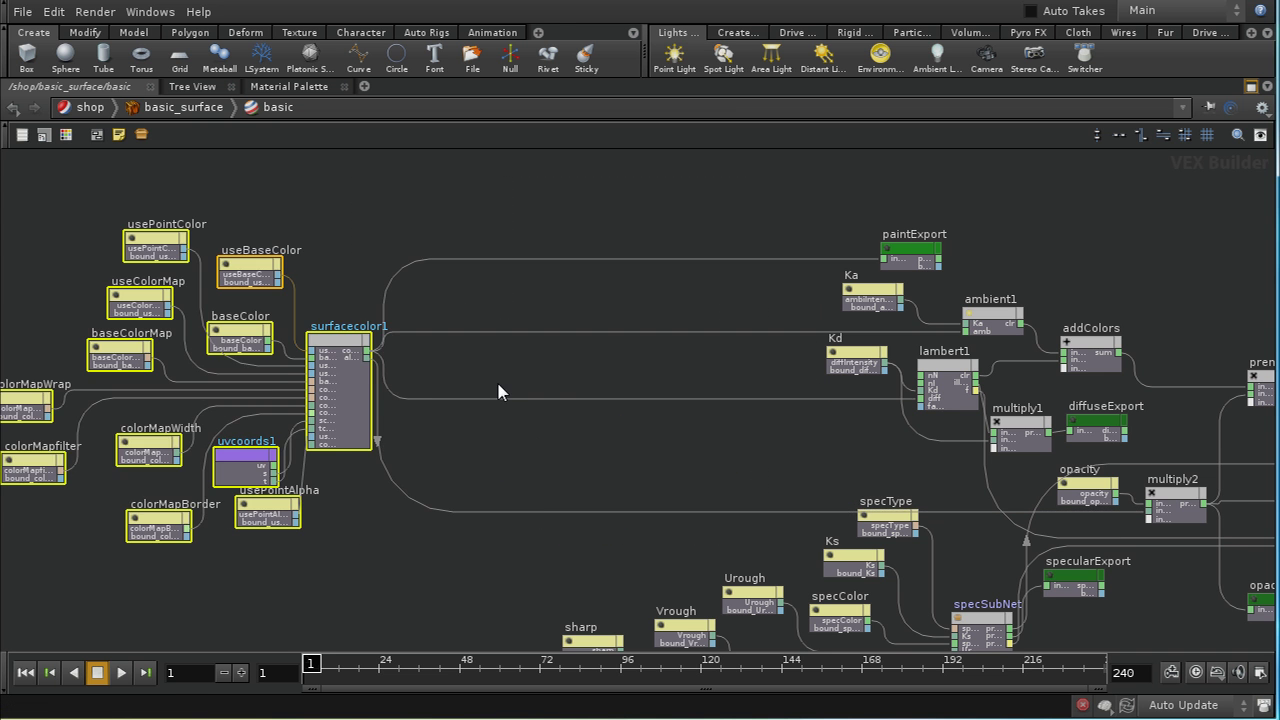
middle_click_drag(547, 444, 756, 626)
- Add a texture1 node with a map parameter node wired into its map input
left_click(617, 392)
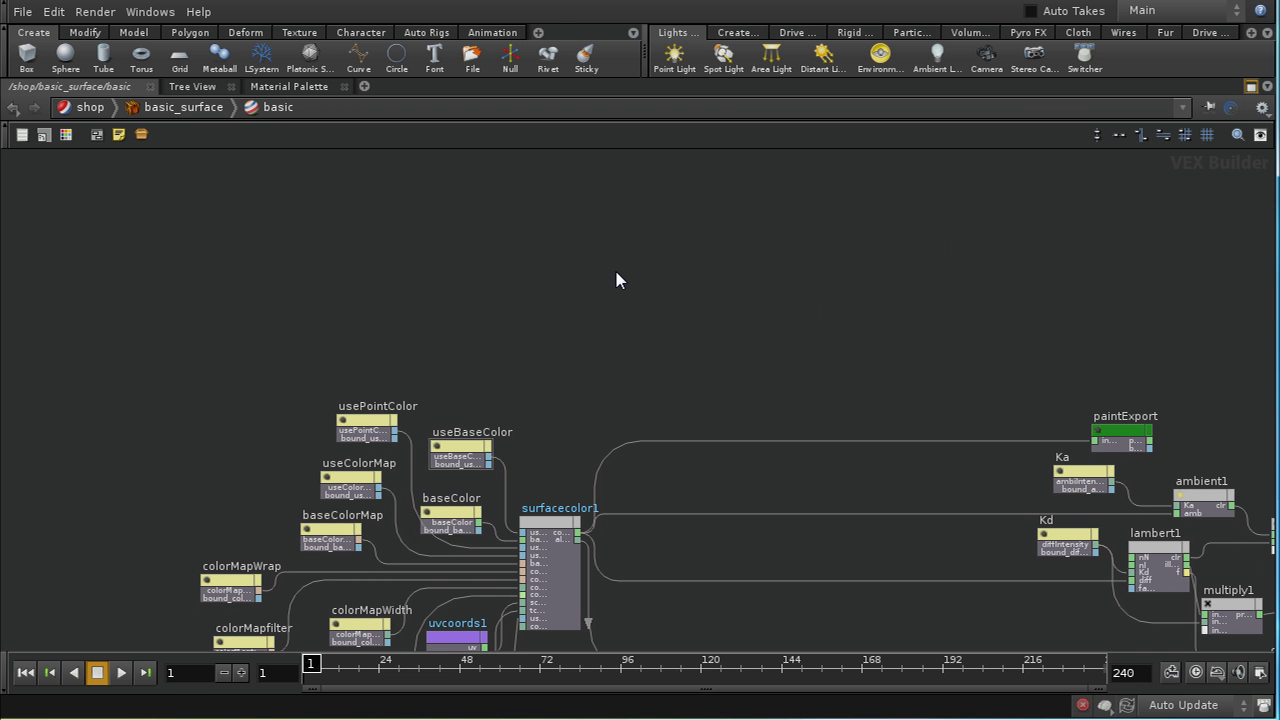
key("Tab")
type("texture")
left_click(810, 305)
left_click(643, 311)
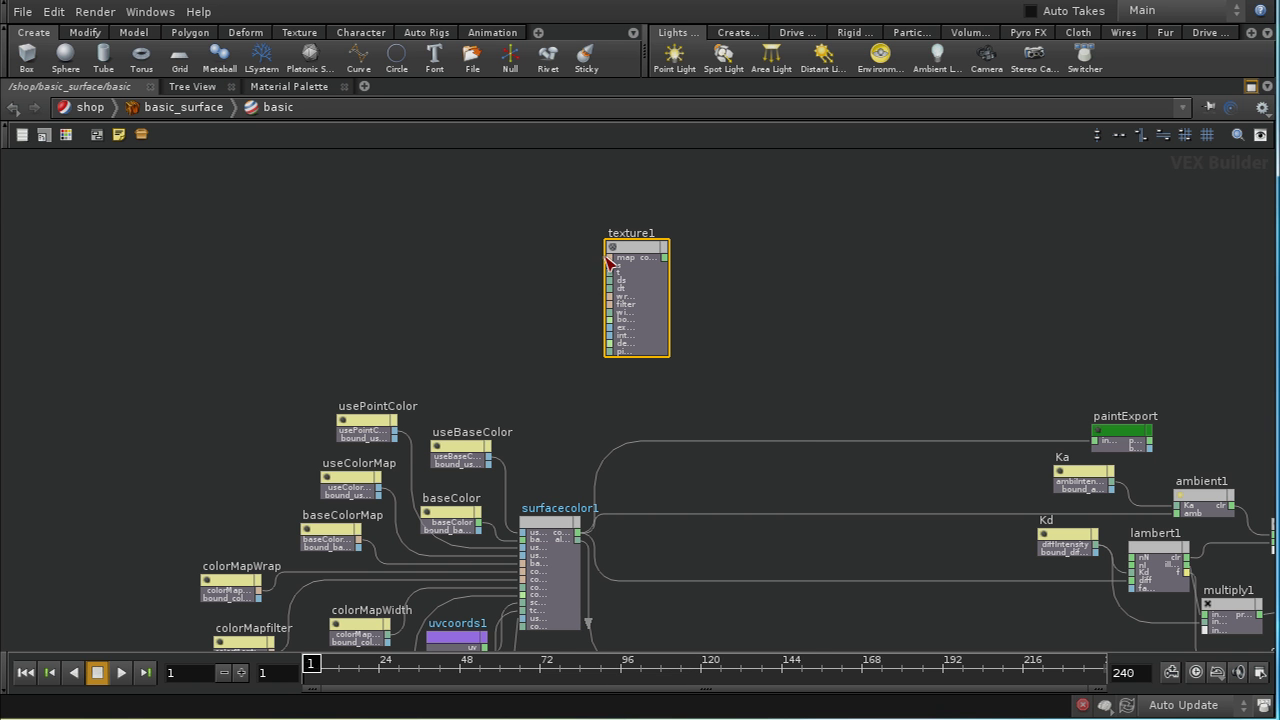
middle_click(615, 265)
left_click(619, 272)
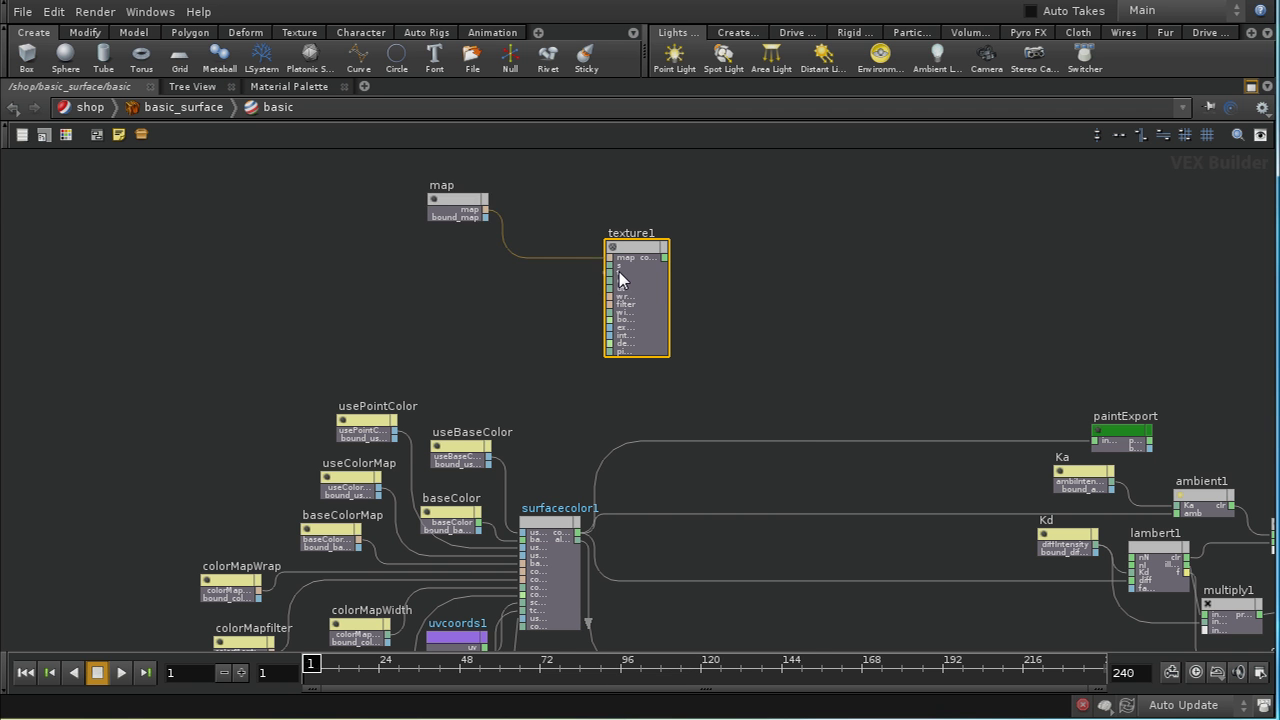
- Add a Shading Layer Parameter node, shadinglayer1, to the left of texture1
middle_click_drag(774, 329, 894, 374)
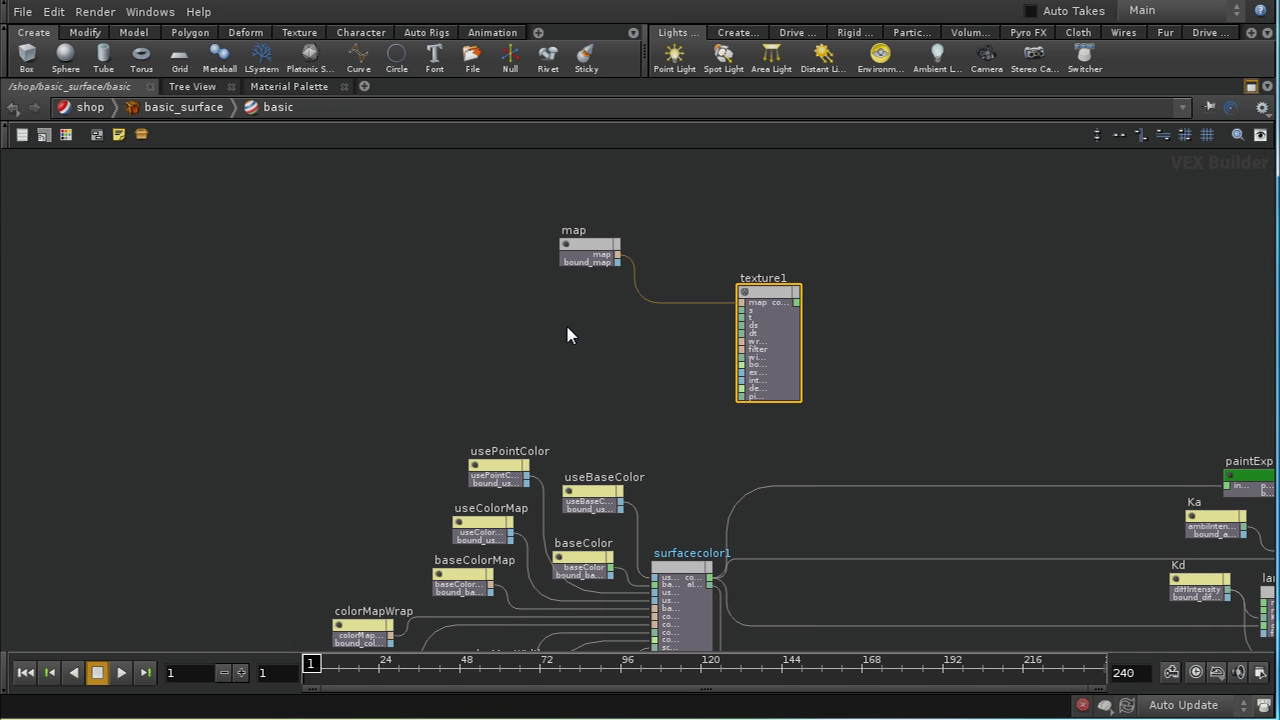
key("Tab")
type("sh")
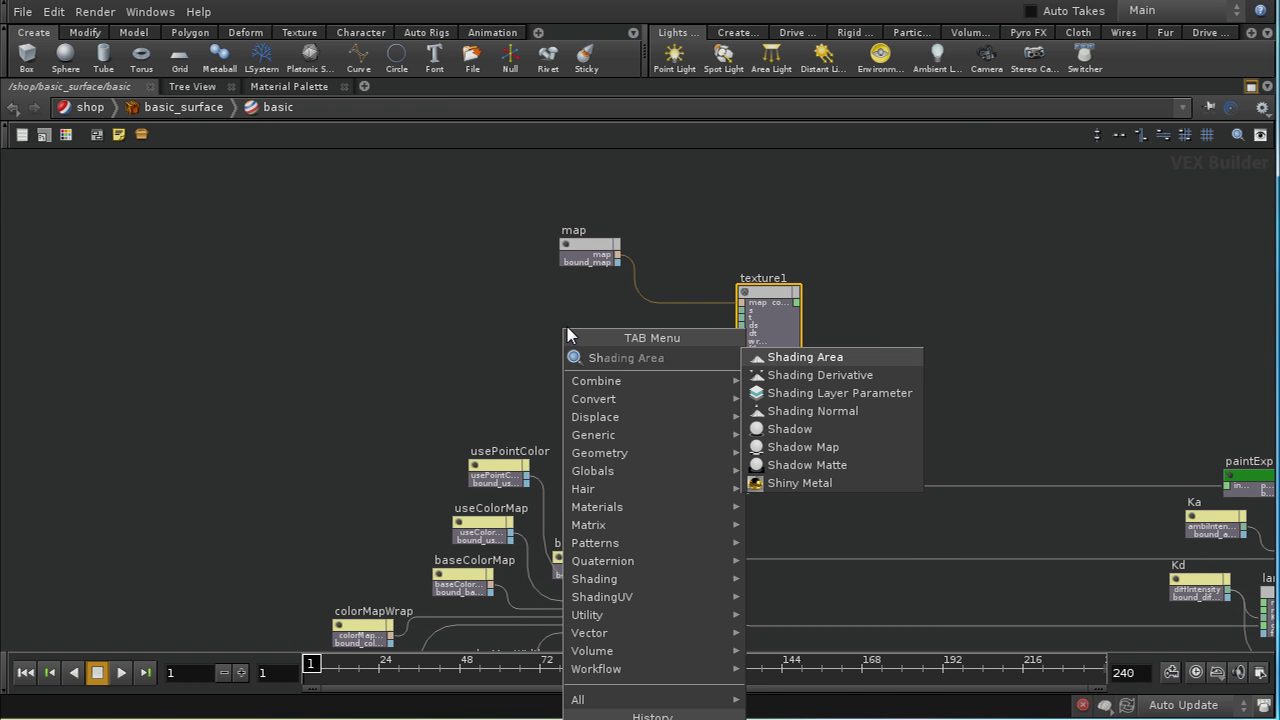
key("Down")
key("Down")
key("Return")
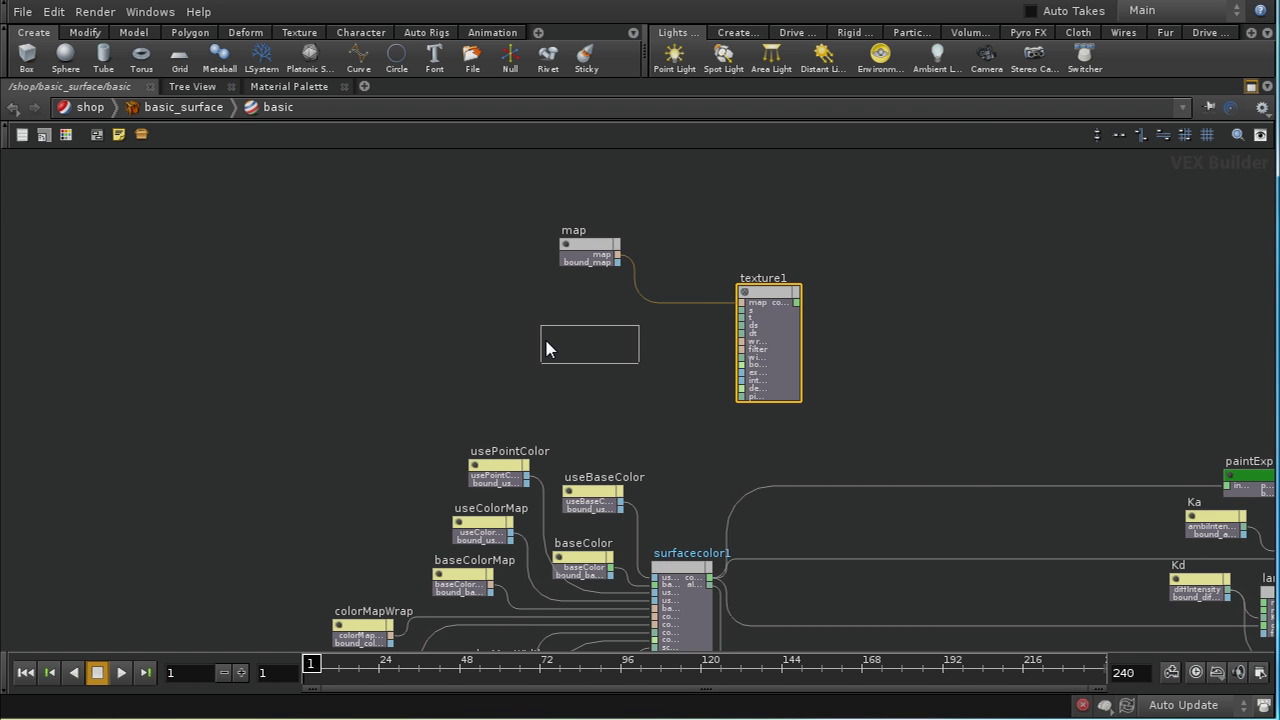
left_click(497, 326)
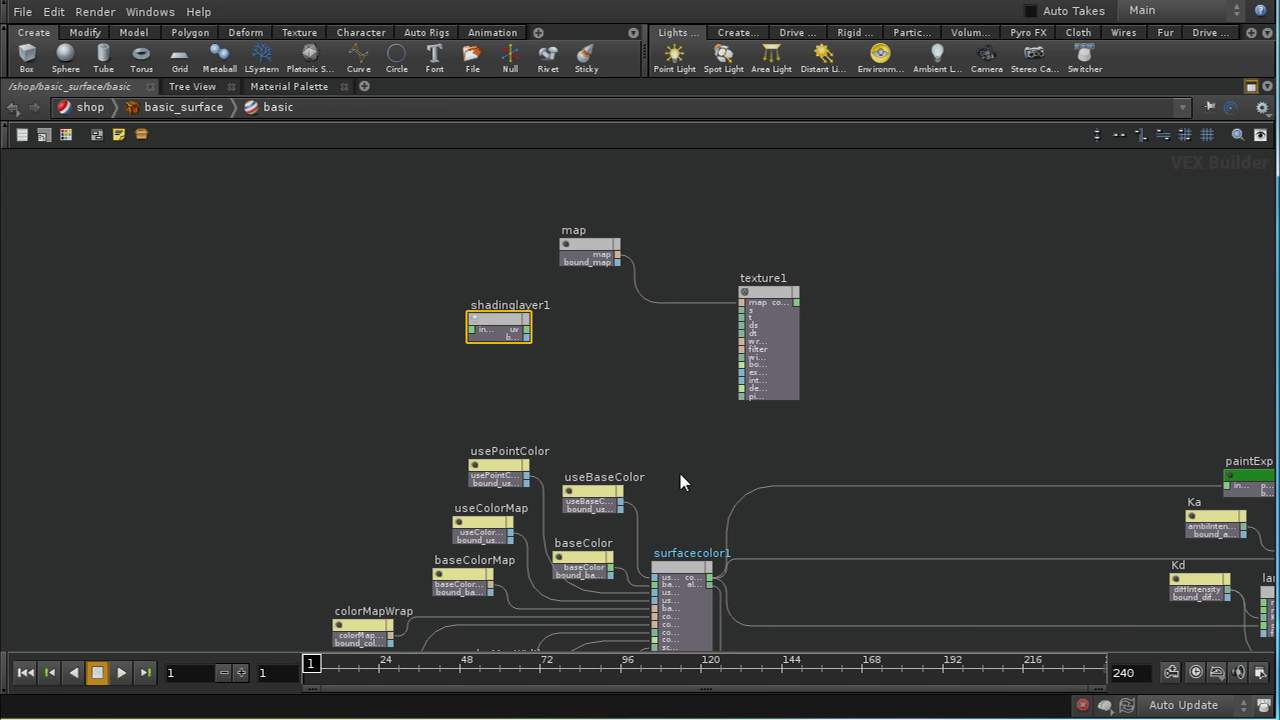
middle_click_drag(680, 480, 651, 246)
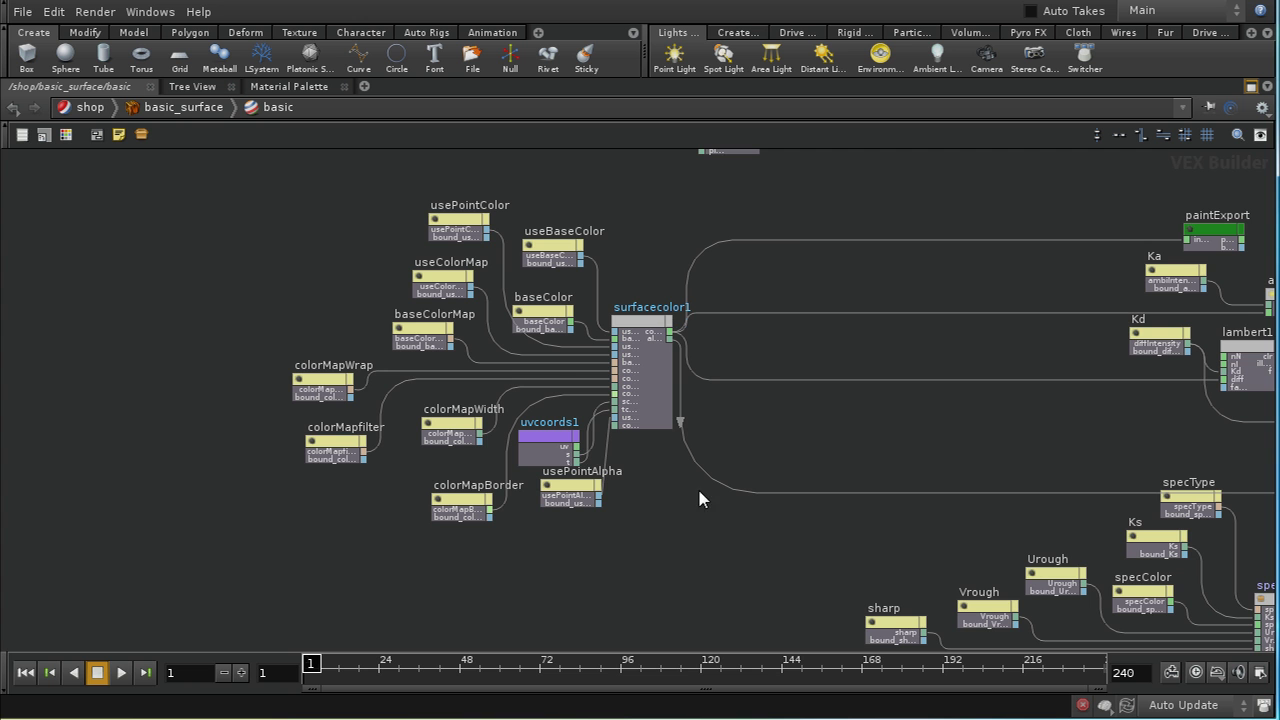
middle_click_drag(706, 429, 808, 520)
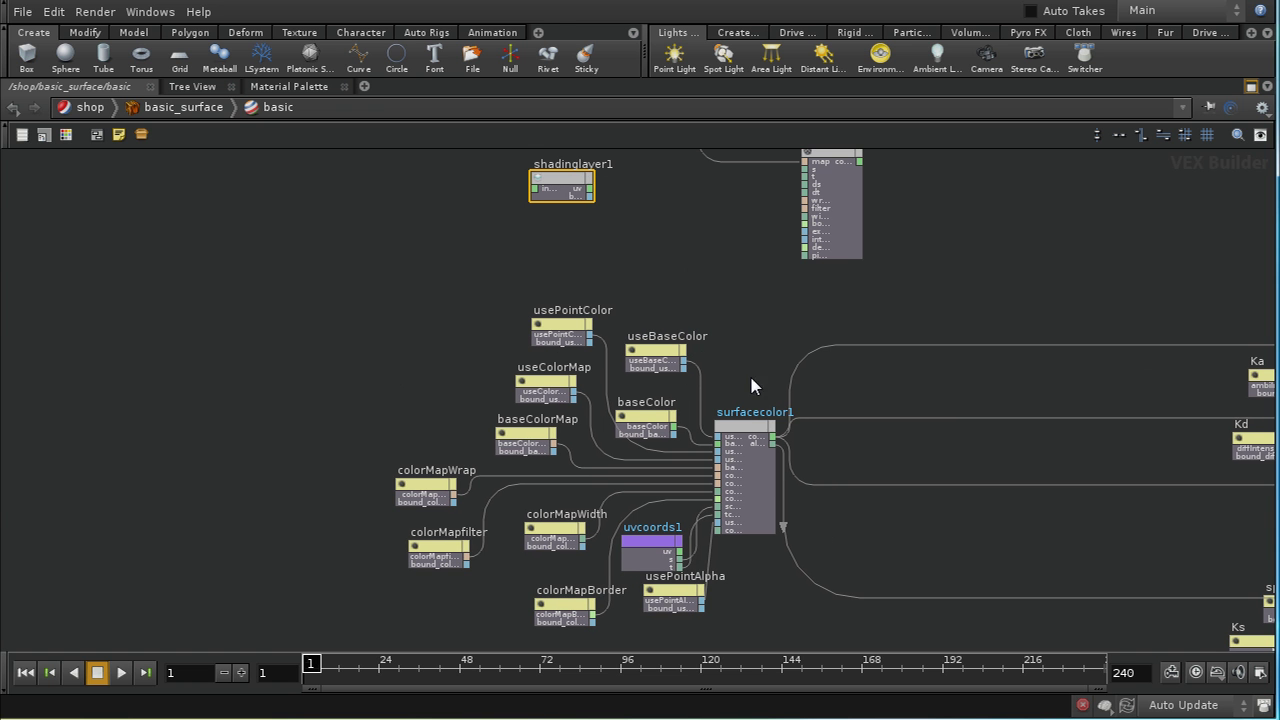
scroll(700, 365, "up", 3)
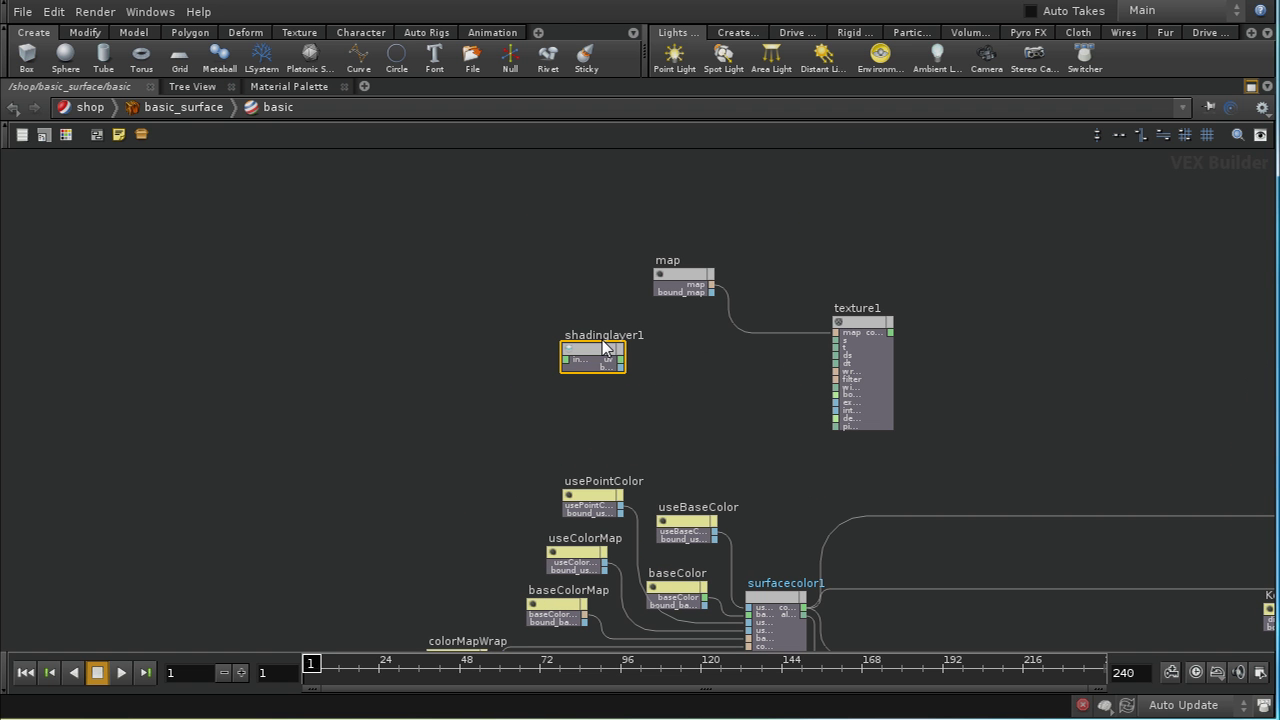
middle_click_drag(654, 394, 640, 417)
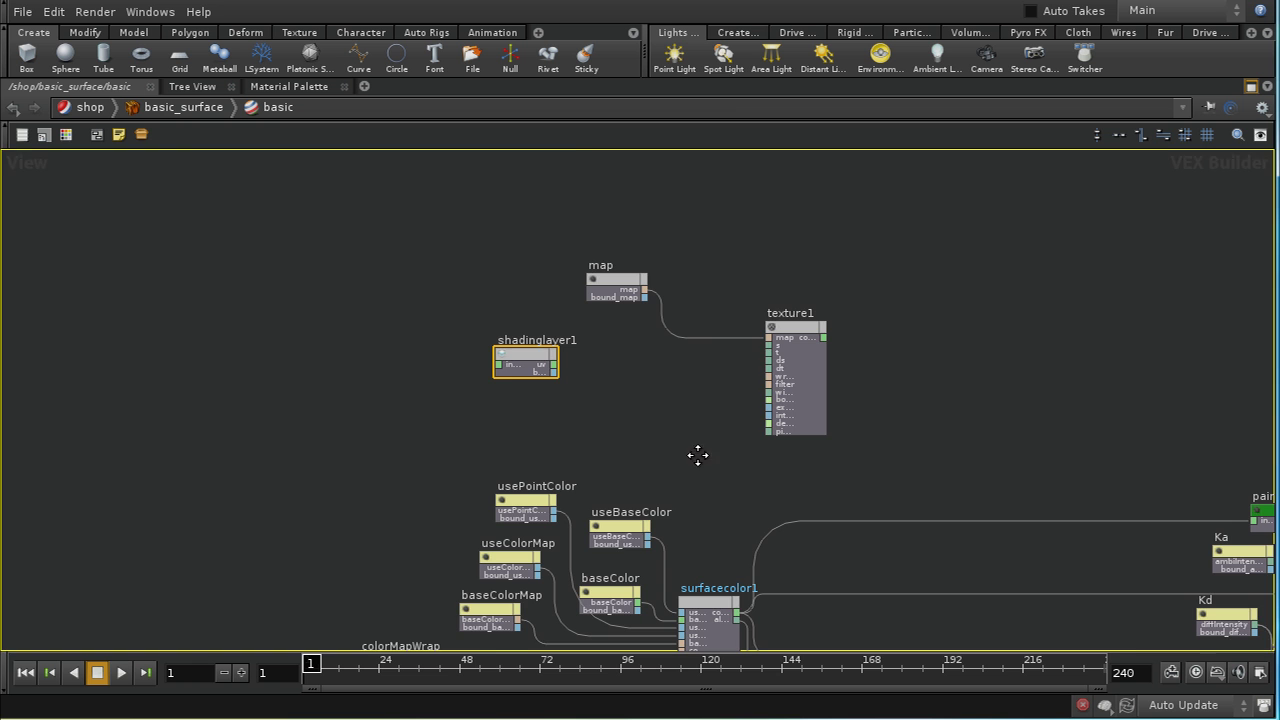
middle_click_drag(698, 455, 558, 421)
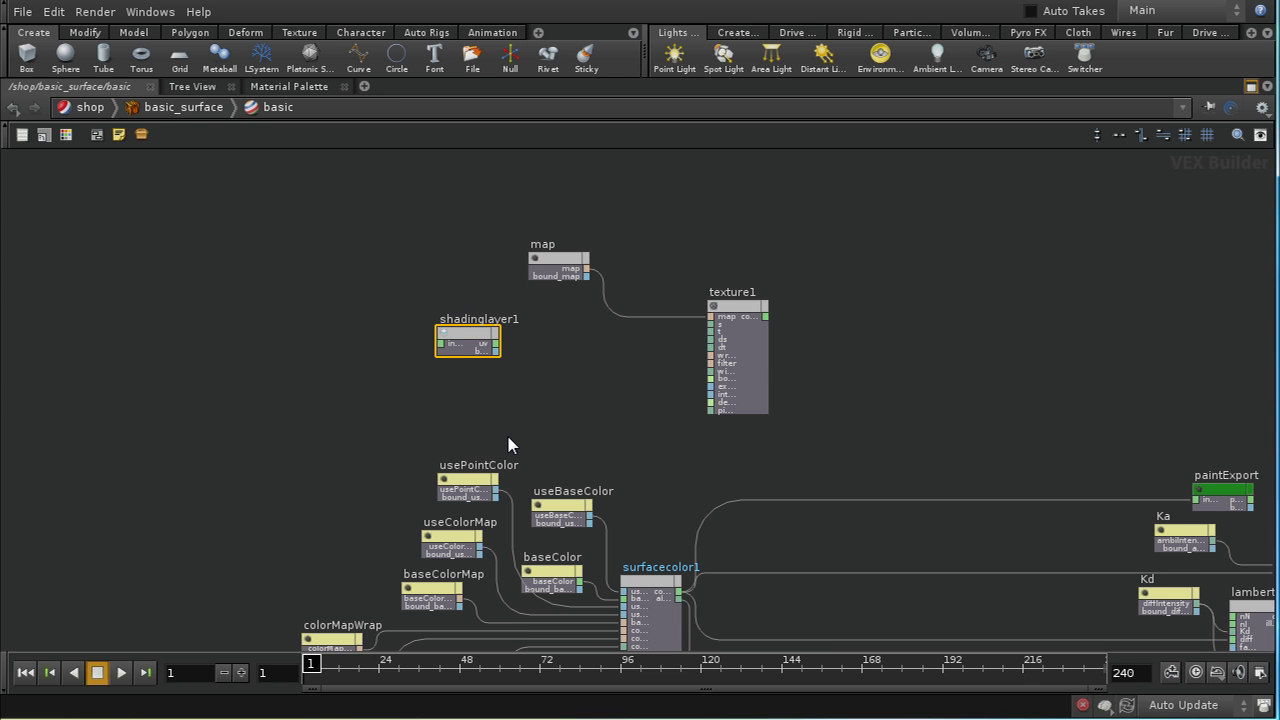
- Set shadinglayer1's Attribute Layer to 2, keeping Geometry Attribute on UV Coordinates
key("p")
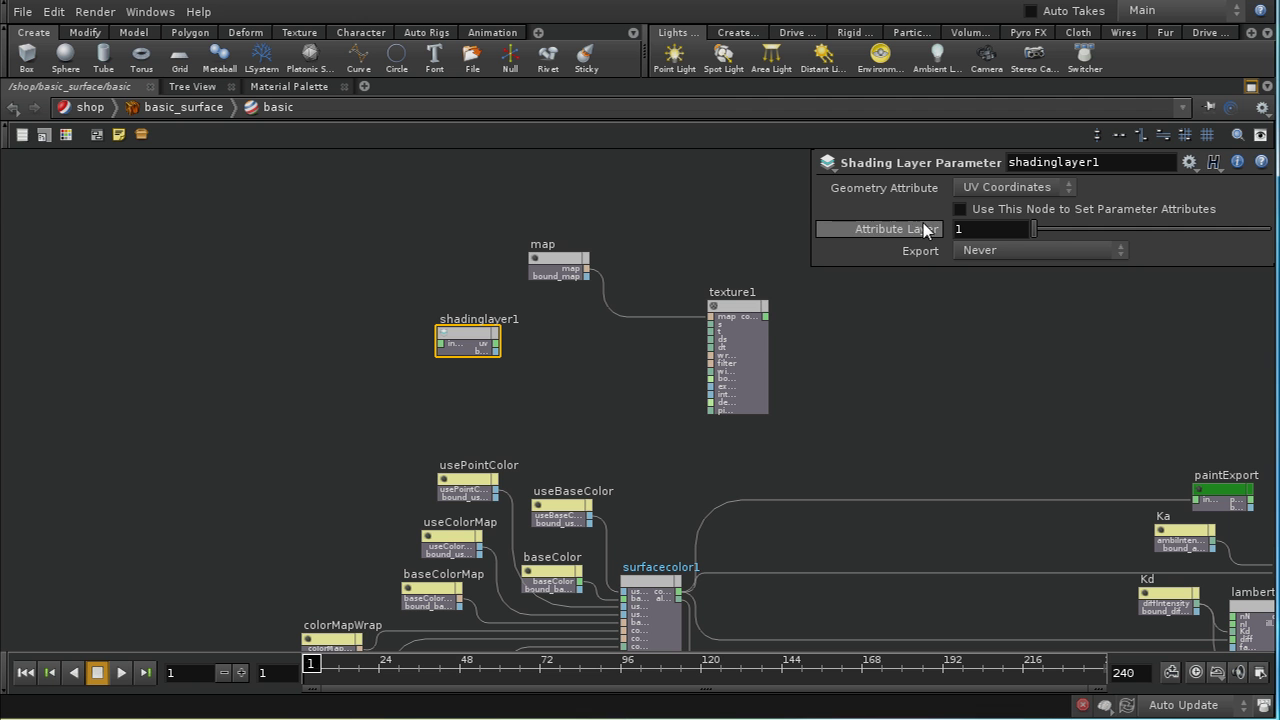
left_click_drag(1033, 229, 1050, 240)
left_click(1006, 190)
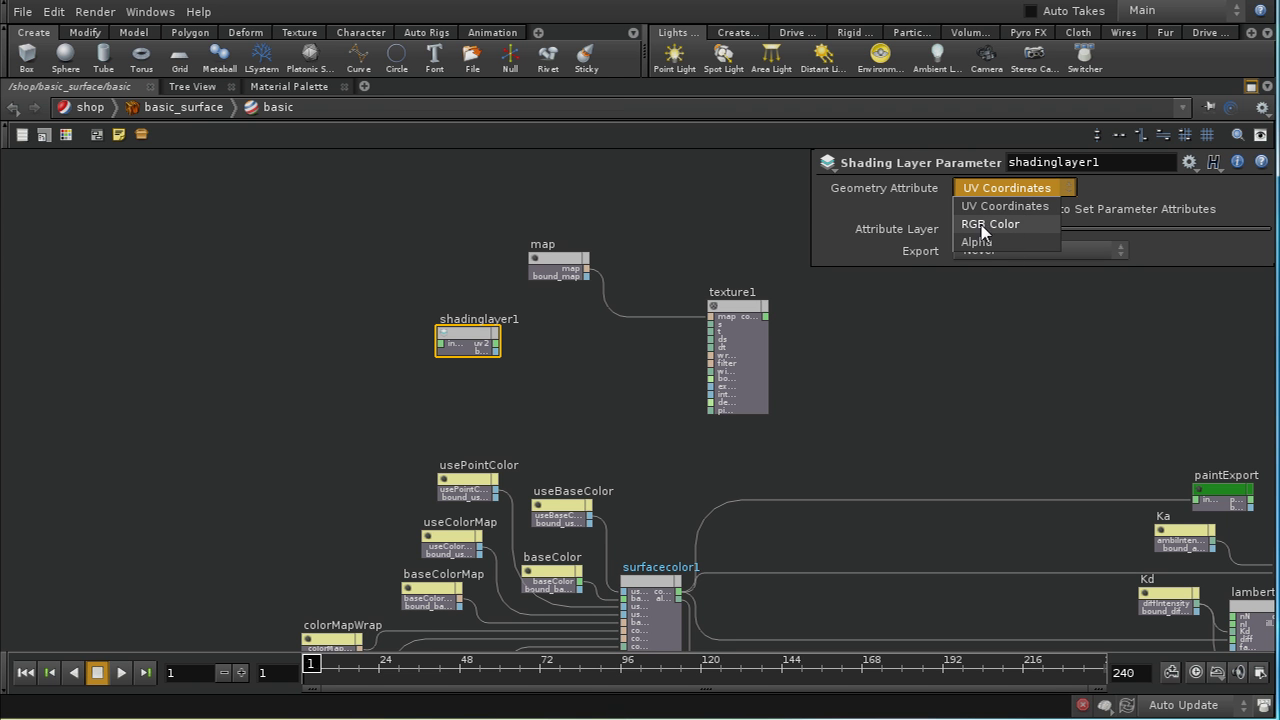
left_click(987, 208)
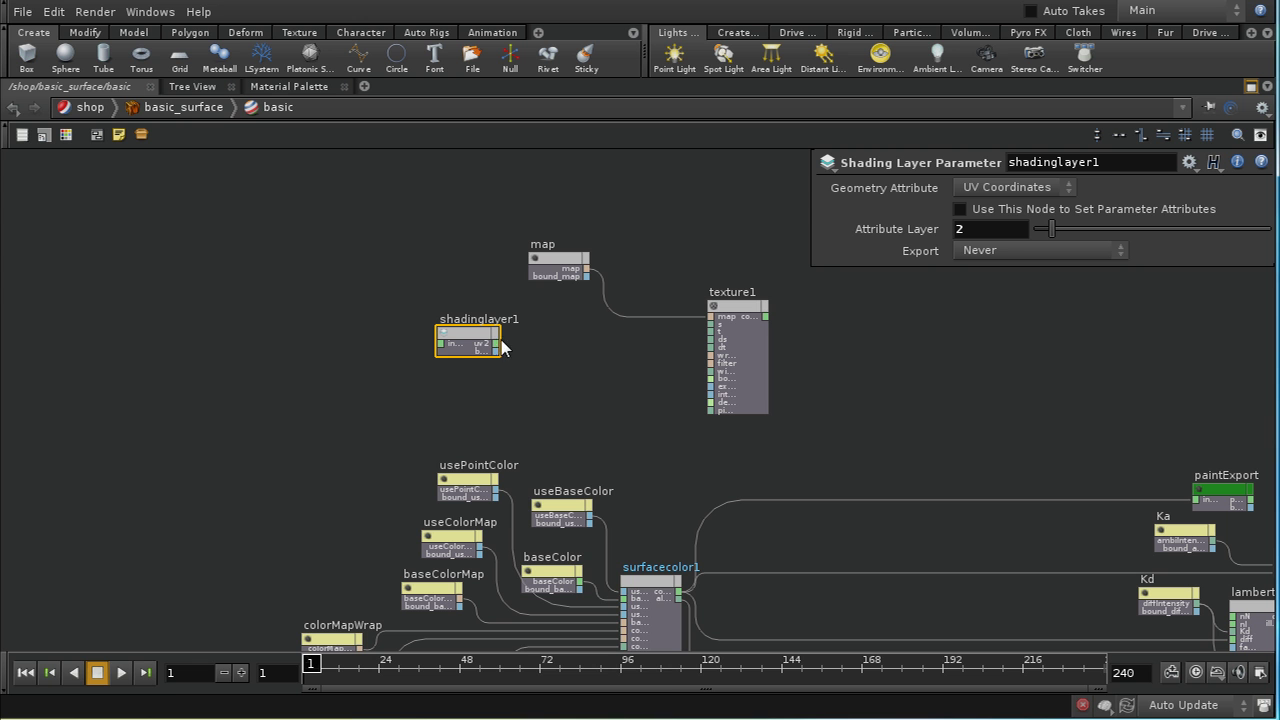
- Add a Vector To Float node after shadinglayer1, wiring fval1 and fval2 into texture1's s and t
key("Tab")
type("ve")
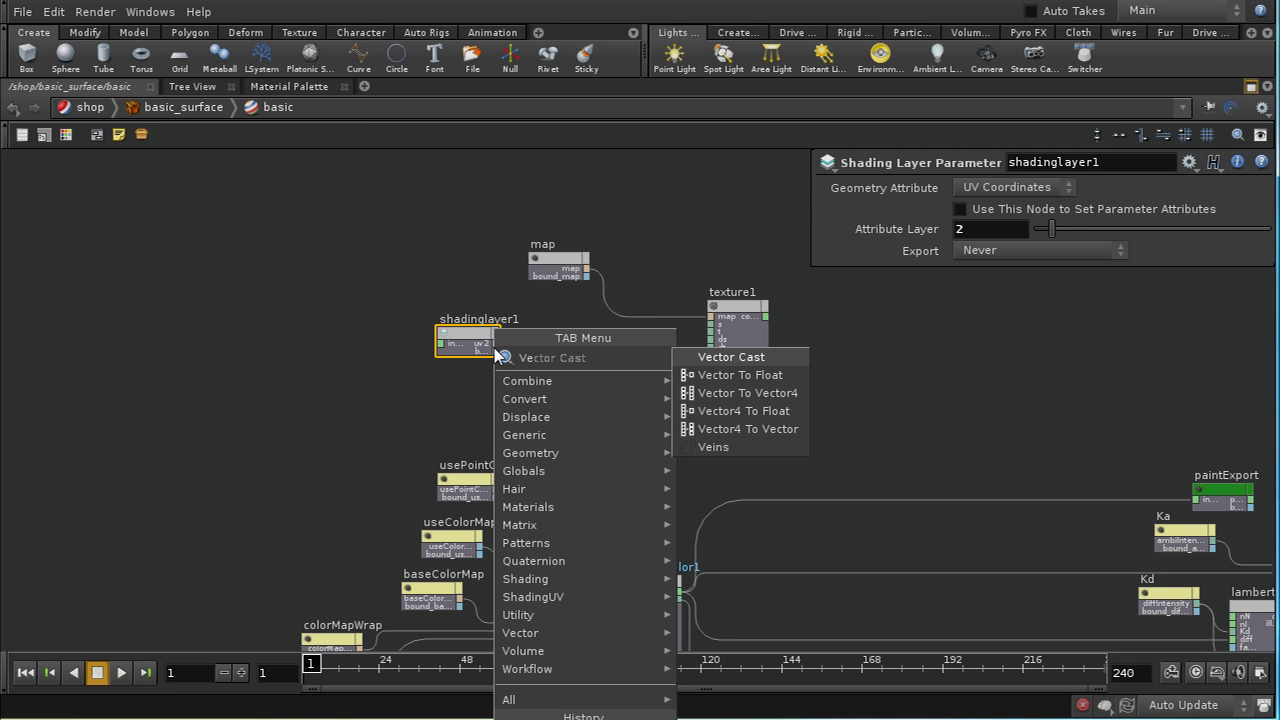
left_click(740, 375)
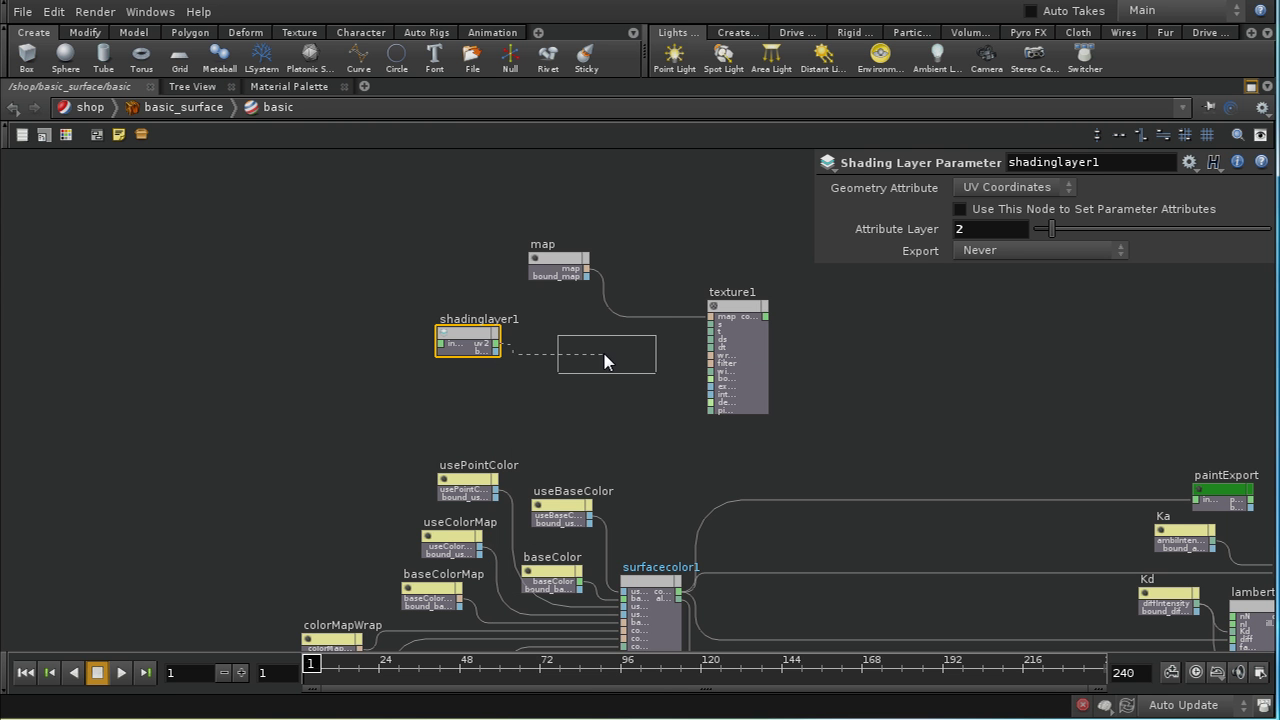
left_click(638, 358)
left_click_drag(632, 358, 714, 323)
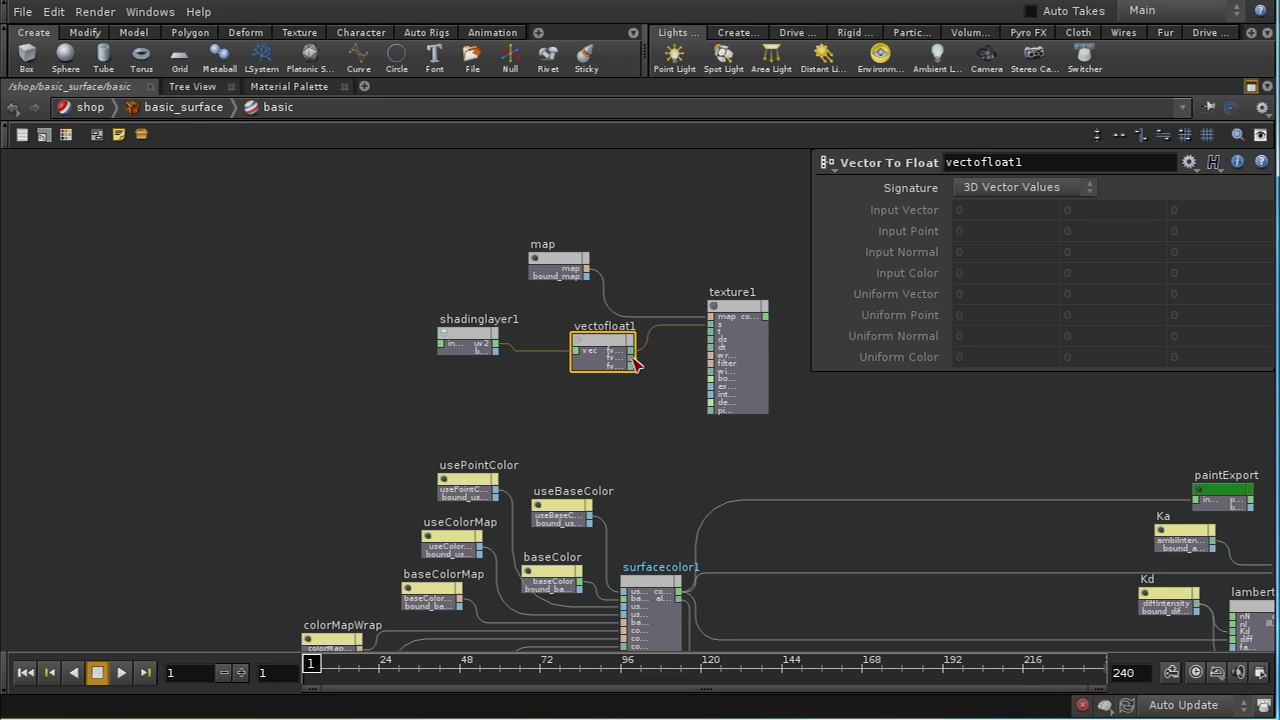
left_click_drag(633, 357, 716, 337)
left_click(734, 316)
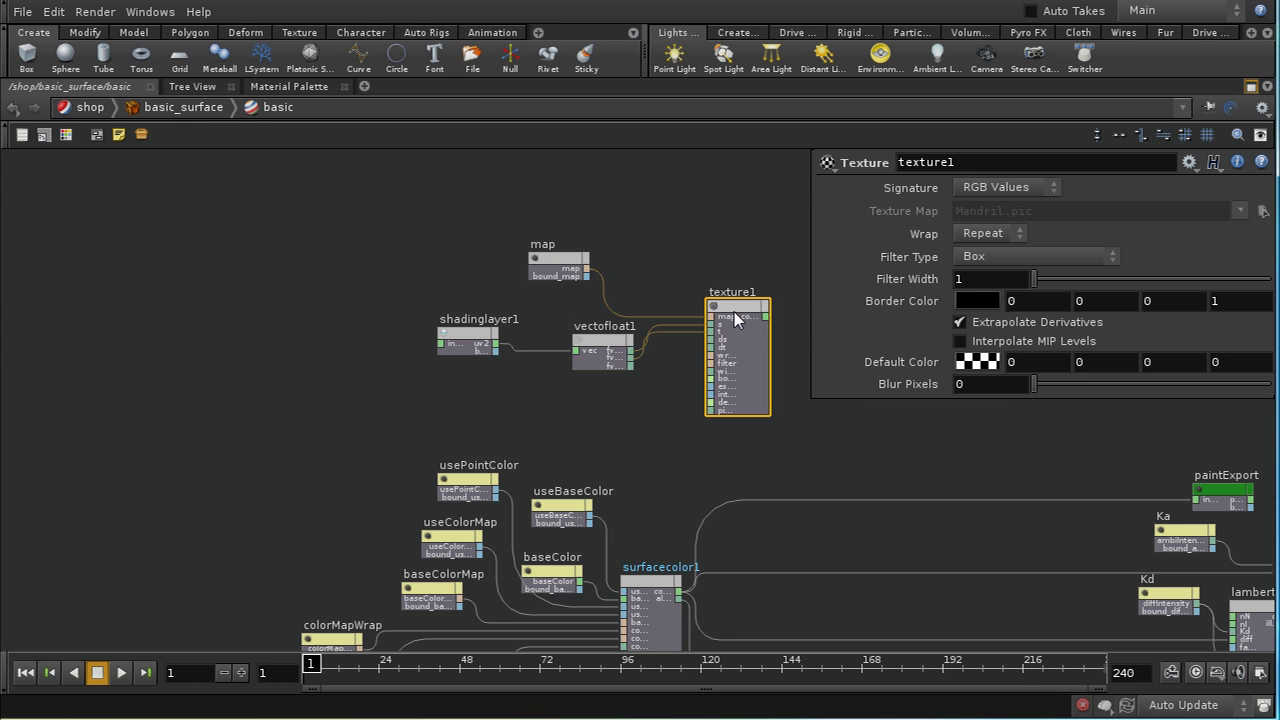
- Set texture1 to RGBA Values with a transparent border colour and Decal wrap
key("p")
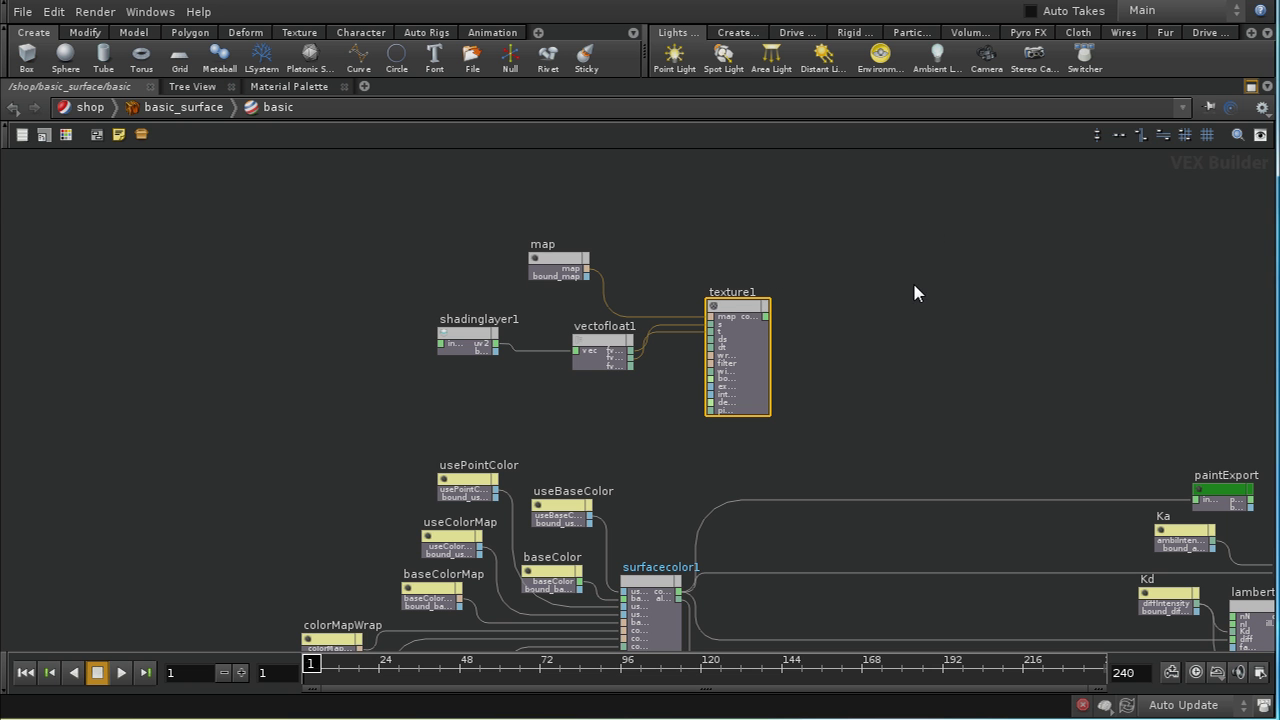
key("p")
left_click(995, 188)
left_click(999, 224)
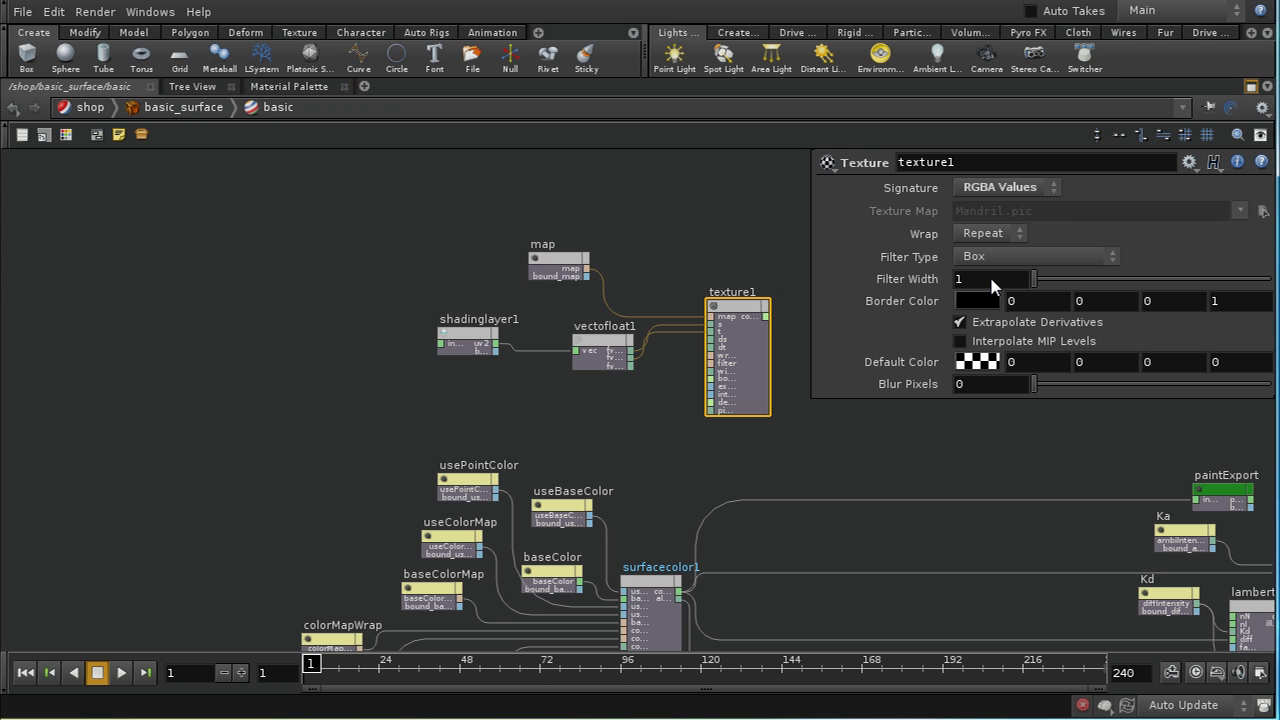
left_click(975, 300)
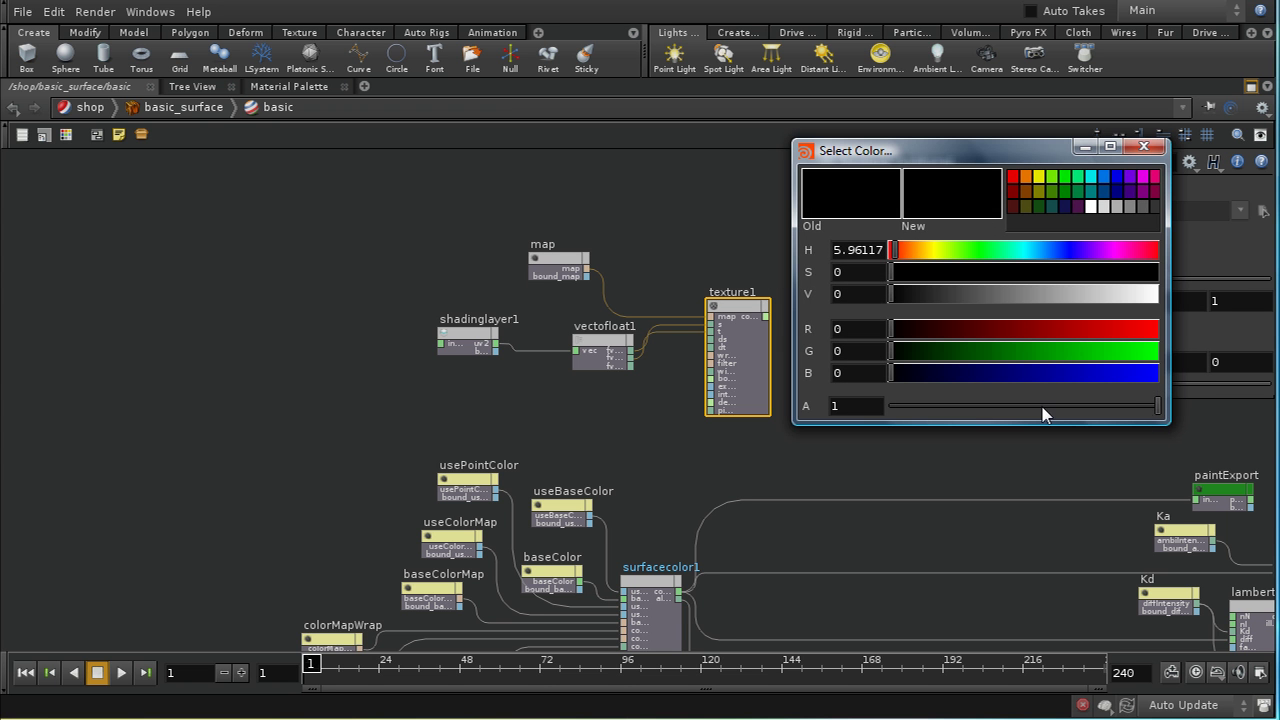
left_click_drag(1157, 418, 771, 406)
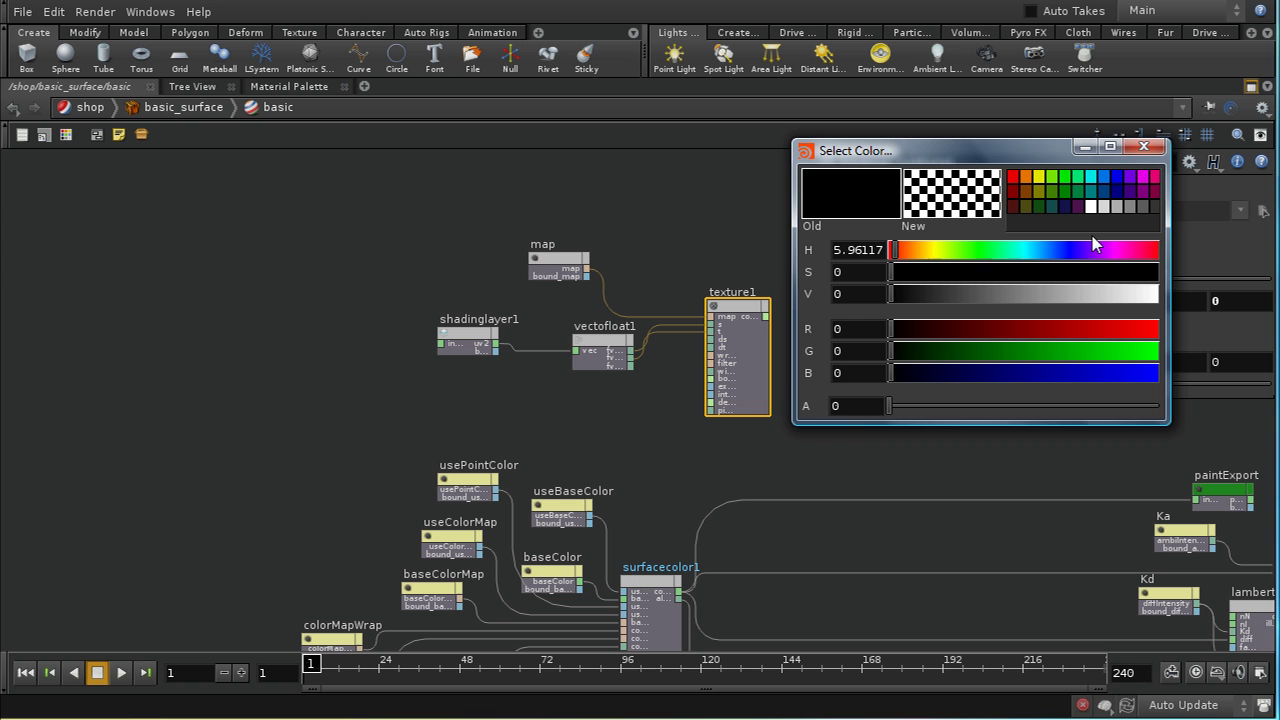
left_click(1143, 147)
left_click(985, 233)
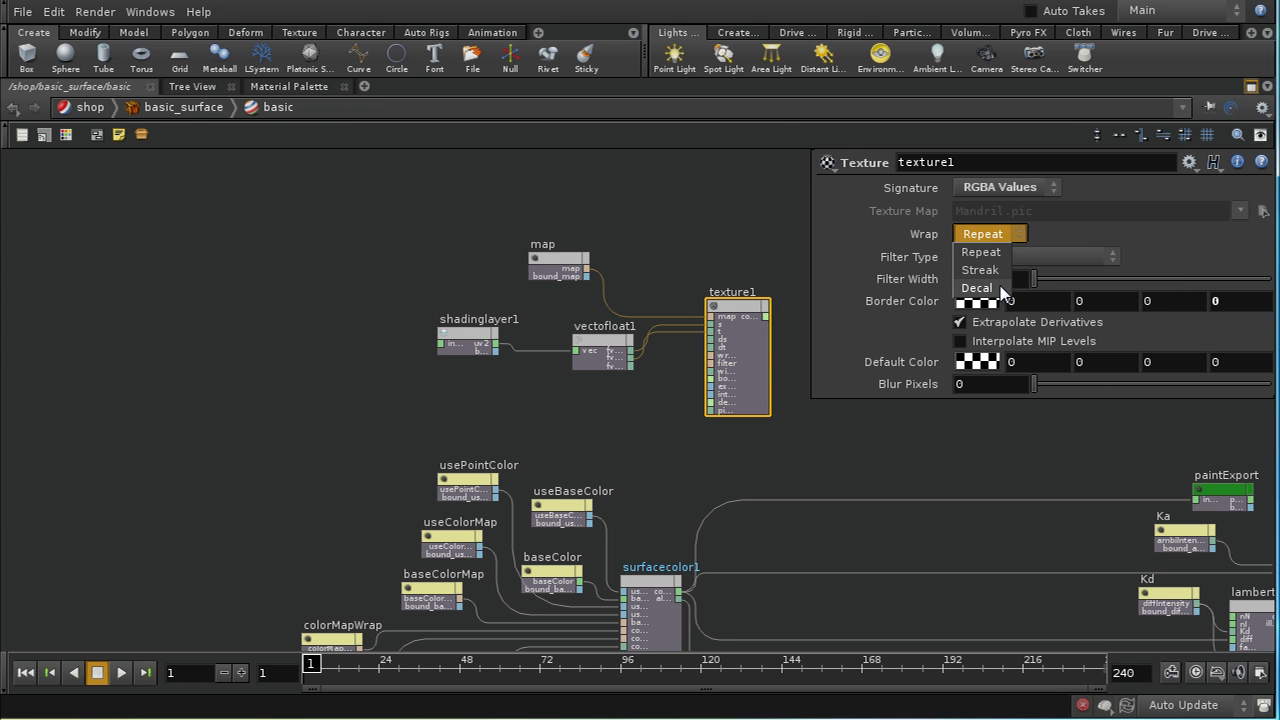
left_click(991, 283)
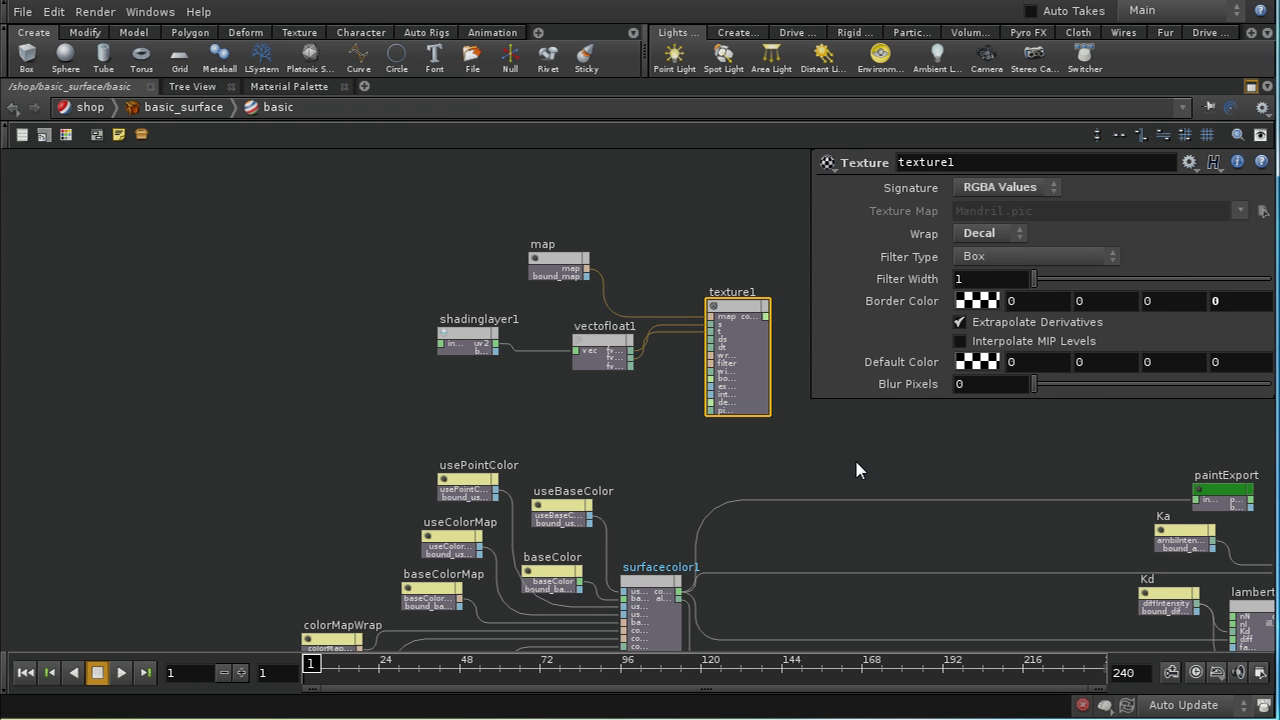
middle_click_drag(811, 470, 611, 480)
- Add a Composite node, composite1, to the right of texture1
key("Tab")
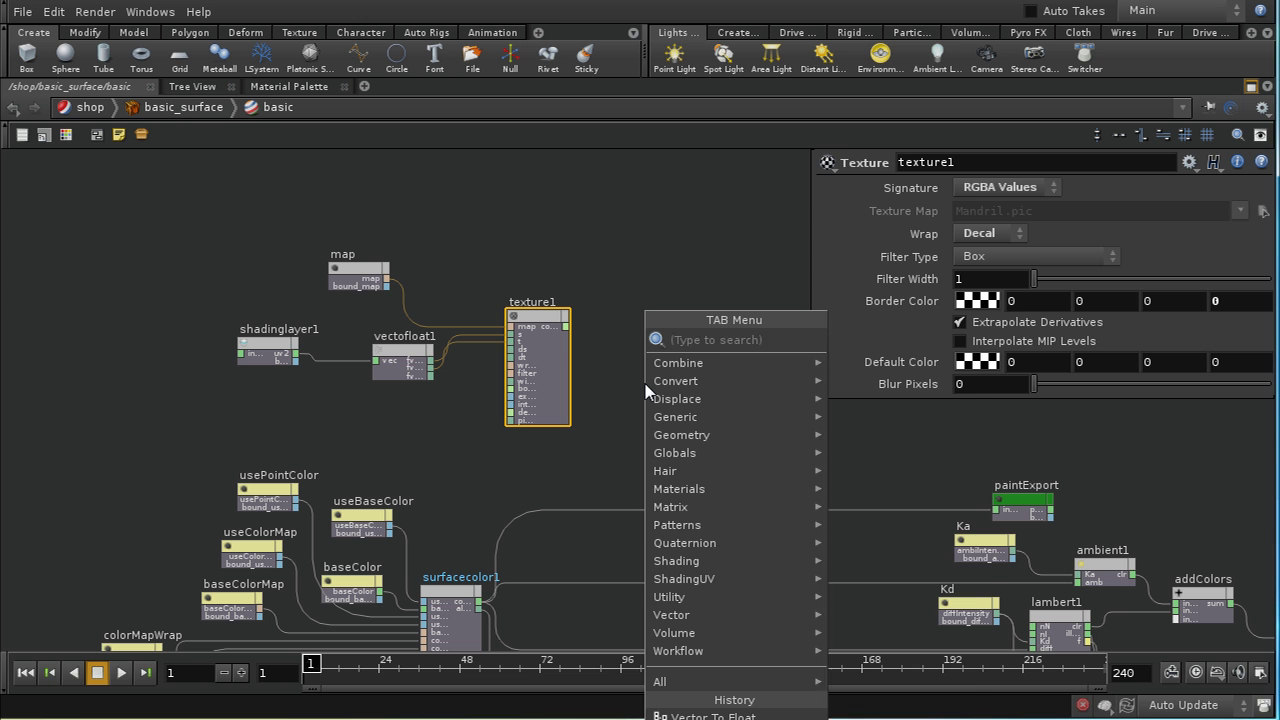
type("co")
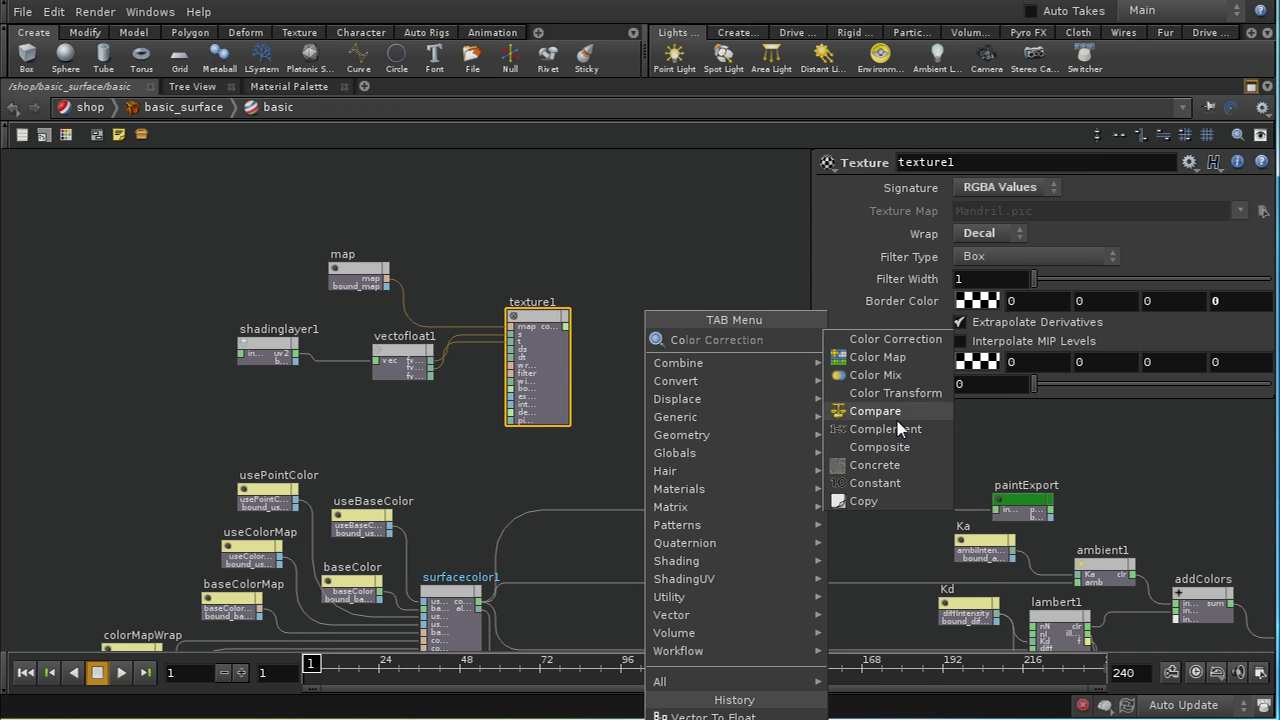
left_click(899, 446)
left_click(679, 350)
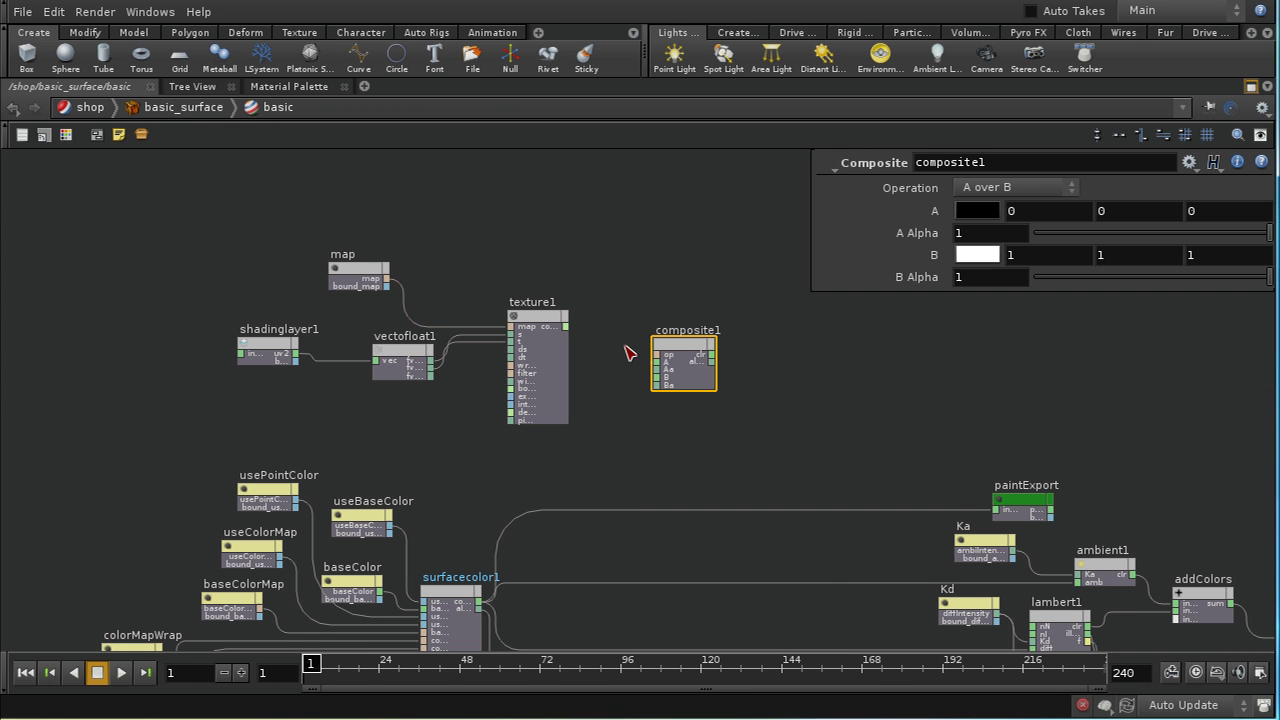
- Insert a Vector4 To Vector node after texture1, wiring vec into composite1's A and fval4 into Aa
left_click(567, 326)
left_click(617, 362)
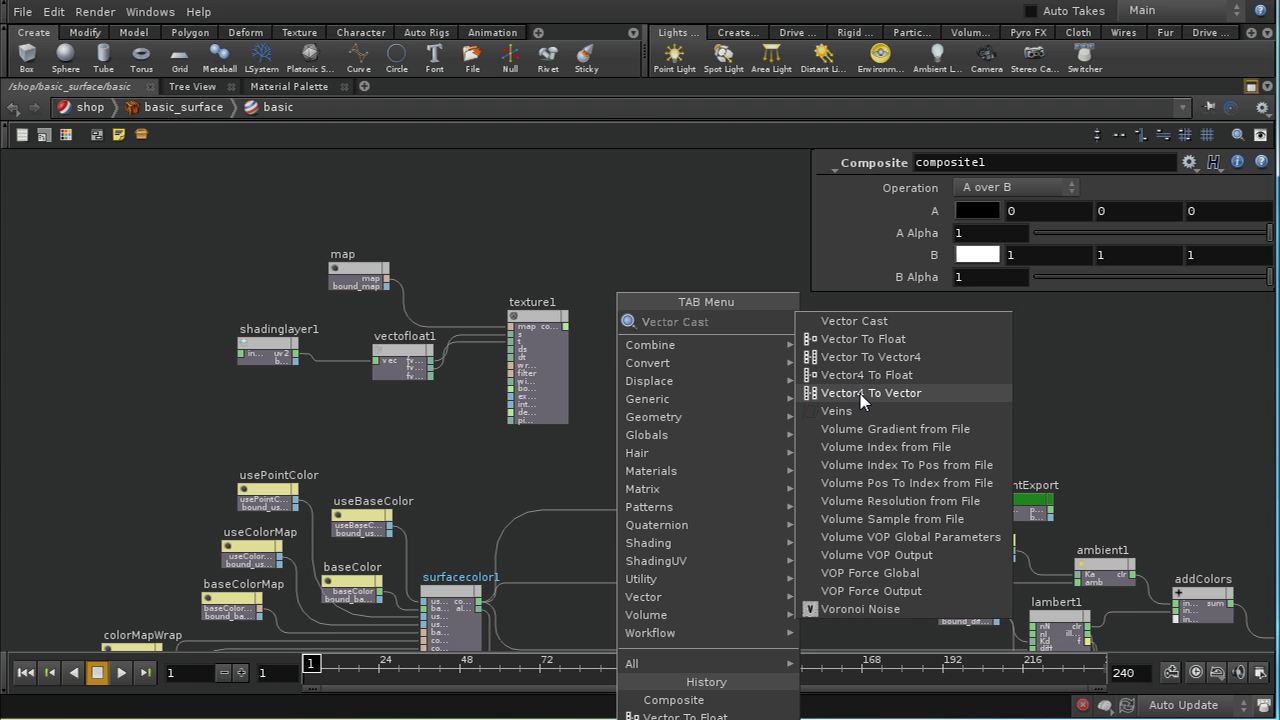
left_click(860, 392)
left_click(620, 355)
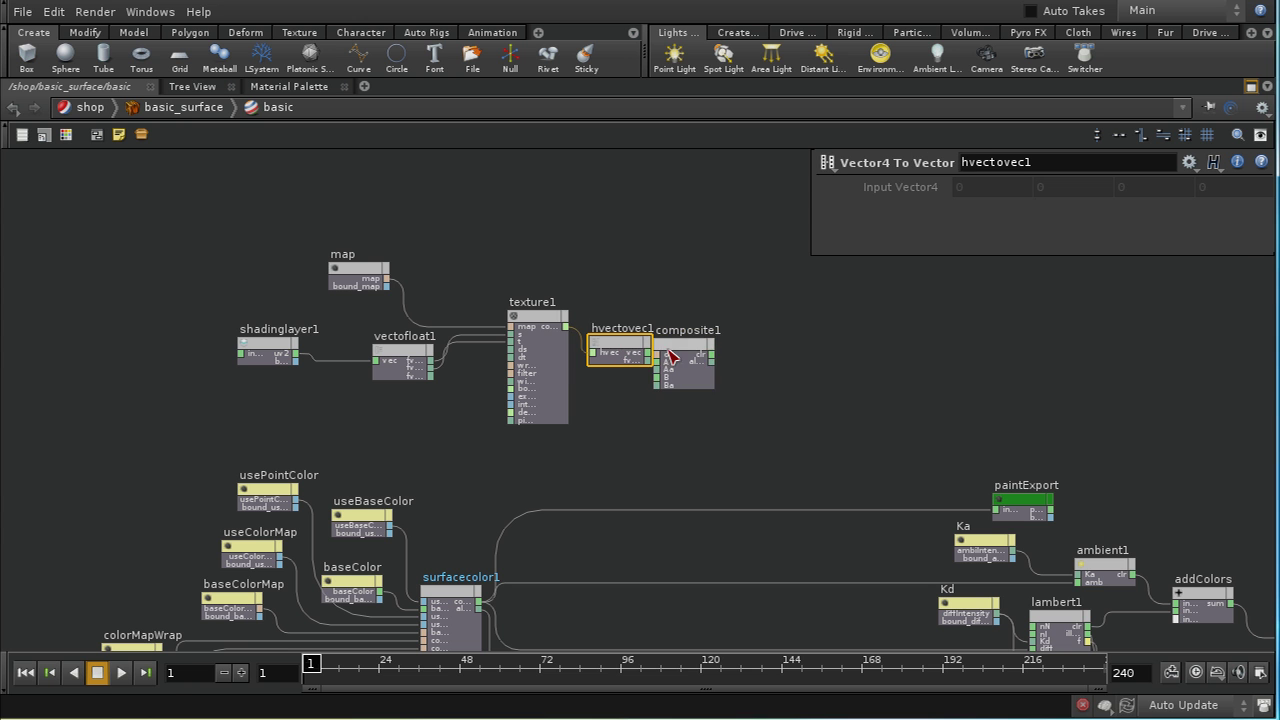
left_click_drag(670, 350, 737, 351)
left_click_drag(625, 352, 725, 369)
scroll(838, 385, "up", 5)
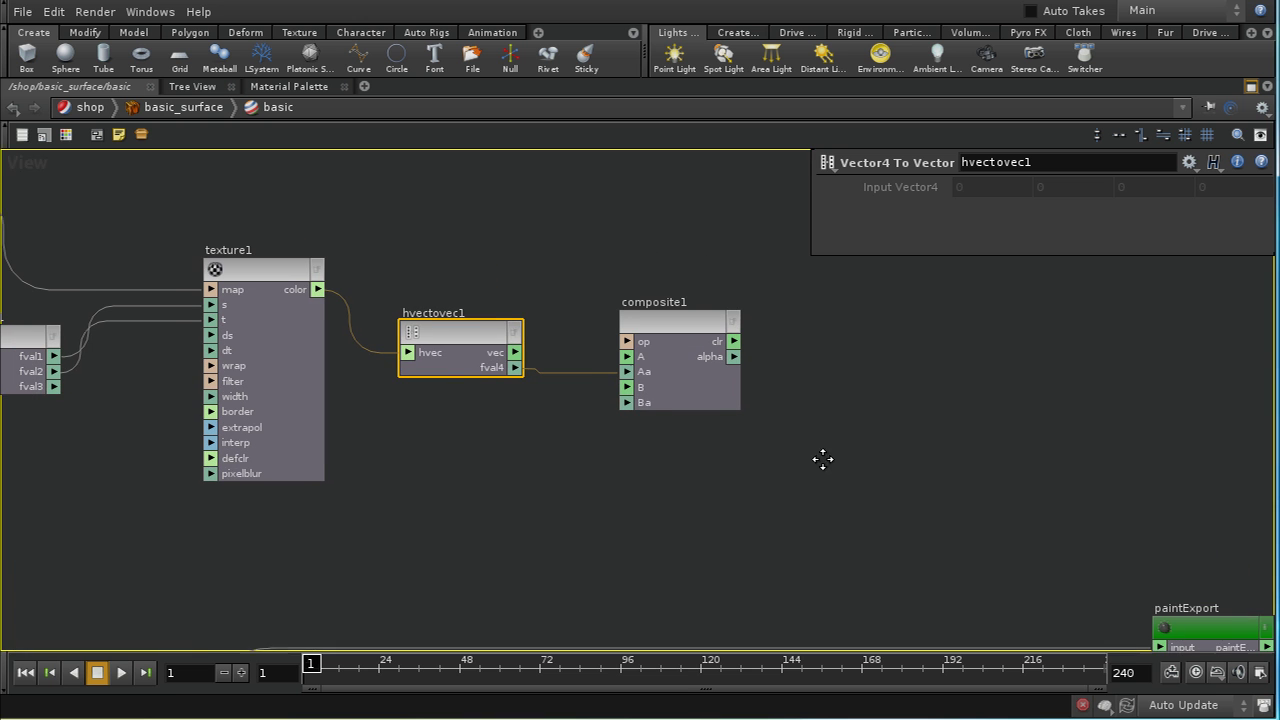
left_click_drag(521, 357, 630, 362)
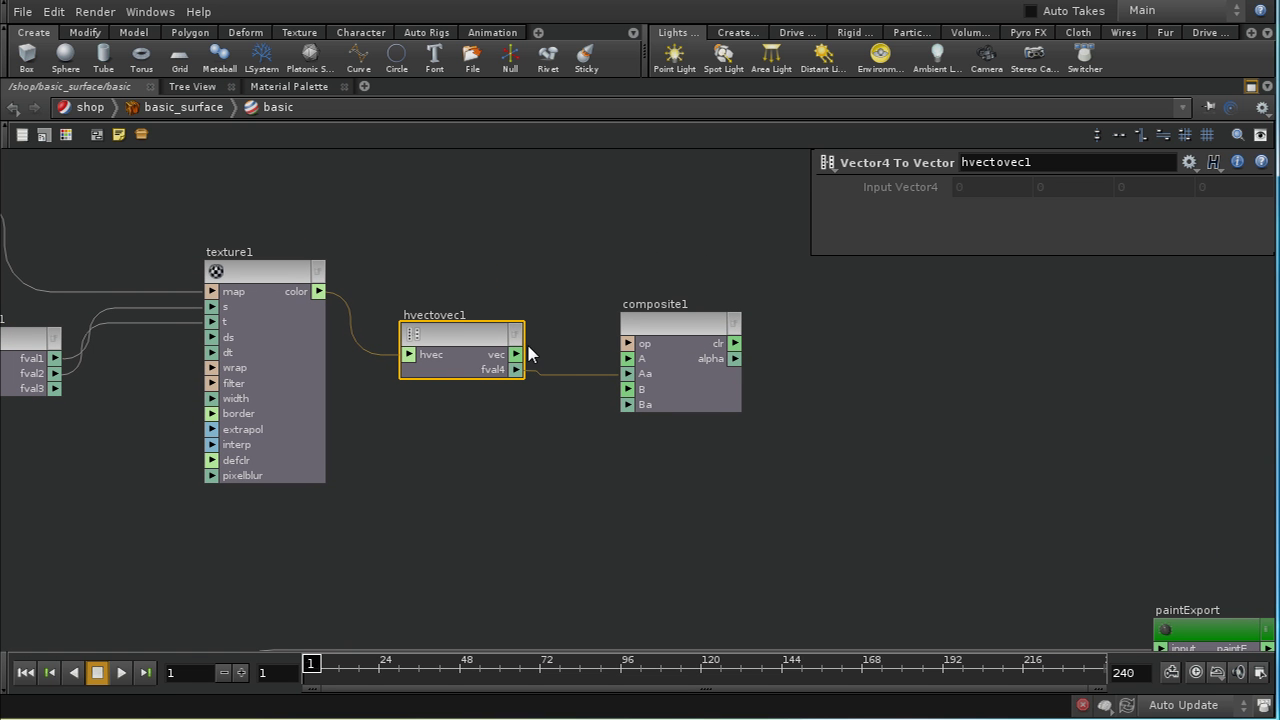
left_click(627, 358)
left_click(662, 329)
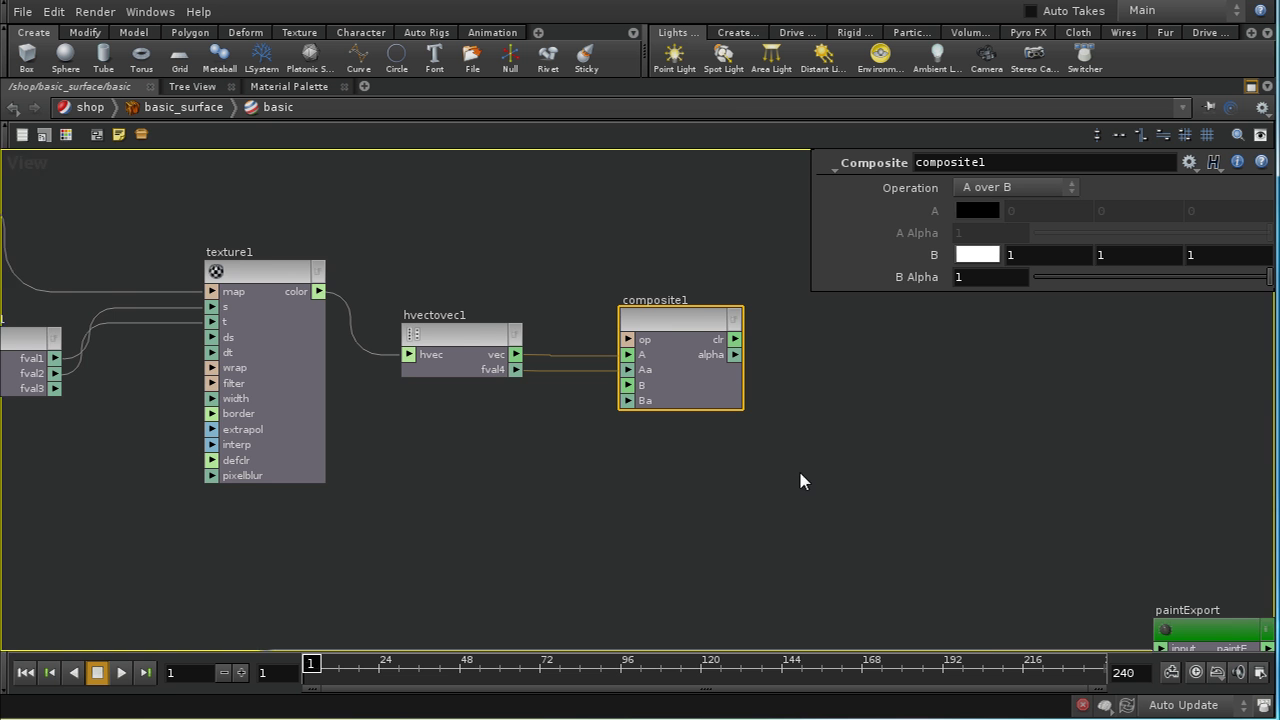
scroll(697, 426, "down", 8)
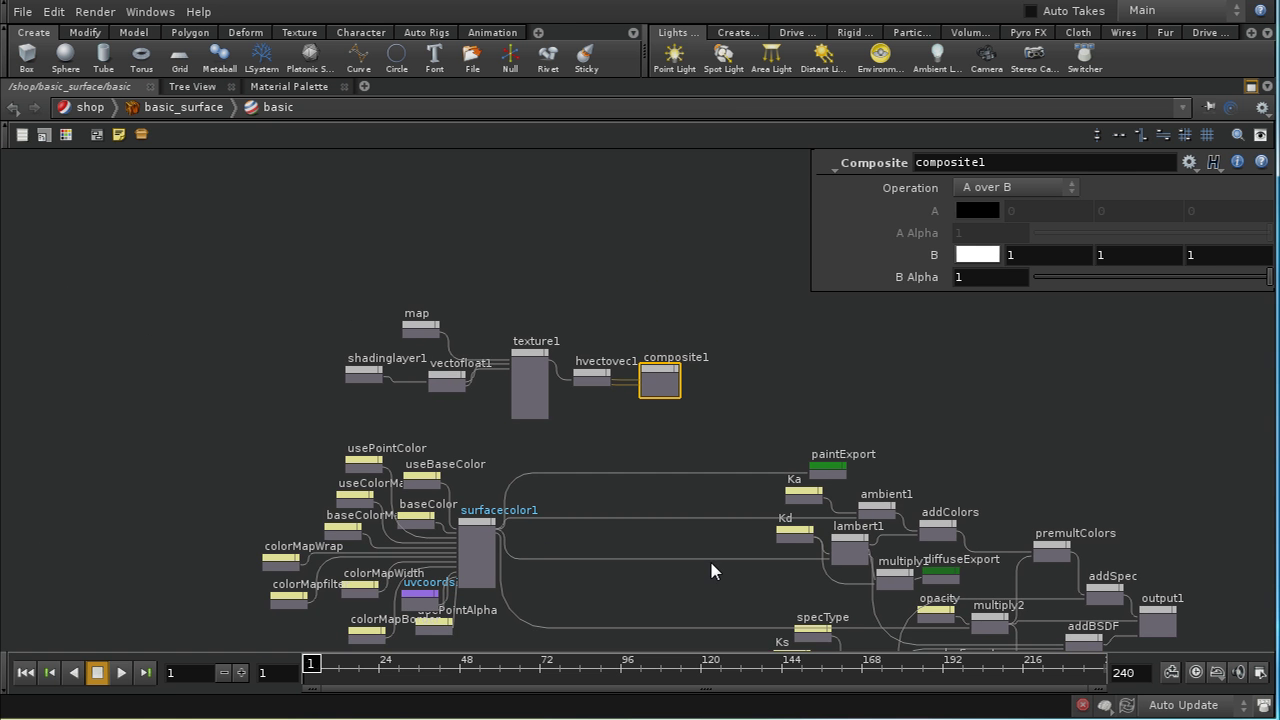
- Route composite1's colour into paintExport, ambient1's amb input and lambert1's diff input
scroll(709, 523, "up", 3)
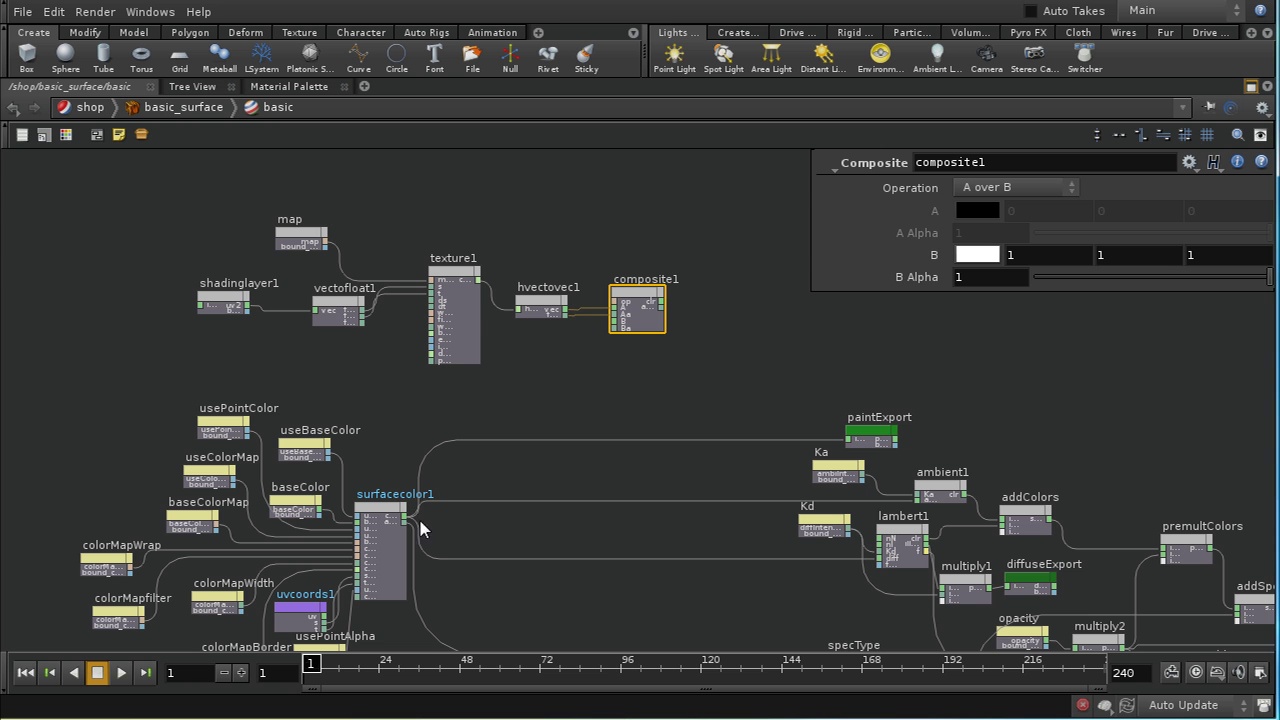
scroll(542, 558, "up", 2)
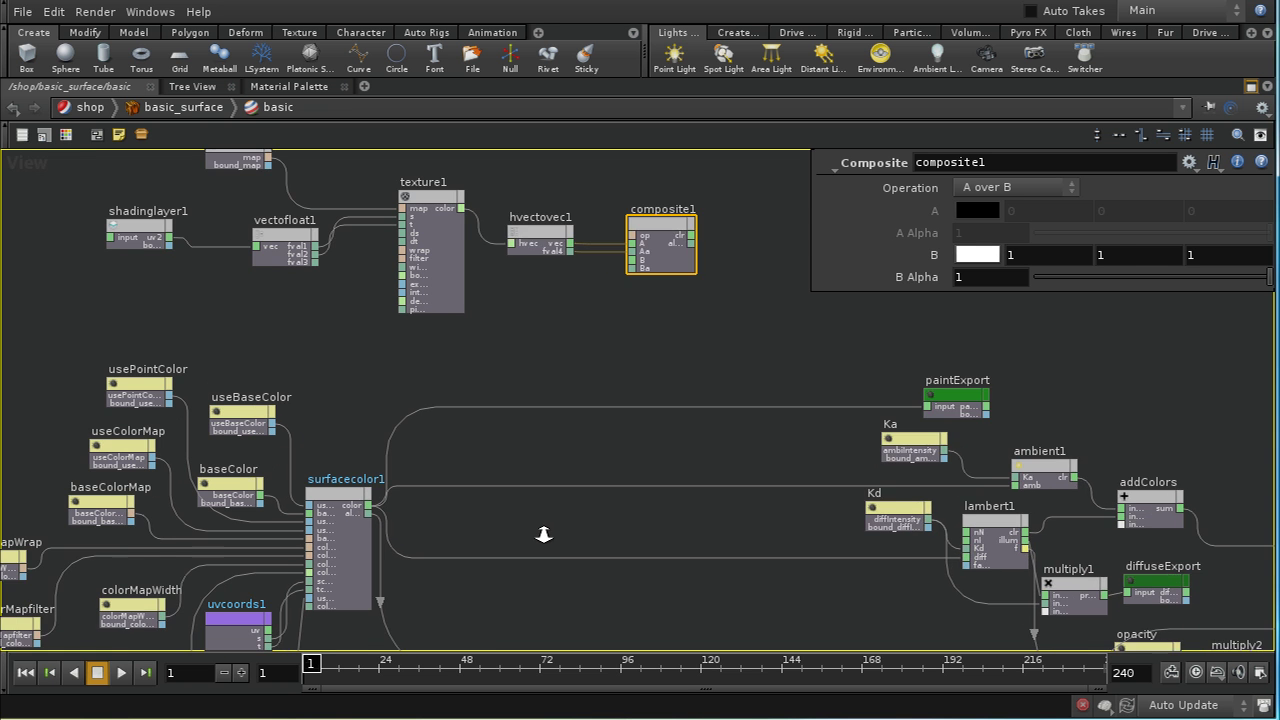
middle_click_drag(727, 570, 660, 560)
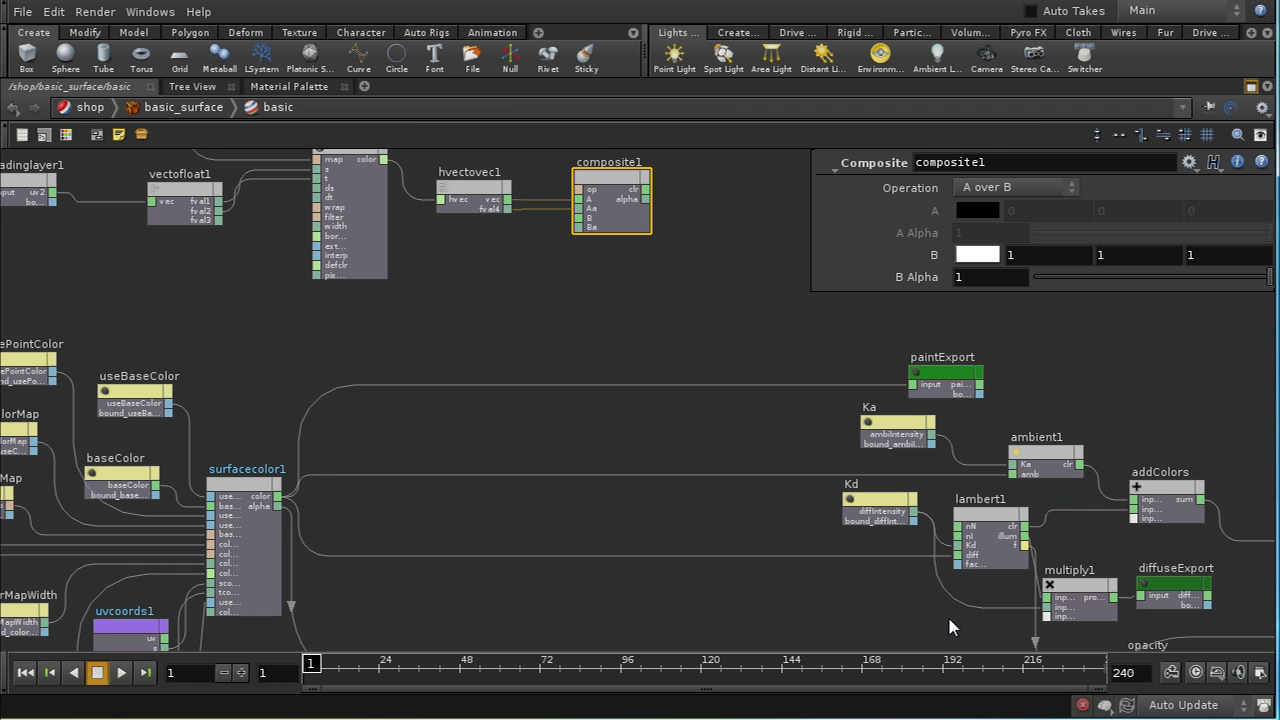
middle_click_drag(677, 617, 623, 611)
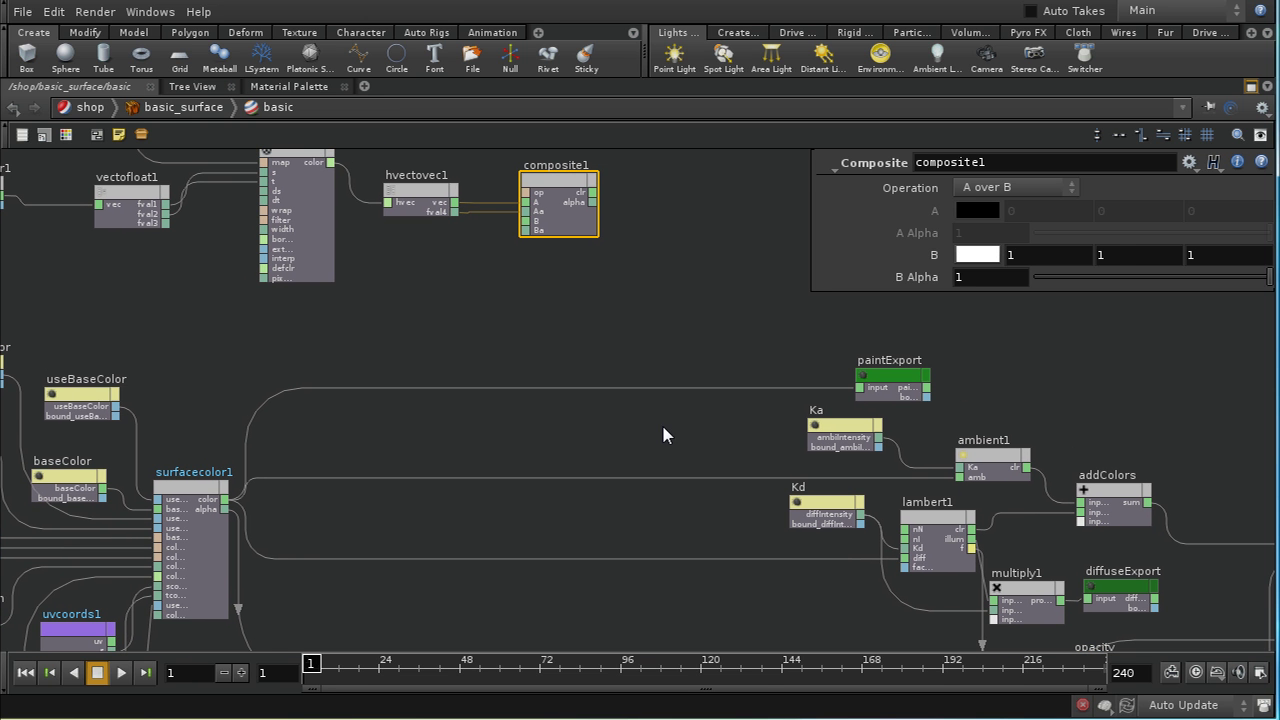
left_click(599, 194)
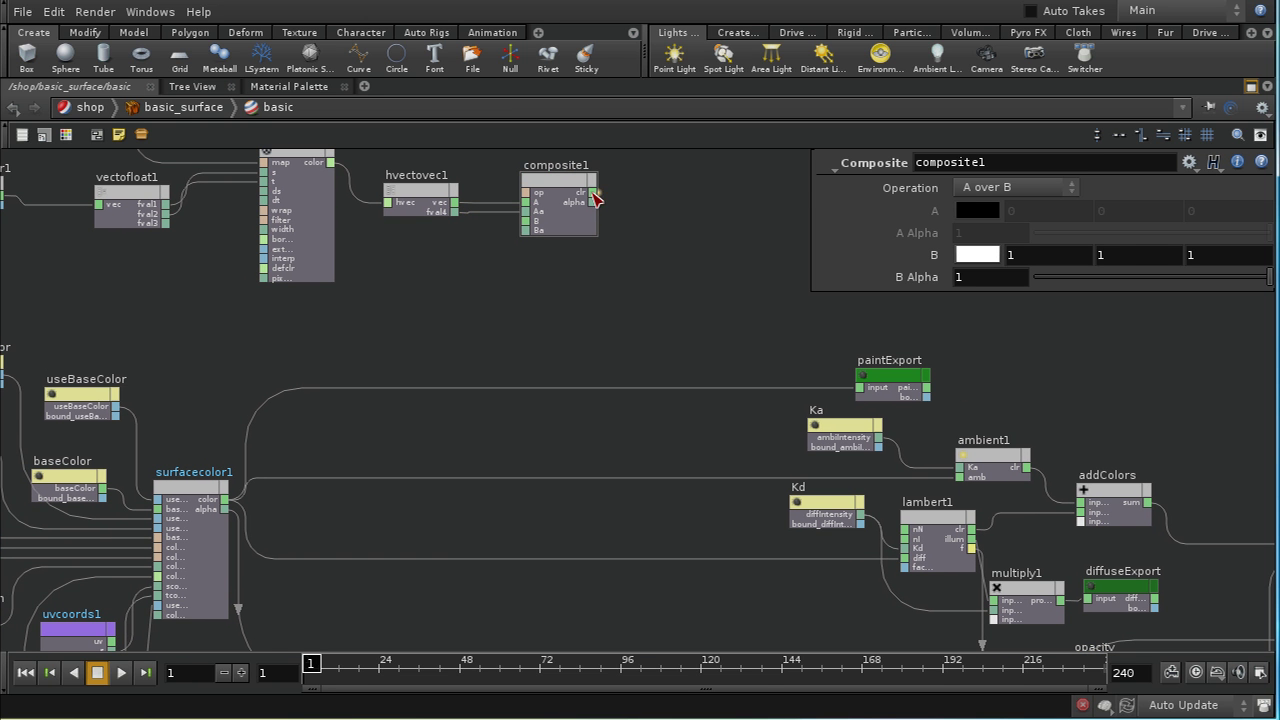
left_click(866, 394)
left_click(593, 192, "shift")
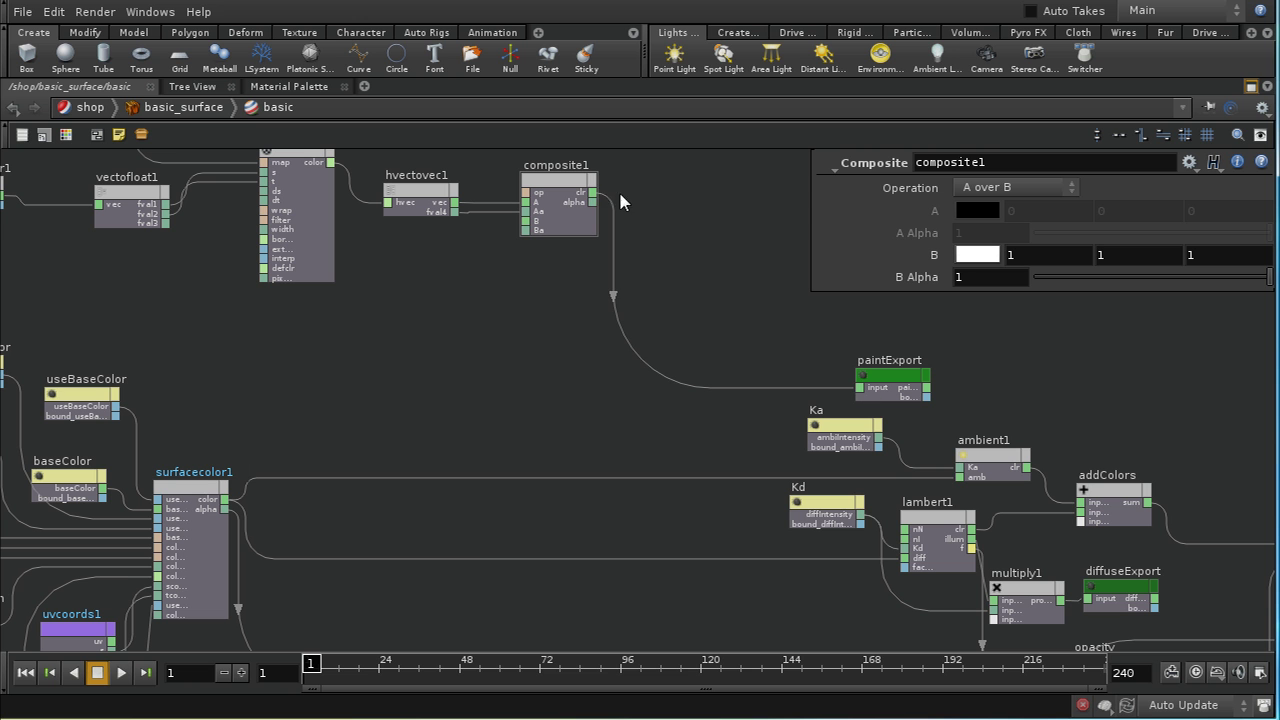
left_click(961, 477)
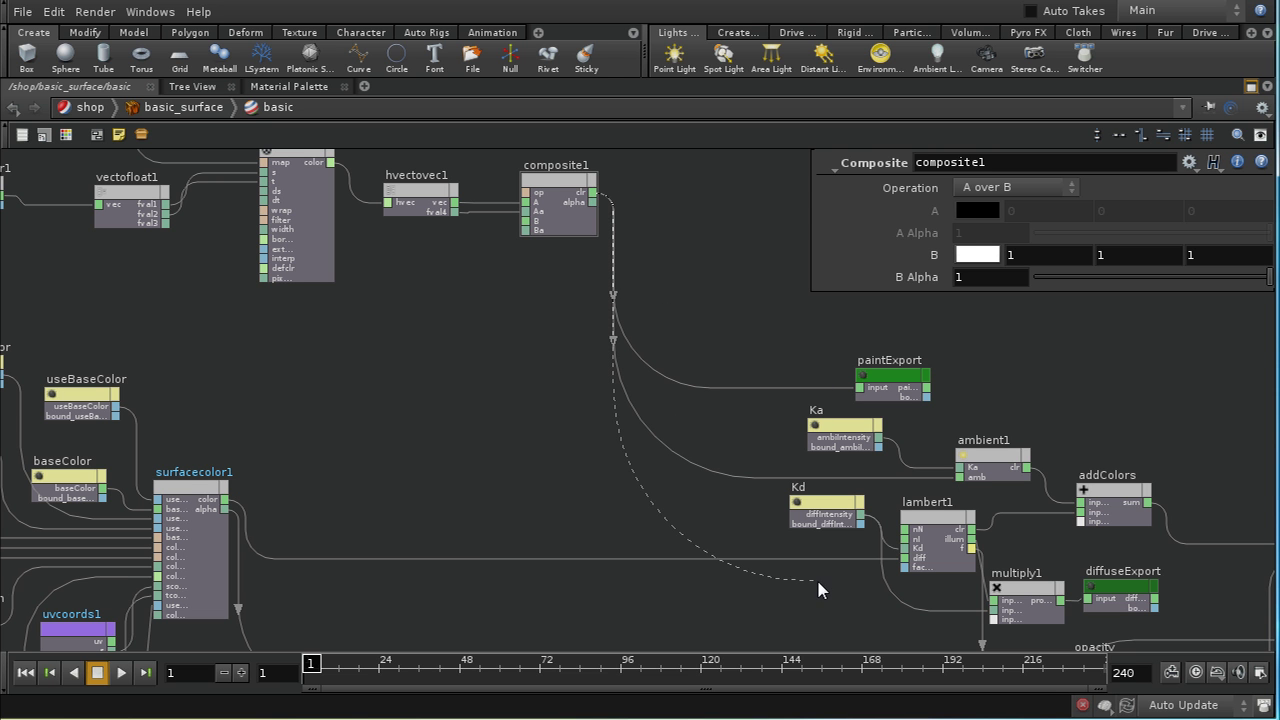
left_click_drag(907, 561, 906, 558)
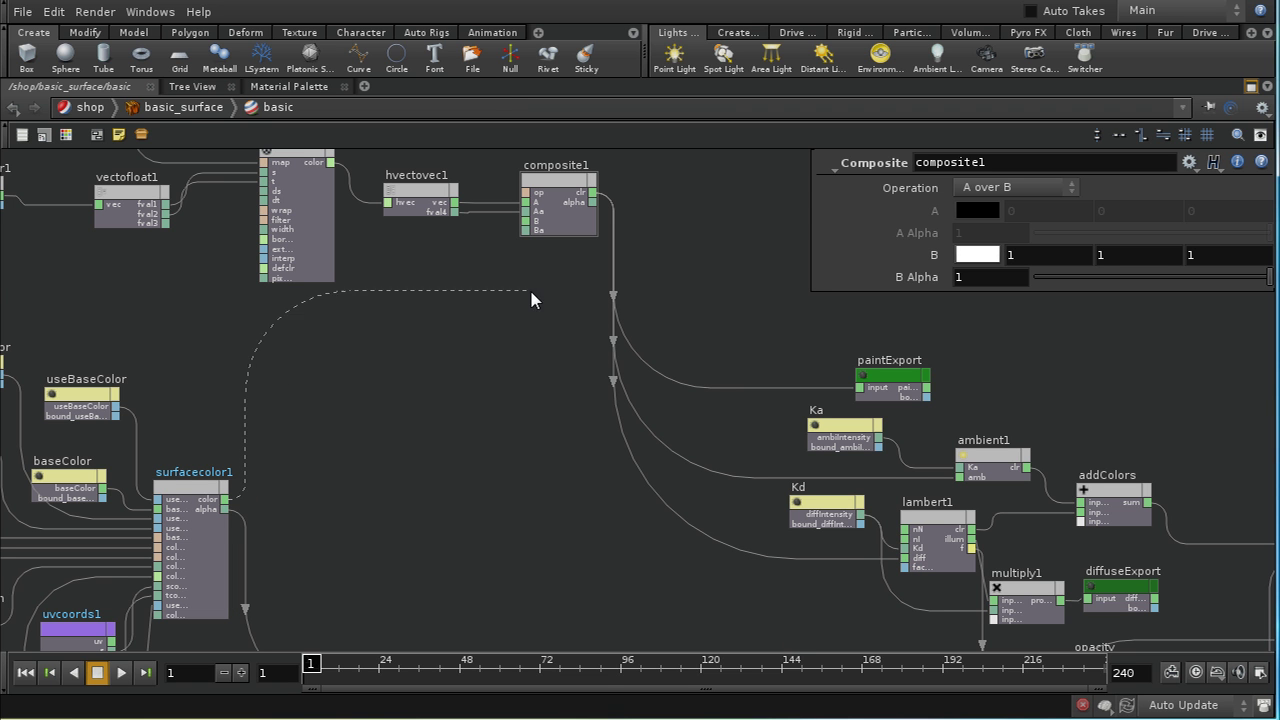
- Plug surfacecolor1's colour and alpha into composite1's B and Ba, and composite1 into multiply2
left_click(528, 231)
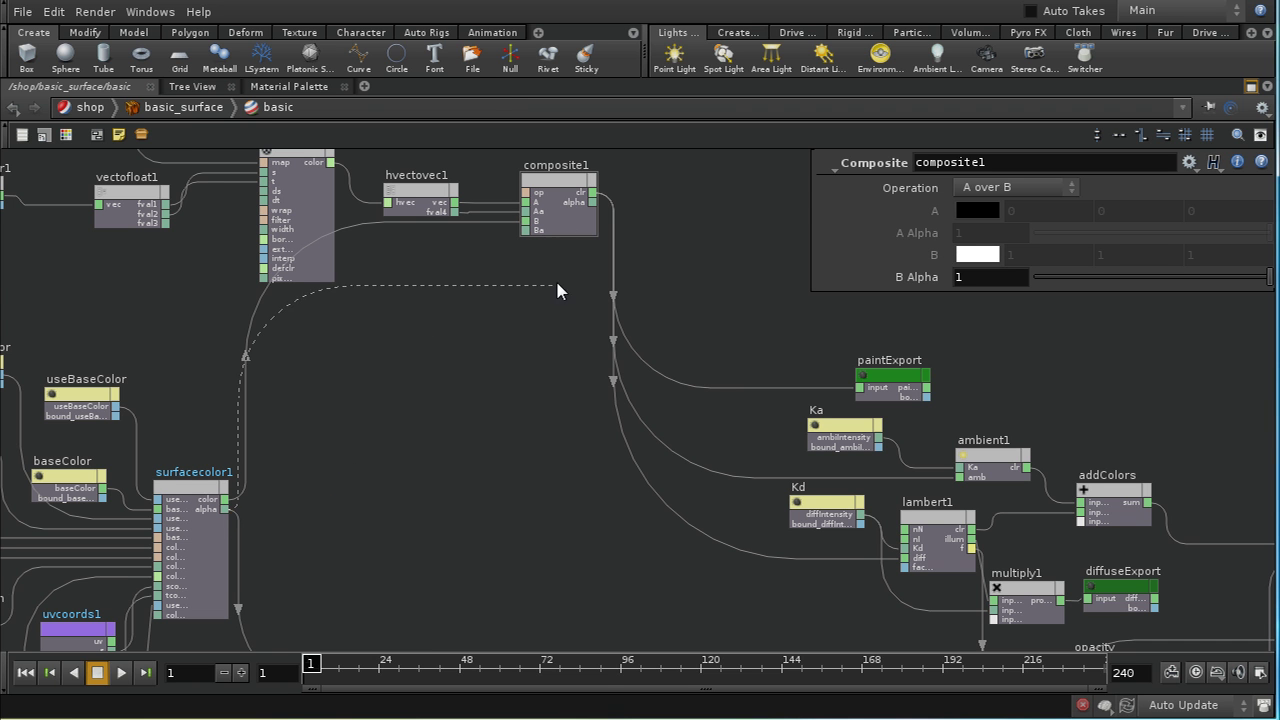
left_click(533, 230)
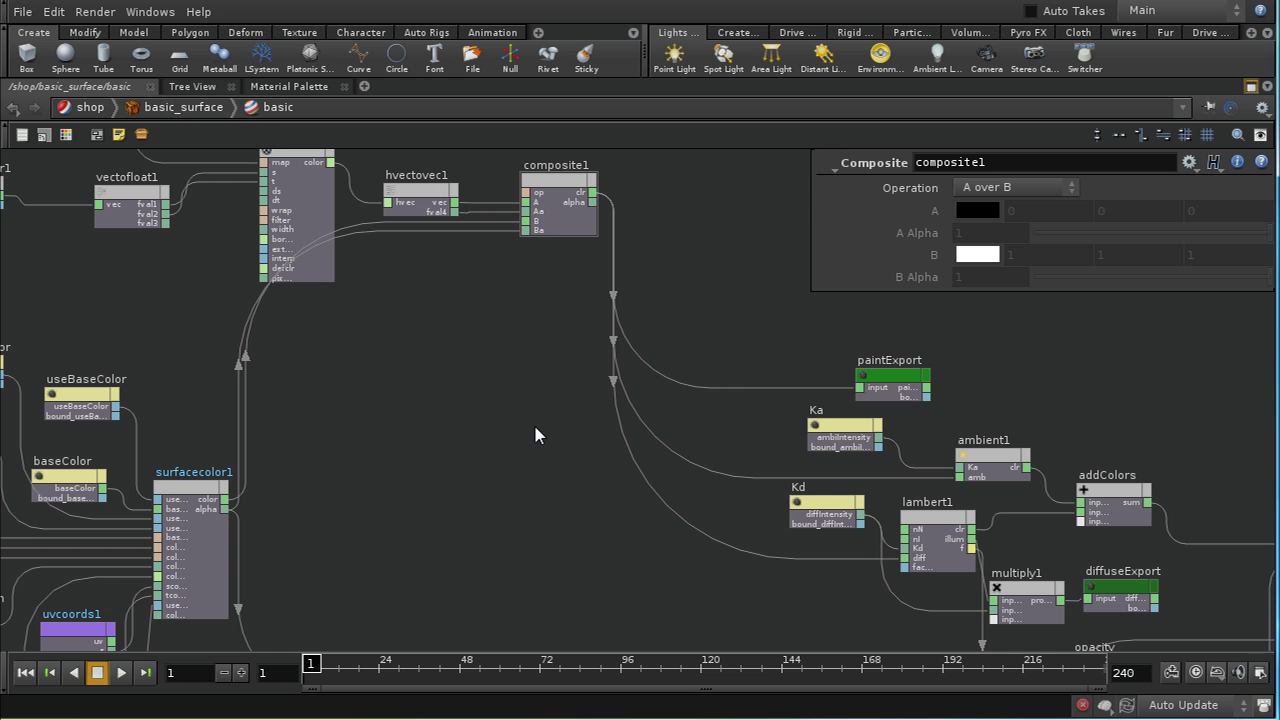
scroll(533, 420, "down", 5)
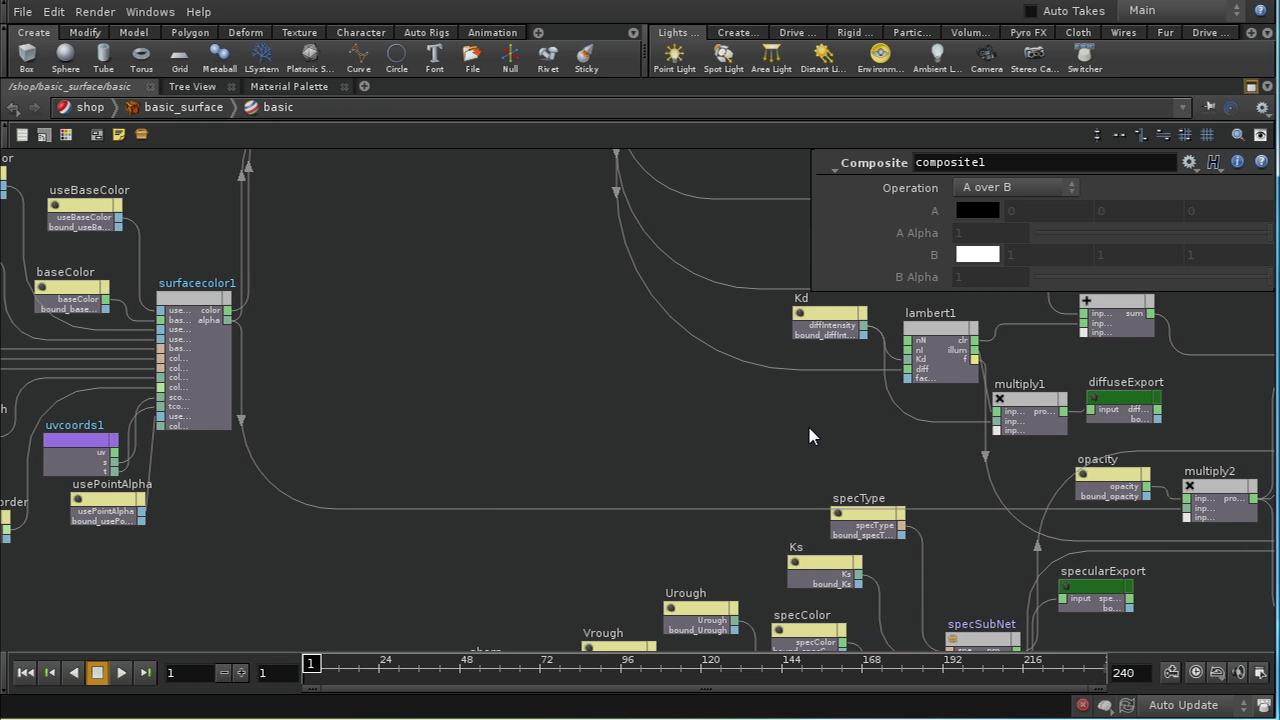
scroll(786, 440, "down", 3)
middle_click_drag(786, 451, 599, 510)
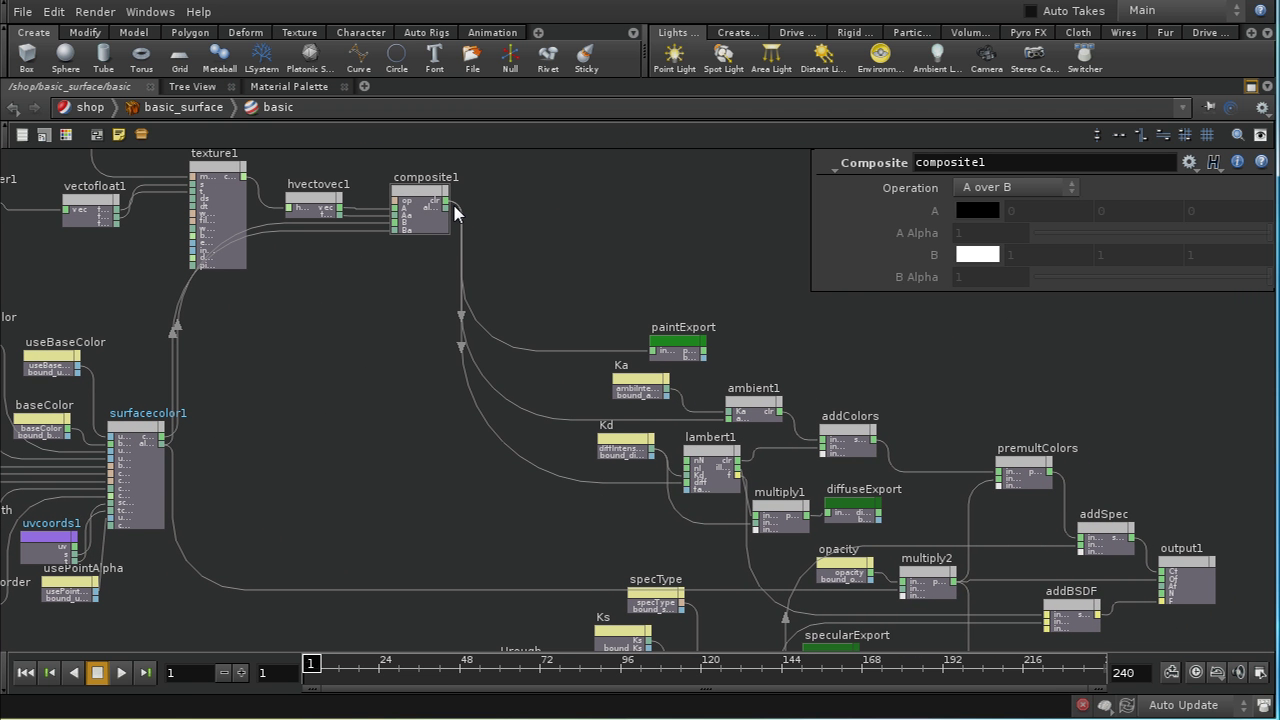
left_click(446, 205)
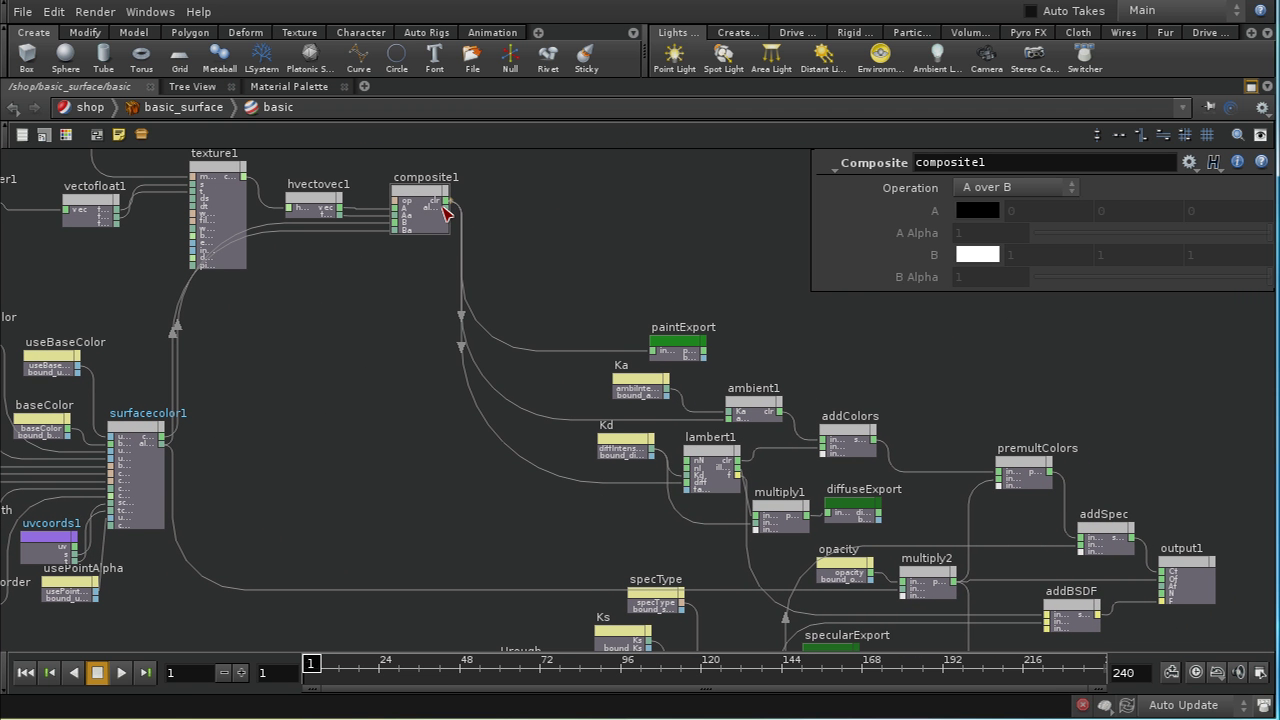
left_click(900, 597)
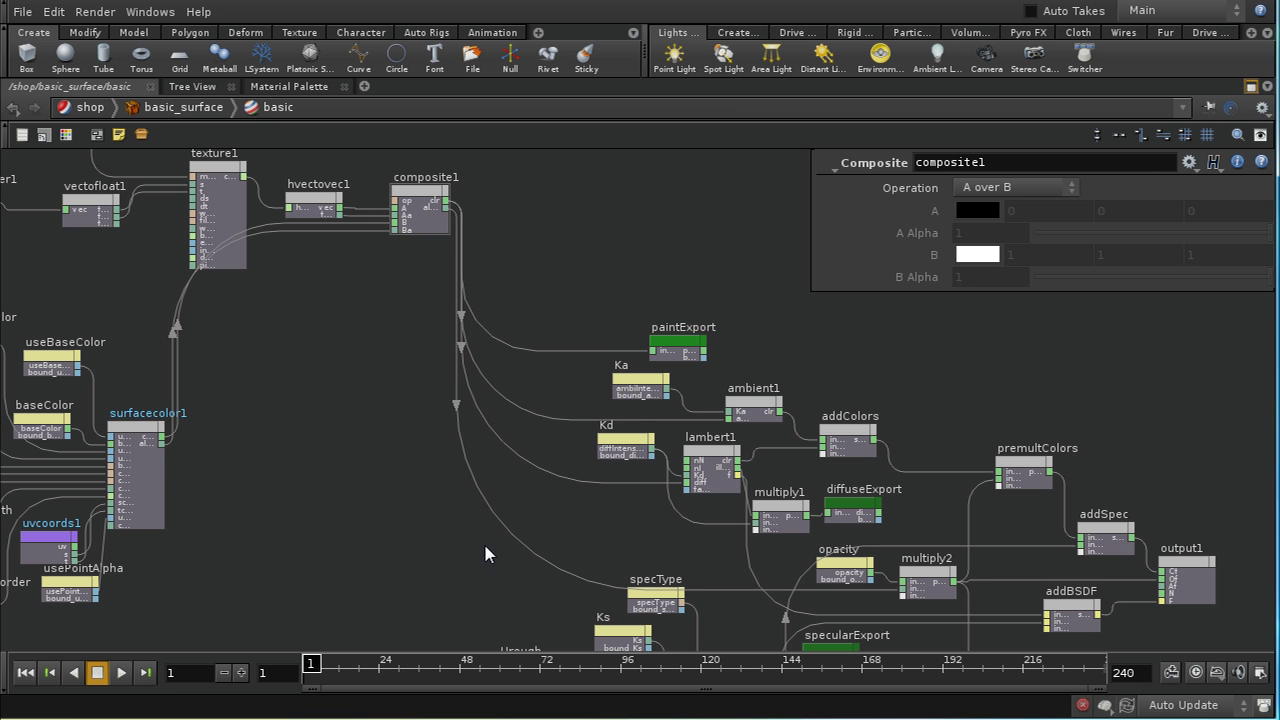
right_click_drag(383, 440, 426, 520)
- Bring the output nodes into view and display output1's Output Variables and parameter order
middle_click_drag(426, 520, 482, 506)
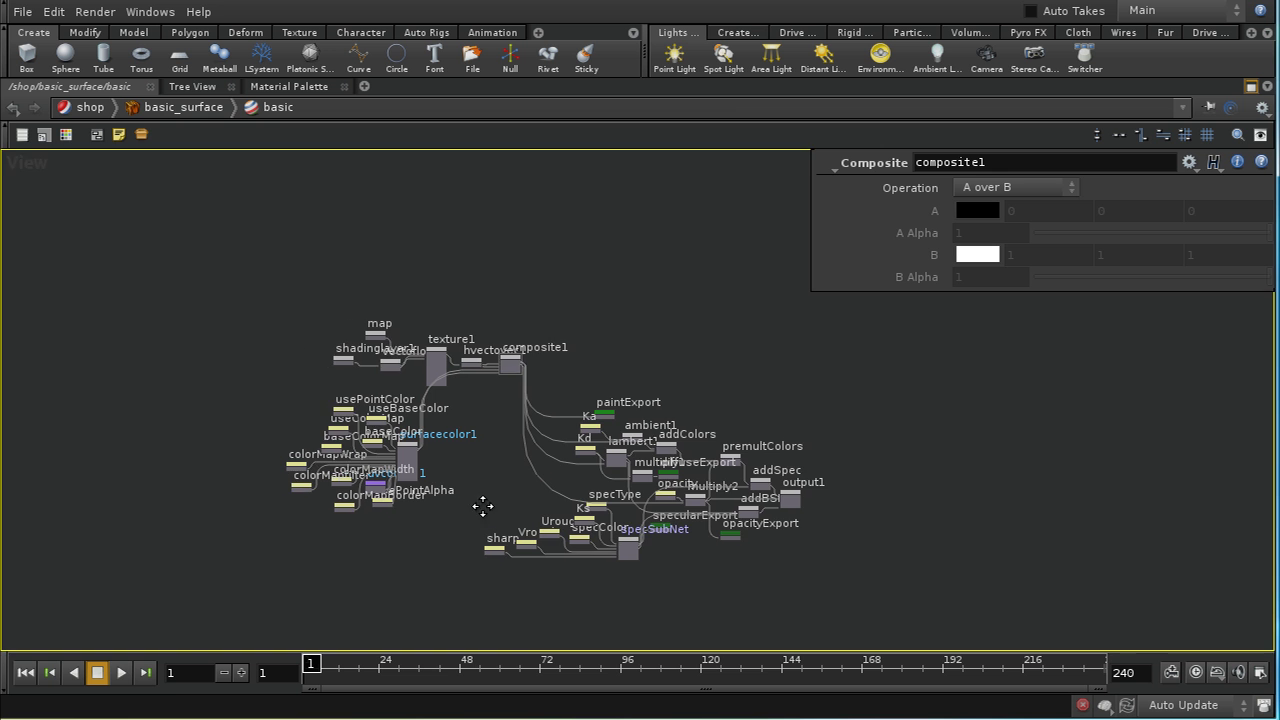
right_click_drag(483, 506, 474, 409)
middle_click_drag(474, 409, 500, 456)
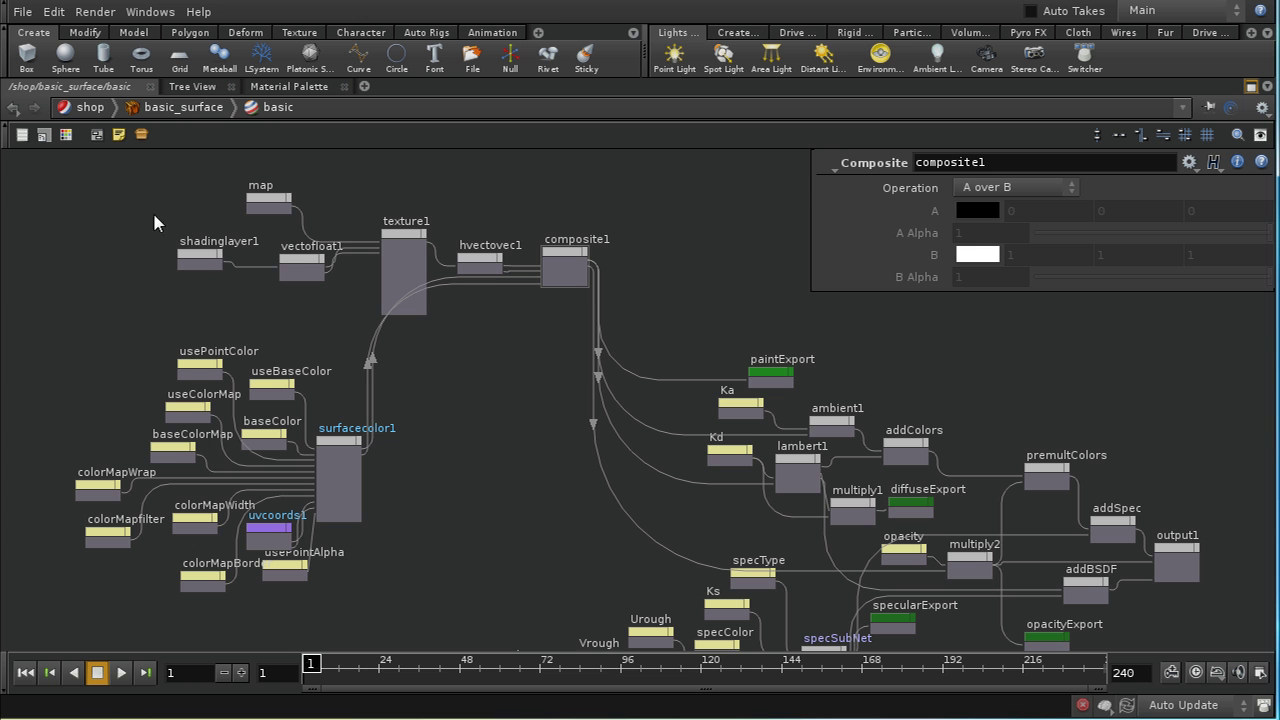
middle_click_drag(508, 468, 214, 378)
left_click(882, 487)
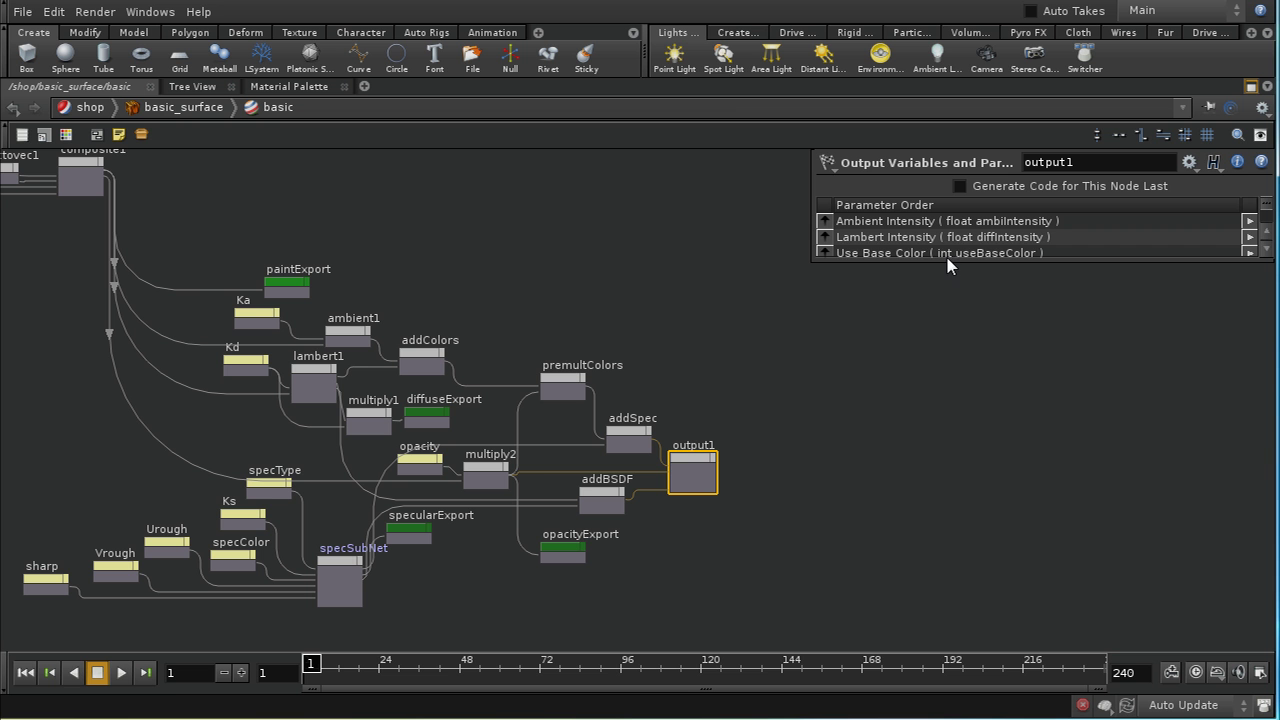
- Put output1's Texture Map parameter into a new parameter group renamed 'Decal'
left_click_drag(985, 262, 1010, 655)
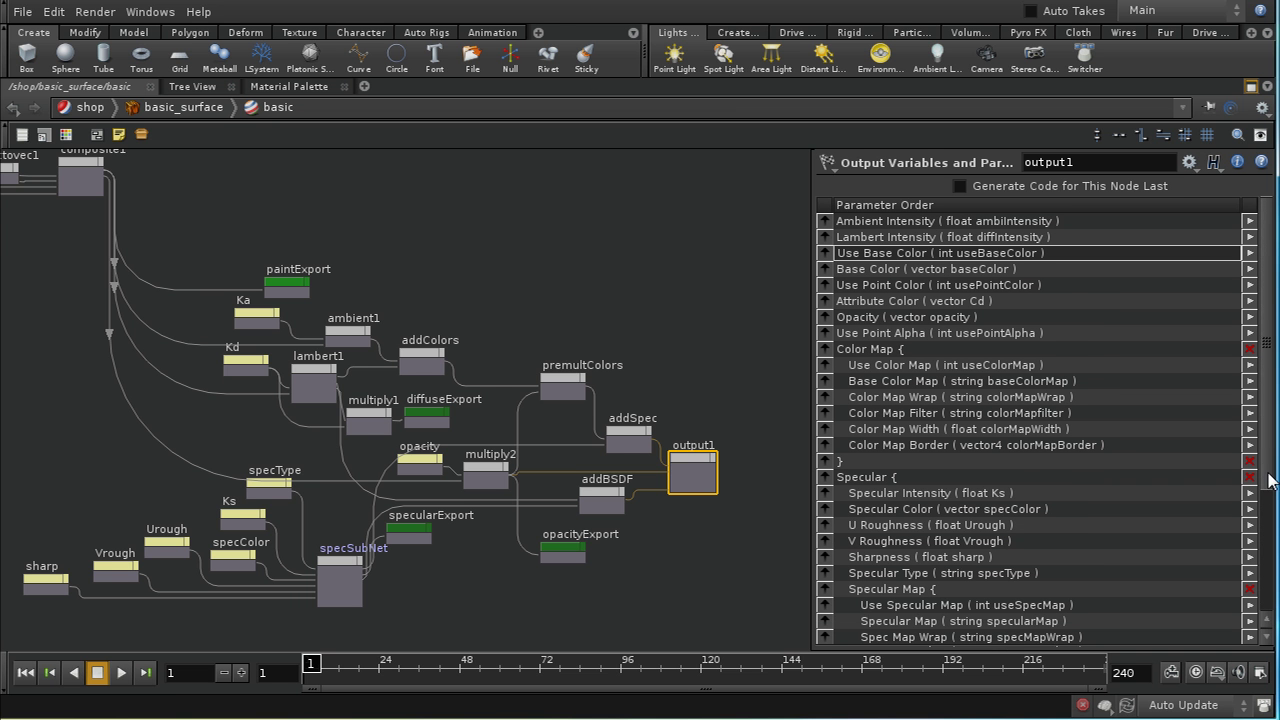
scroll(1266, 470, "down", 4)
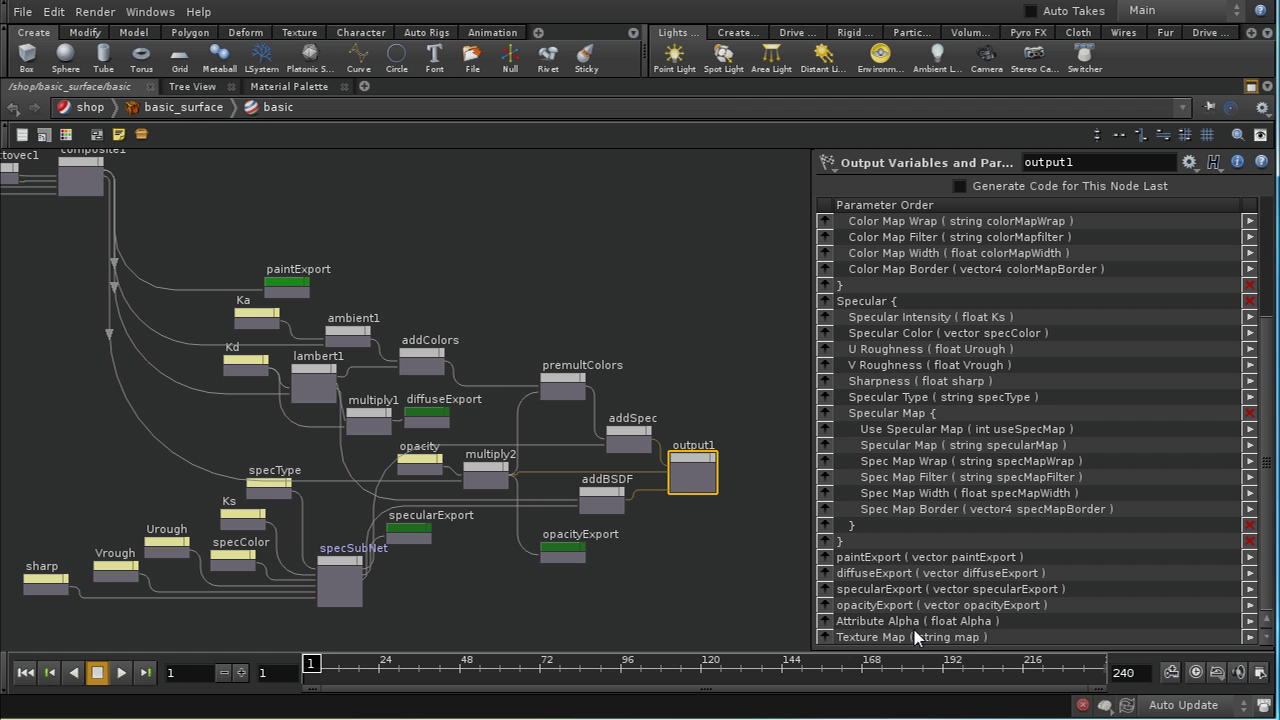
left_click(873, 637)
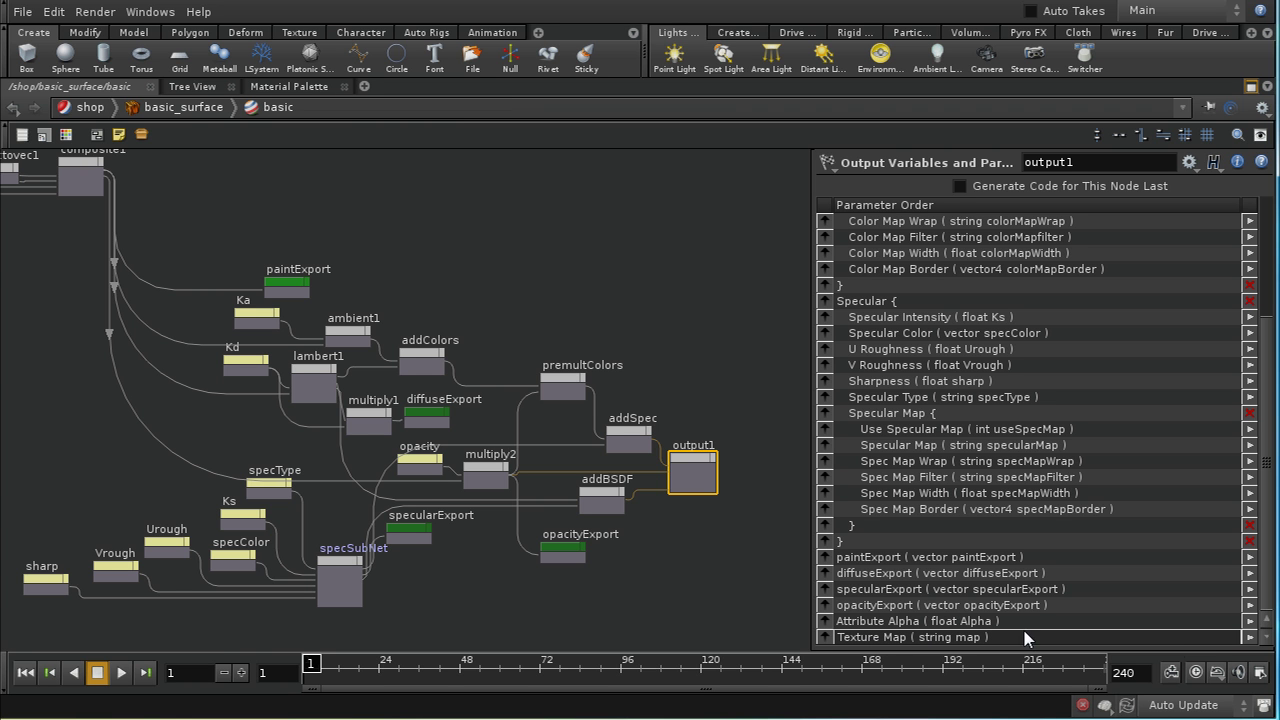
left_click(1250, 638)
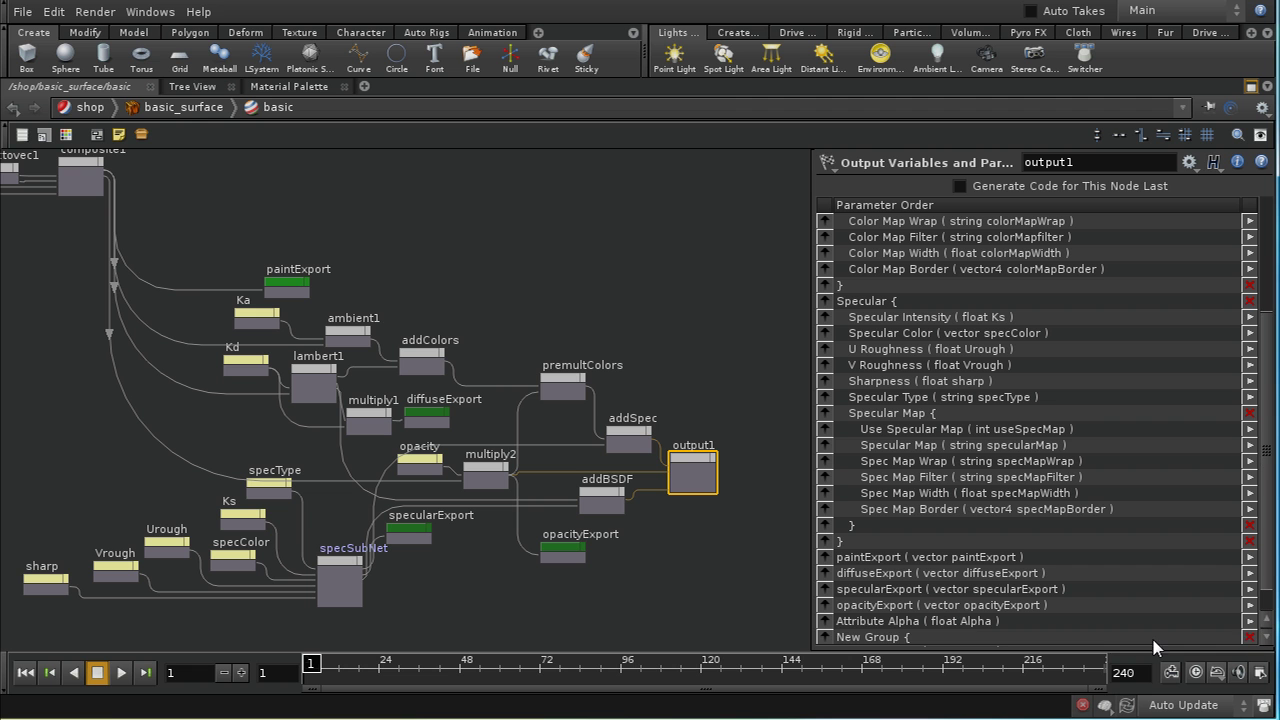
left_click(885, 638)
double_click(840, 640)
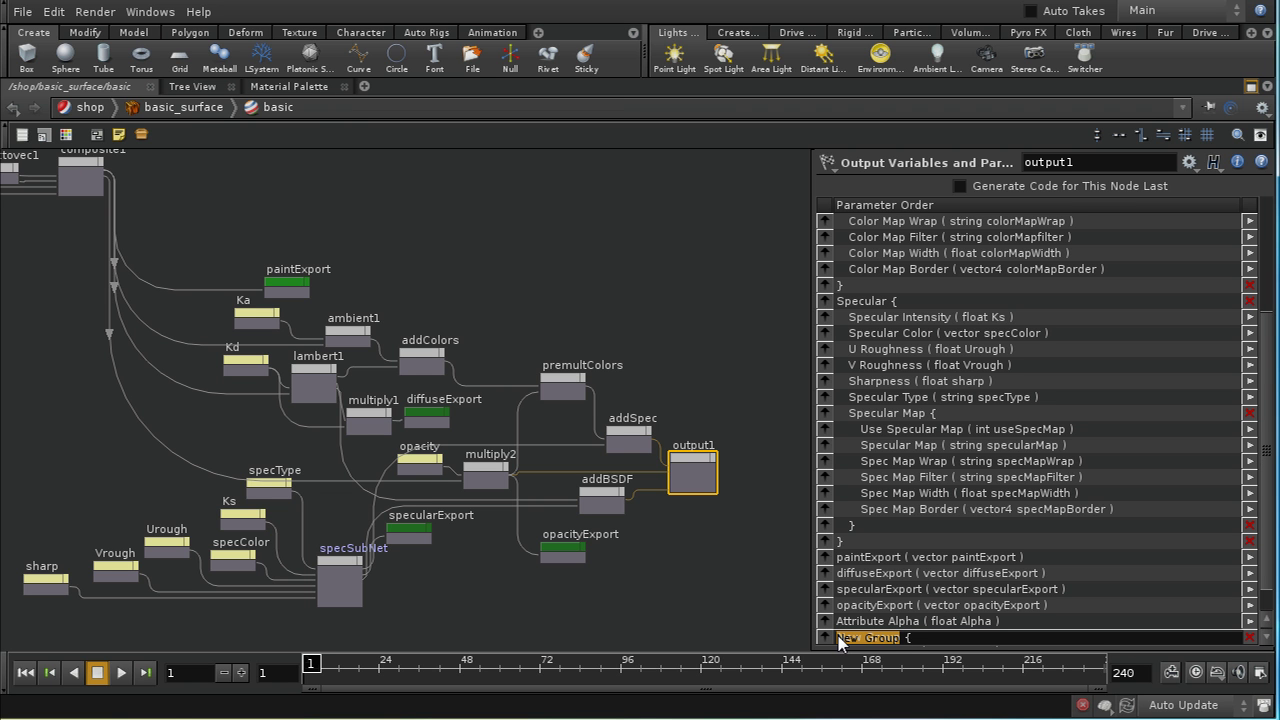
left_click(842, 640)
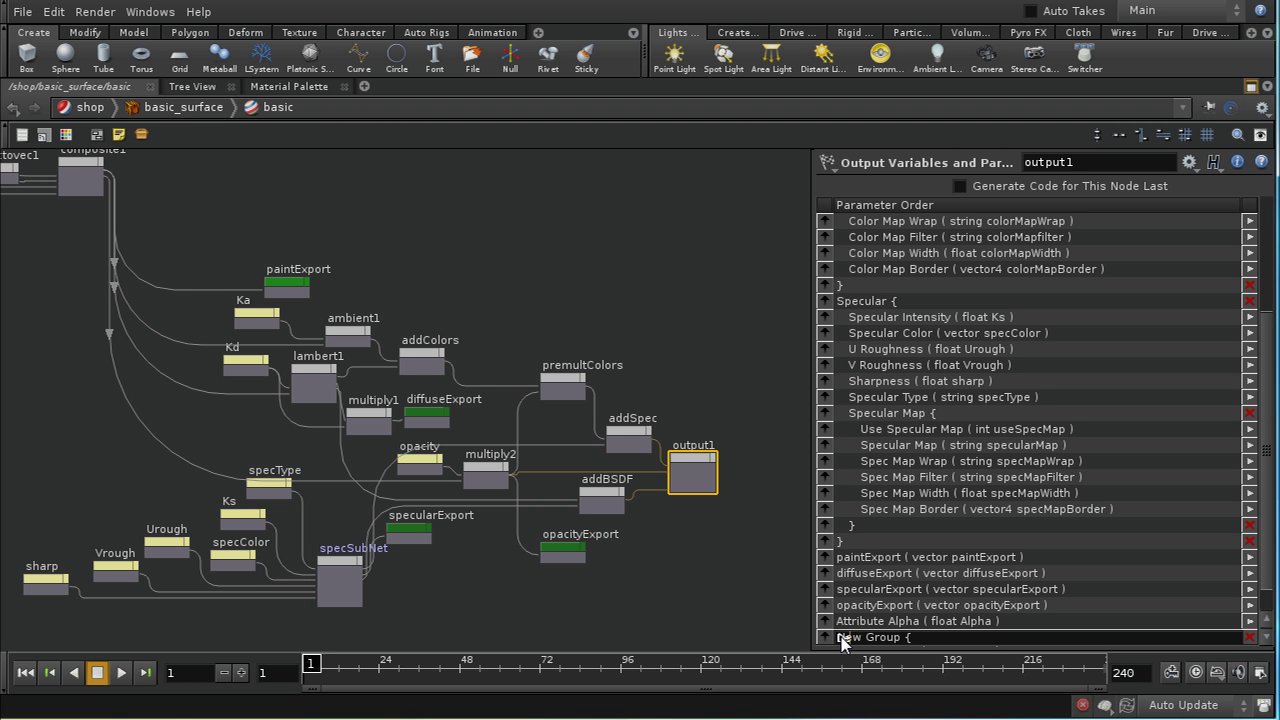
type("Decal")
key("Return")
- Return to /shop and promote basic_surface's material parameters
key("p")
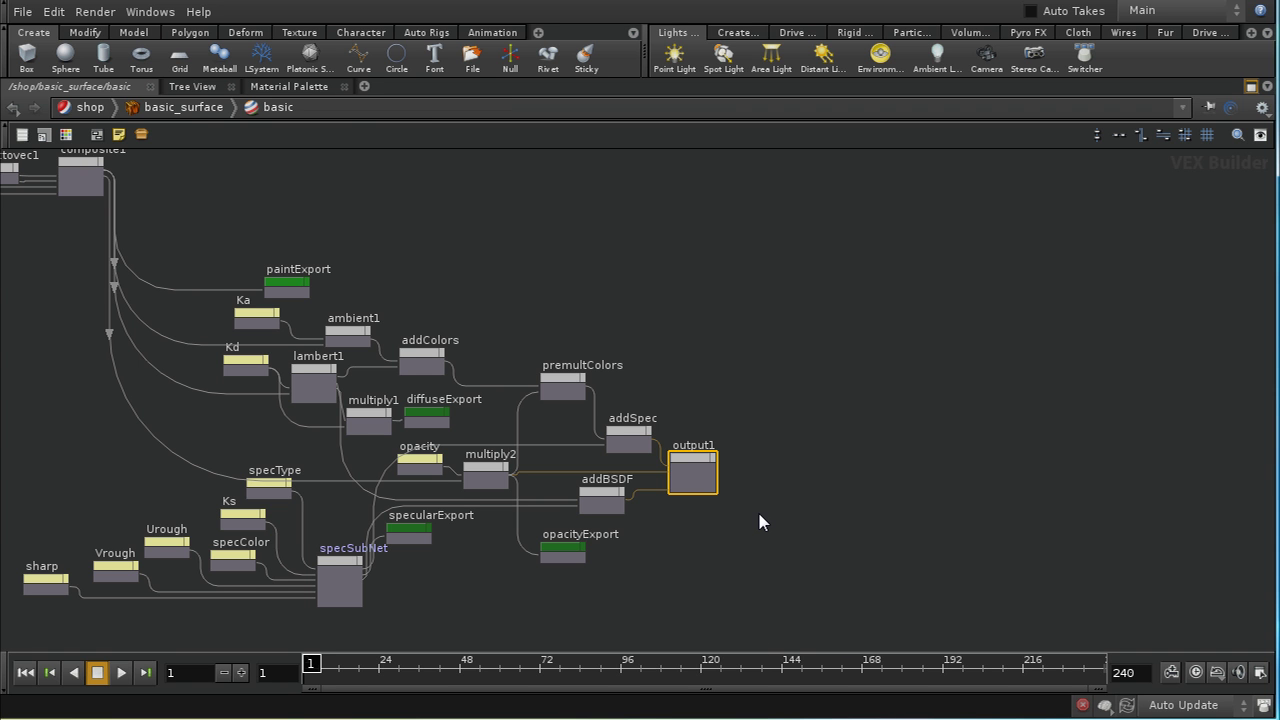
key("u")
key("u")
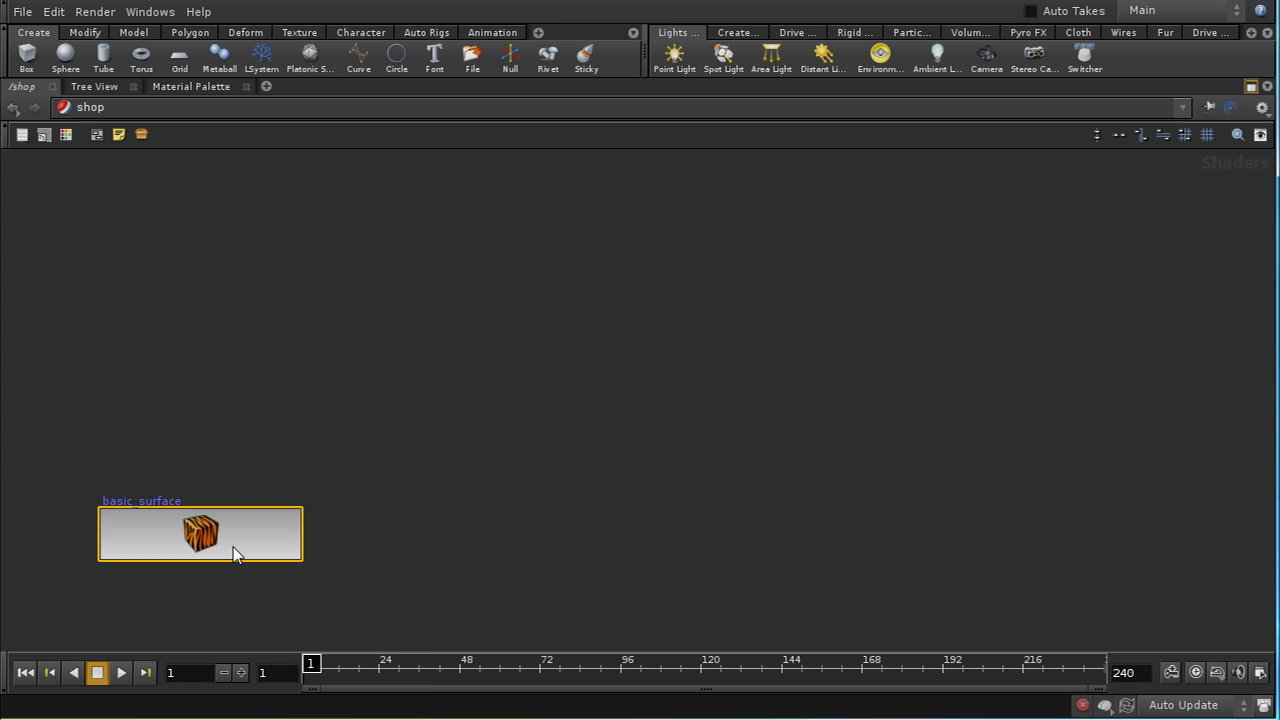
right_click(234, 549)
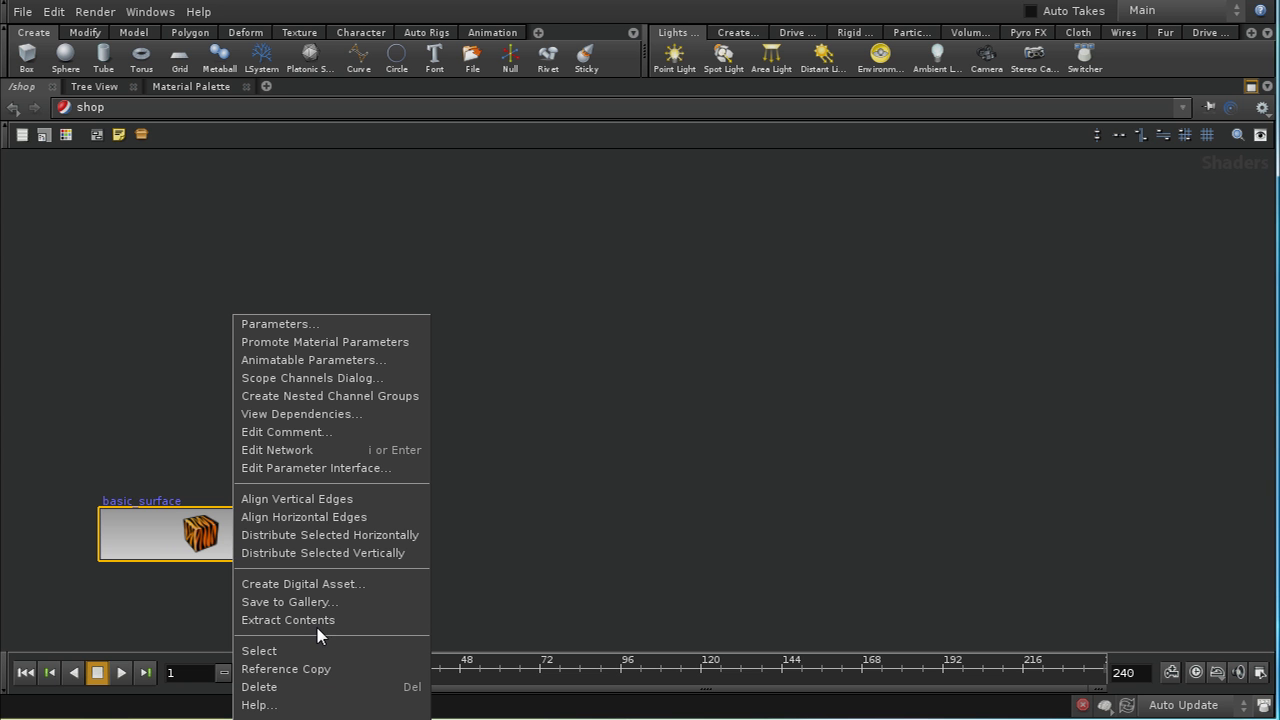
left_click(318, 343)
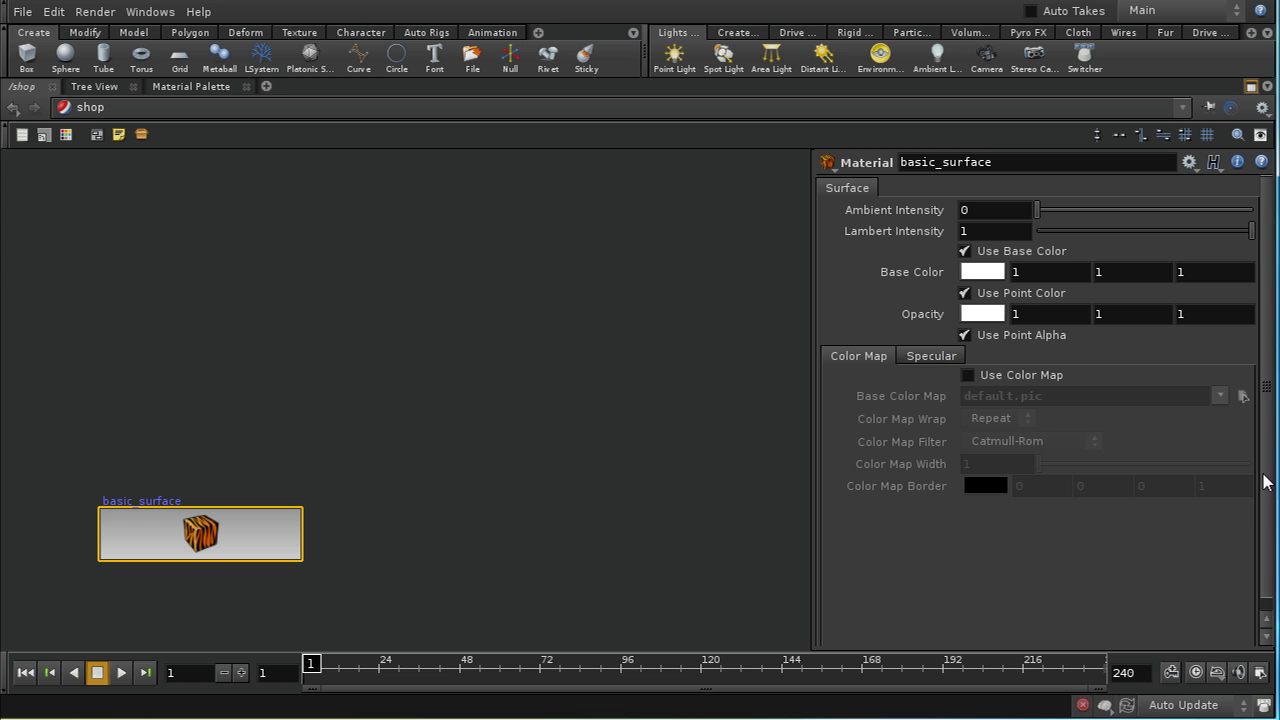
- Set basic_surface's Specular > Decal Texture Map to $HIP/label.rat
scroll(1268, 482, "down", 1)
left_click(945, 345)
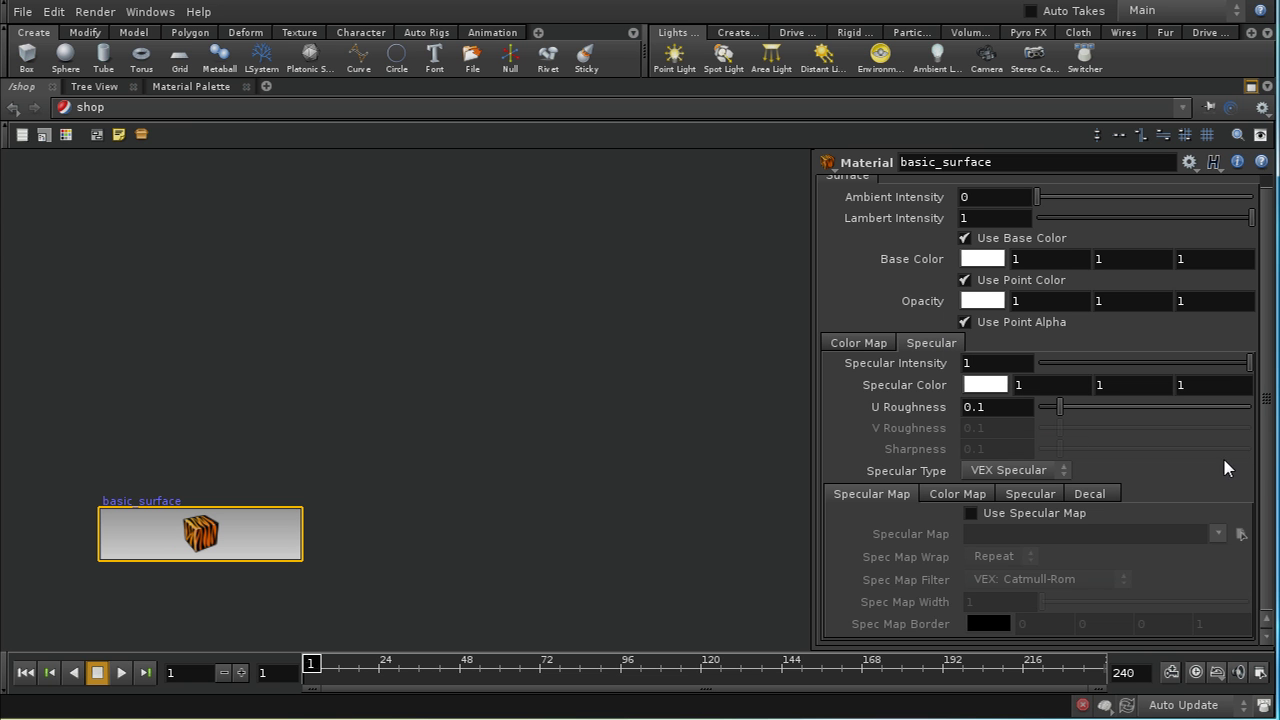
left_click(1086, 494)
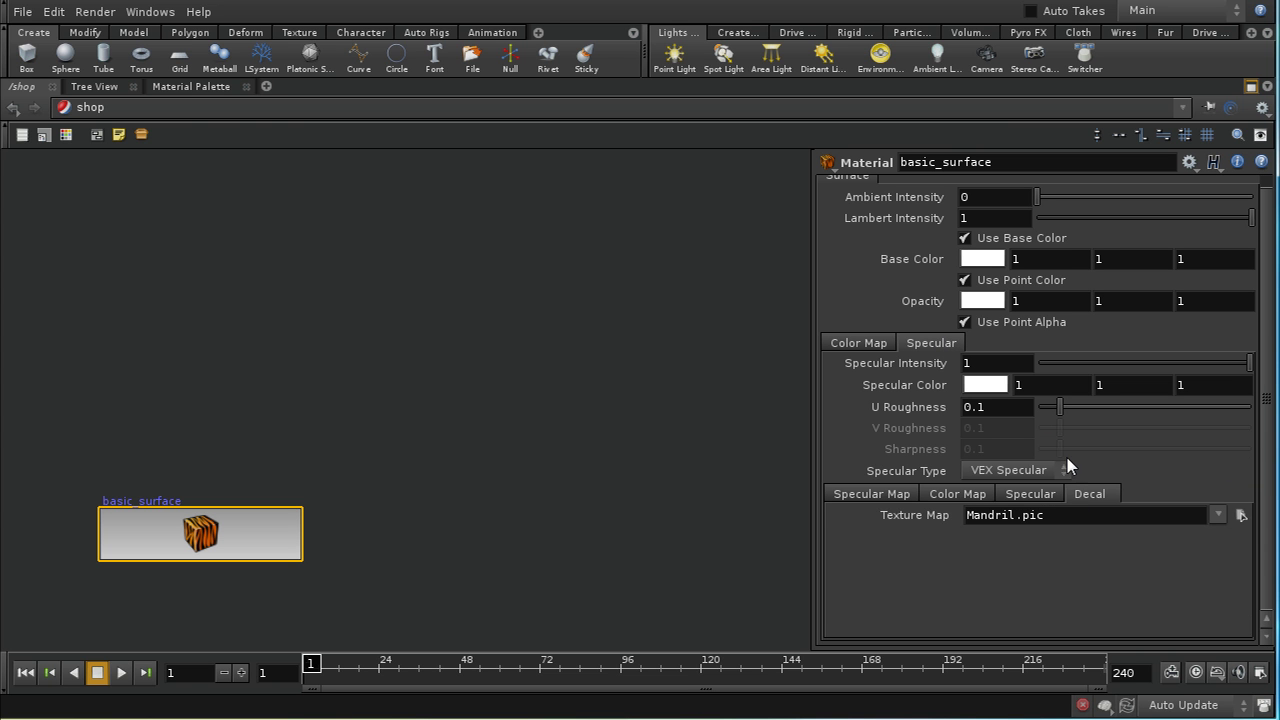
left_click(1240, 515)
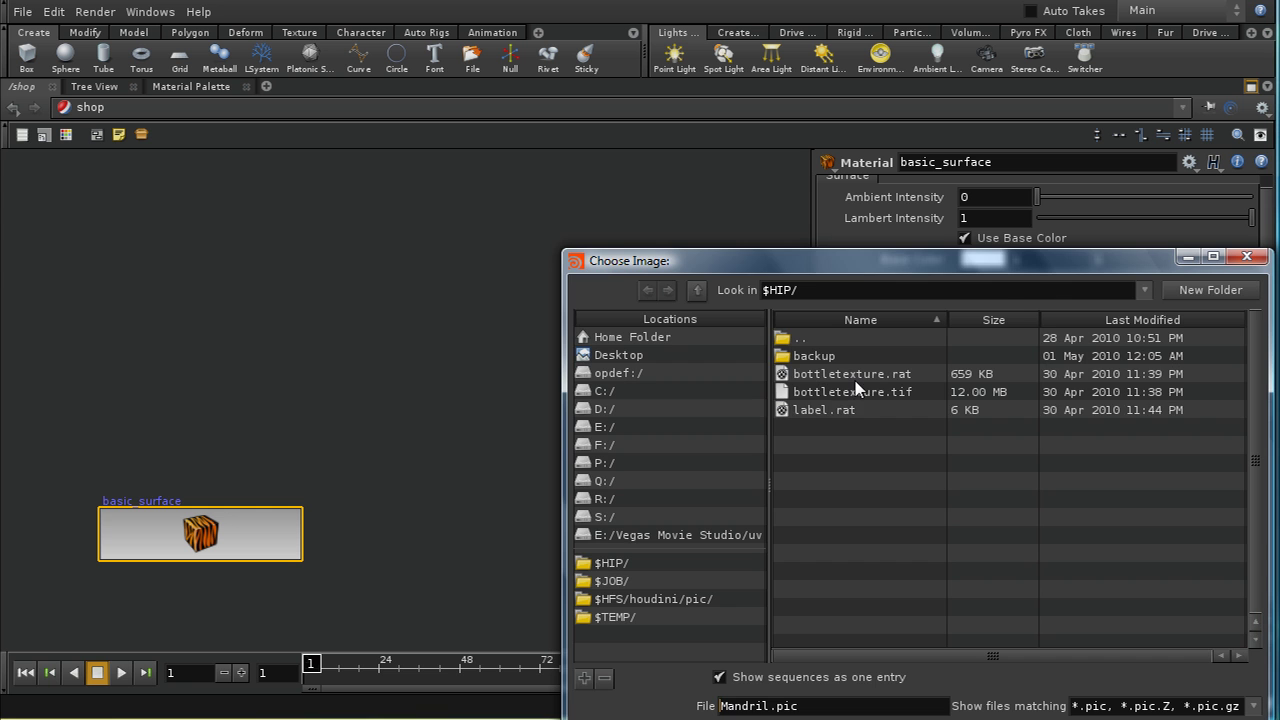
left_click(848, 410)
key("Return")
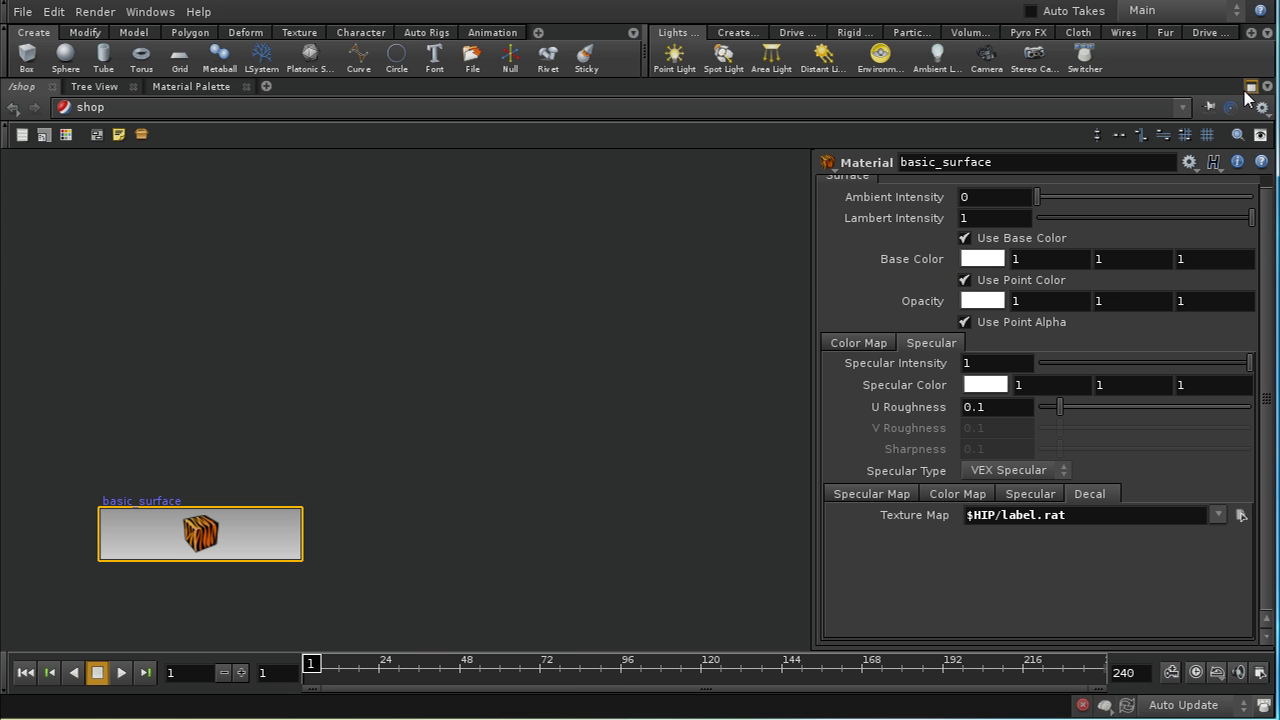
- Restore the full viewer layout and drag basic_surface onto the bottle
key("p")
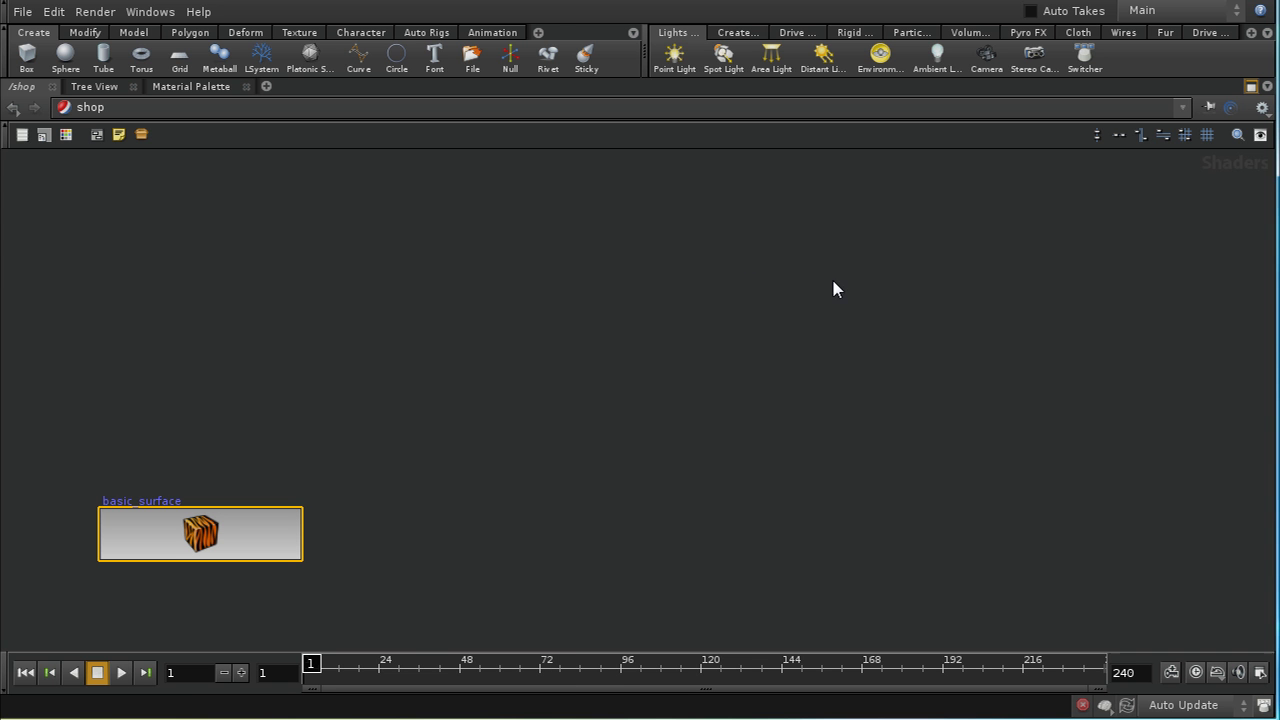
left_click(1250, 86)
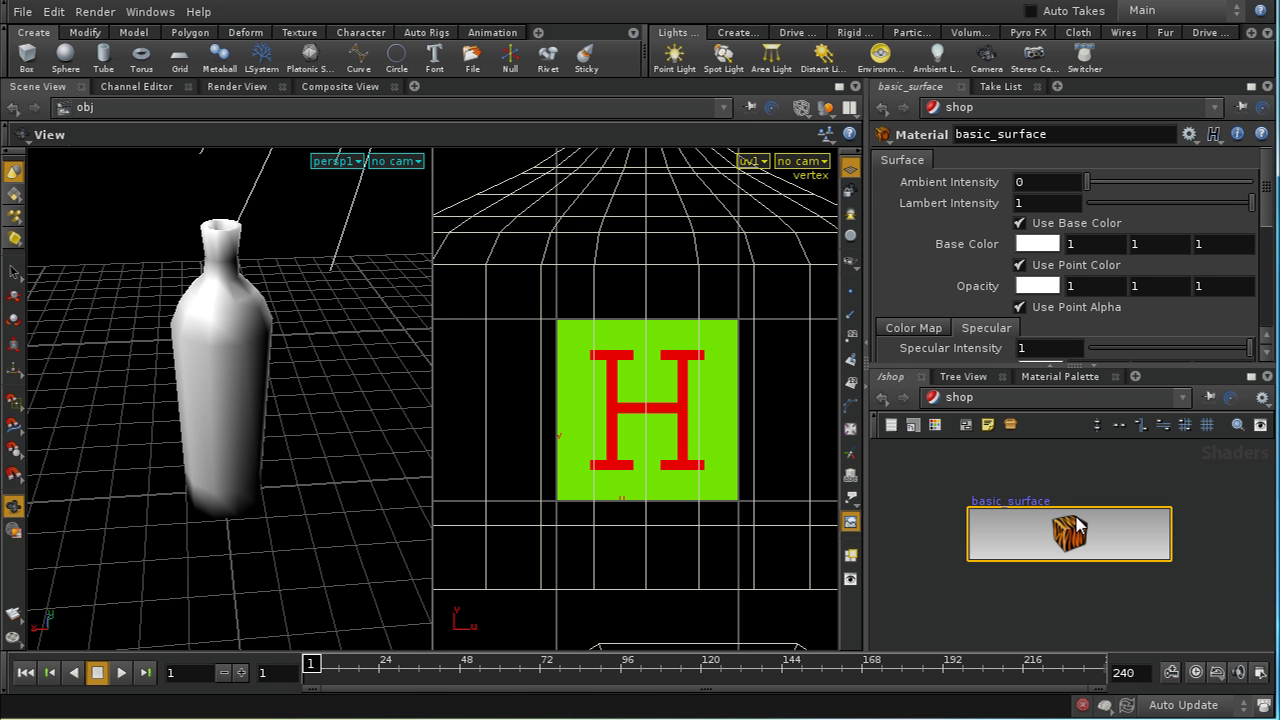
left_click_drag(1078, 525, 437, 327)
left_click_drag(197, 356, 197, 358)
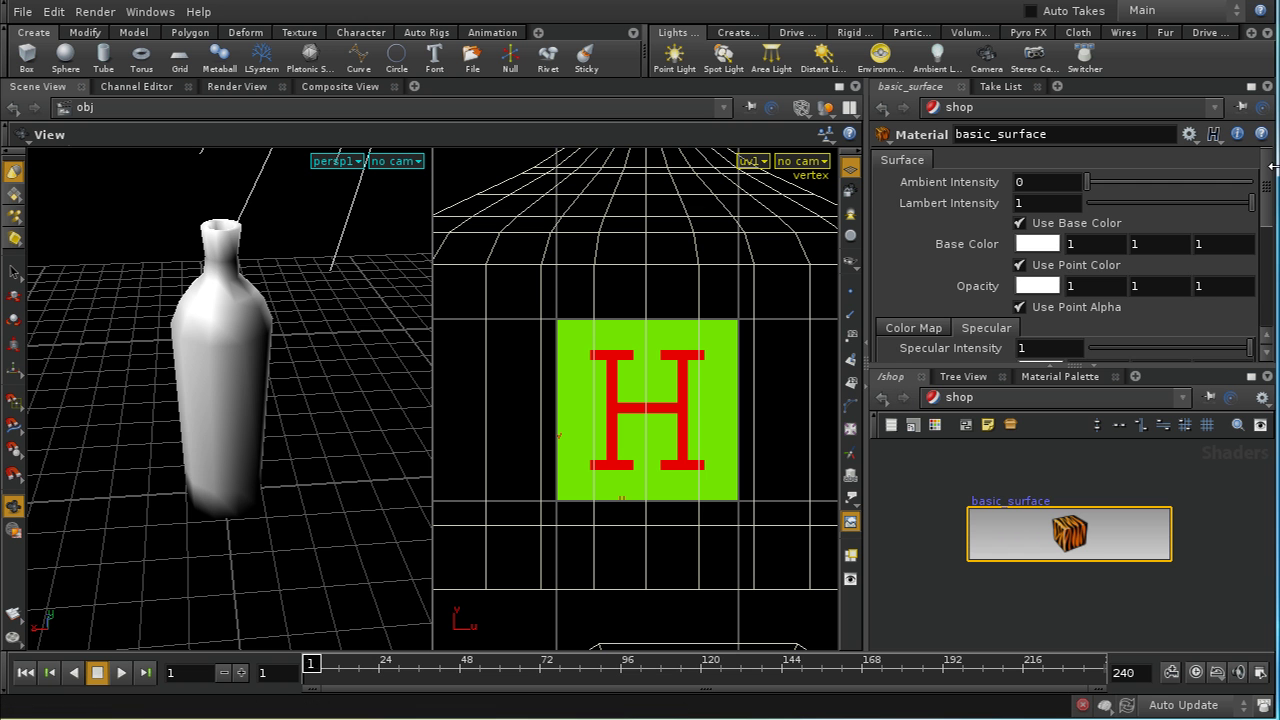
- Enable basic_surface's color map with $HIP/bottletexture.rat, then switch to the obj network
left_click(900, 330)
scroll(1240, 268, "down", 3)
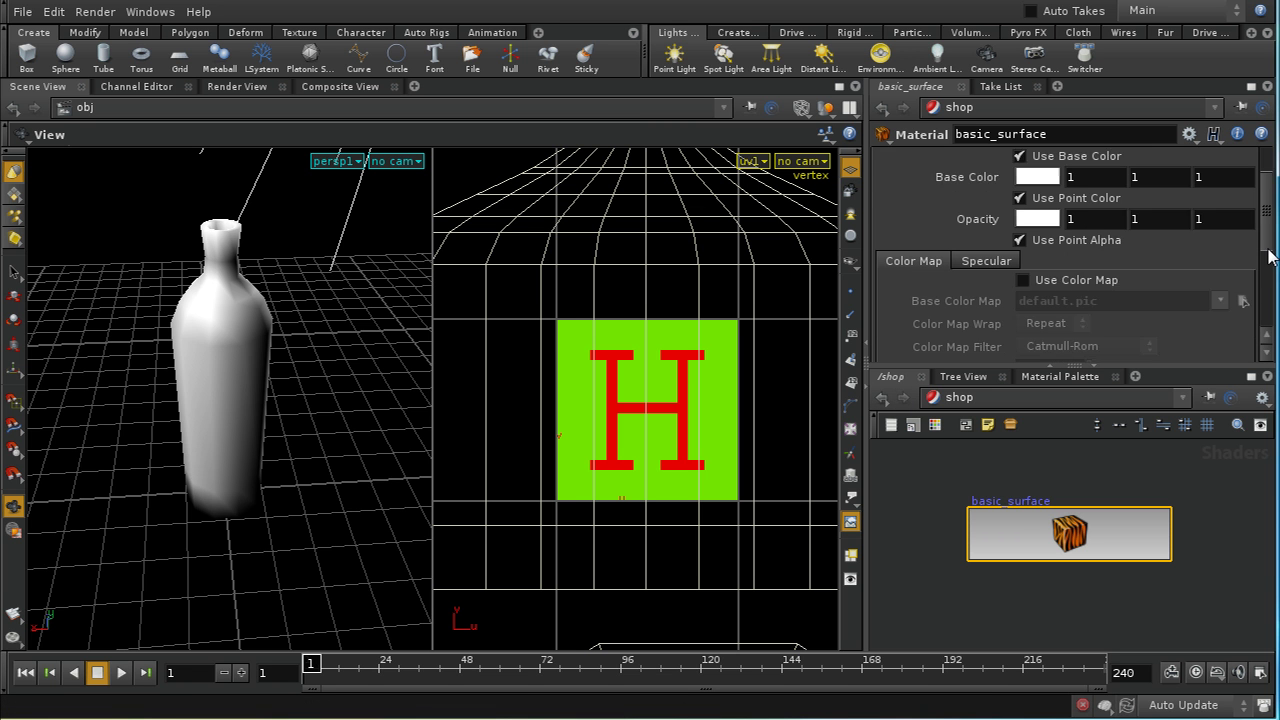
left_click(1022, 250)
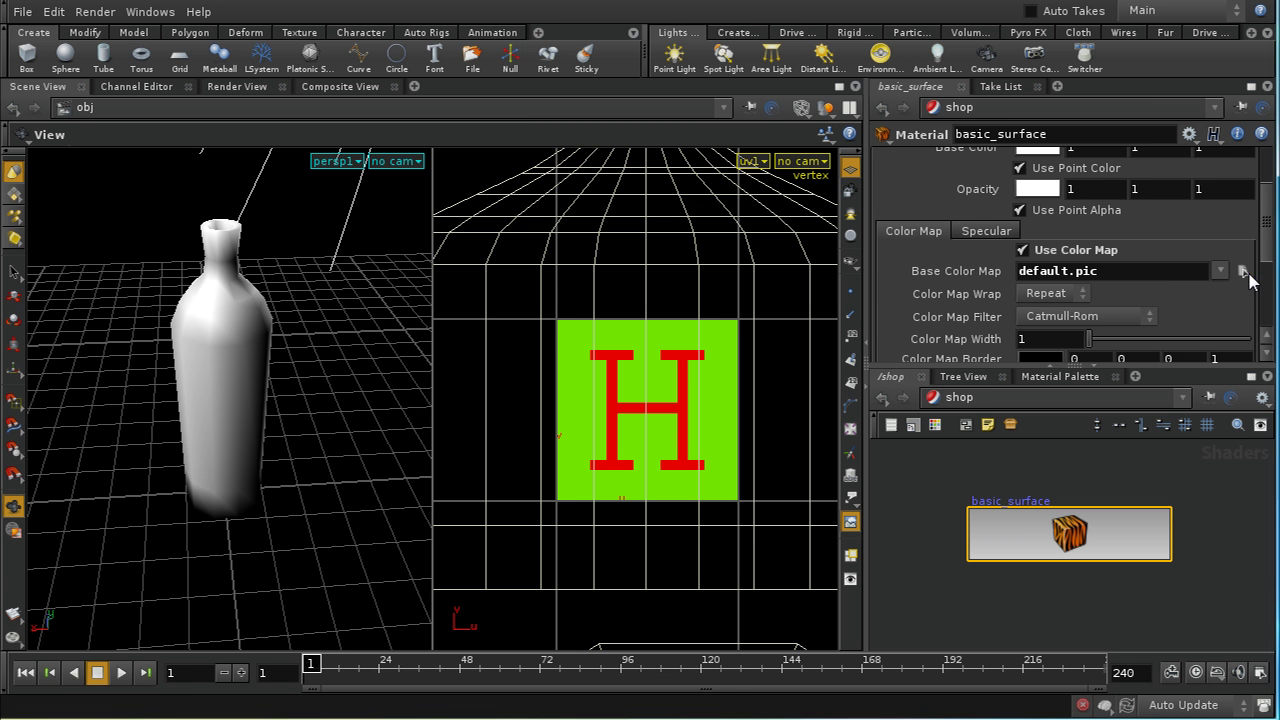
left_click(1244, 270)
left_click(847, 376)
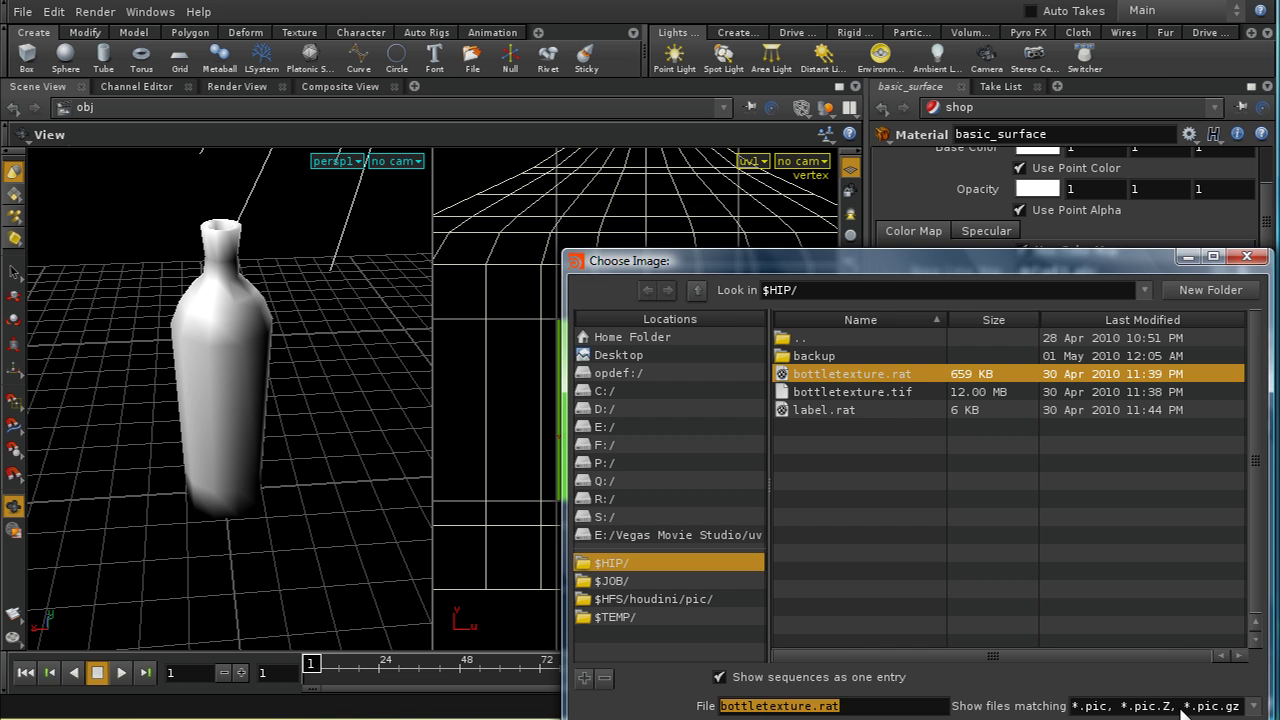
key("Return")
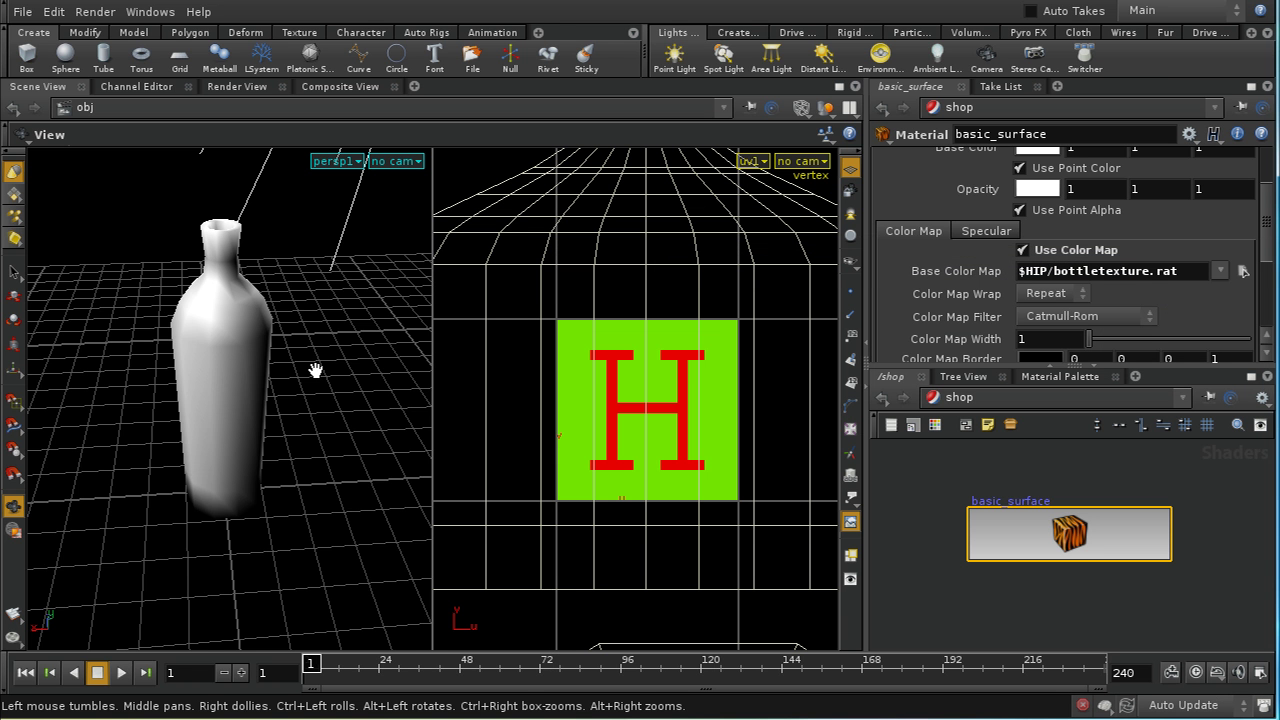
left_click(944, 402)
left_click(1002, 453)
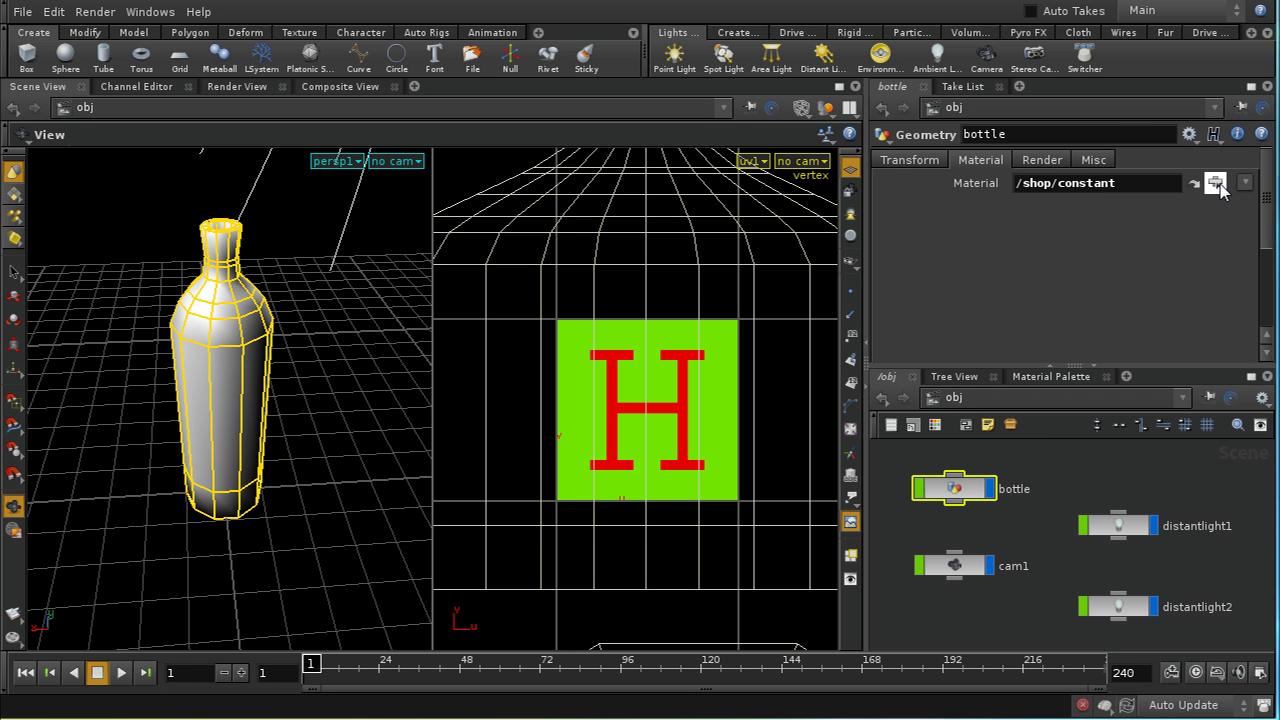
- Choose /shop/basic_surface in the bottle's Material operator chooser and accept it
left_click(1215, 184)
left_click(1113, 97)
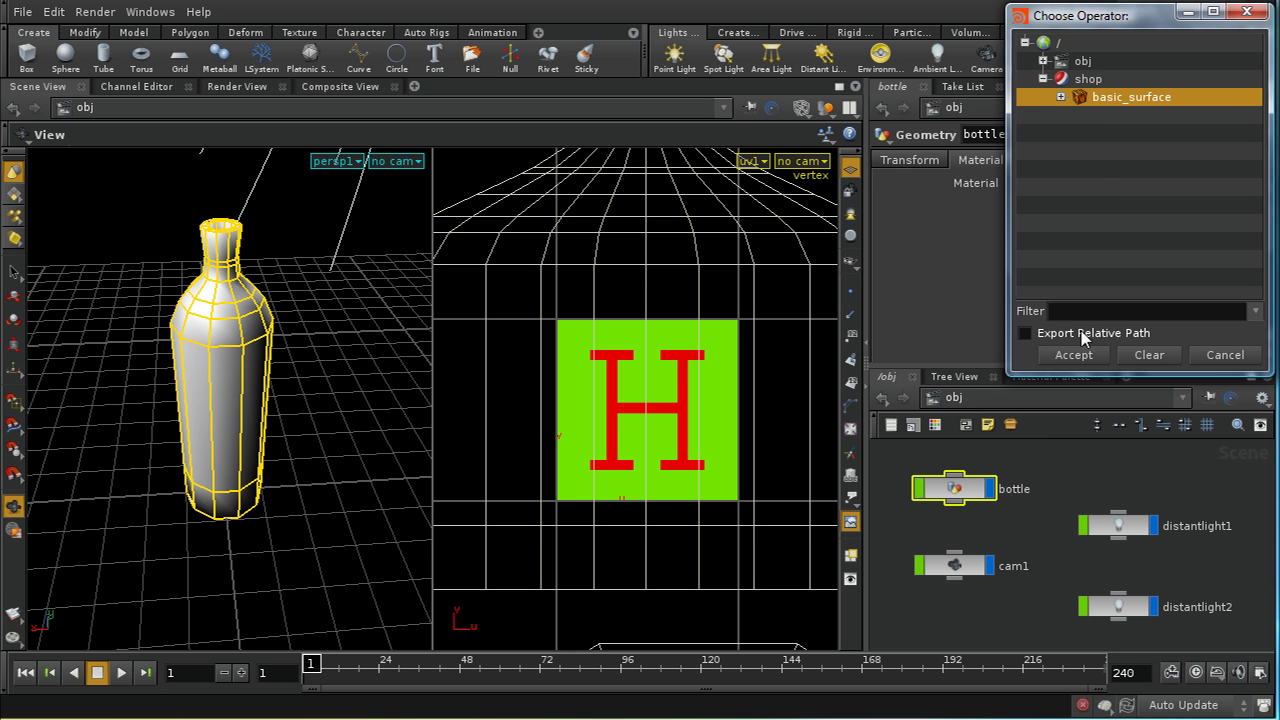
left_click(1076, 353)
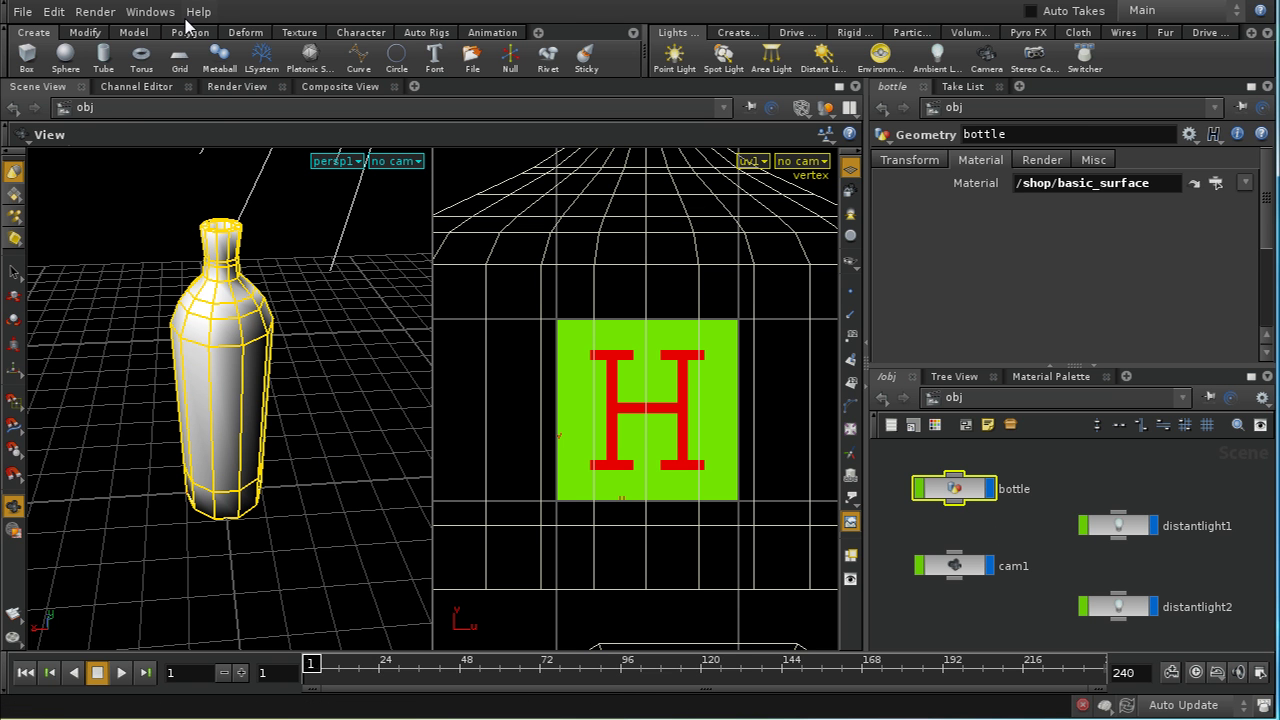
- Render the textured, labelled bottle via Render > Start Render > mantra1
left_click(97, 12)
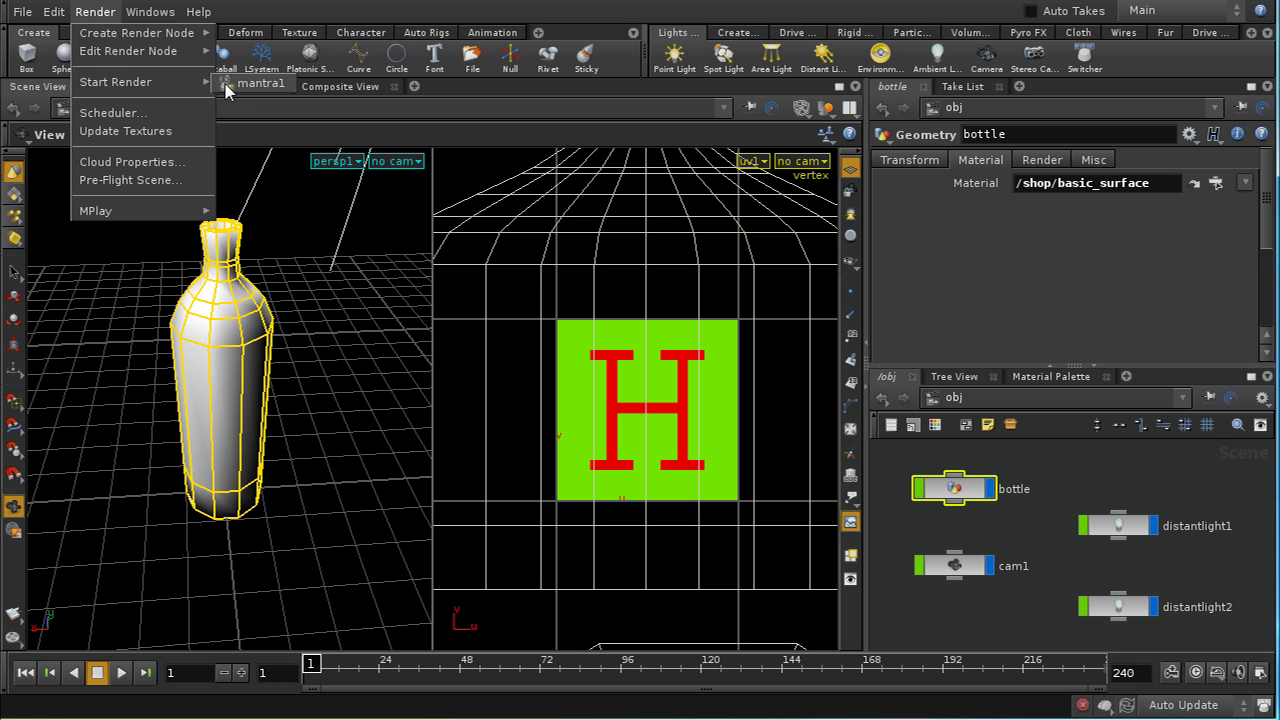
left_click(240, 83)
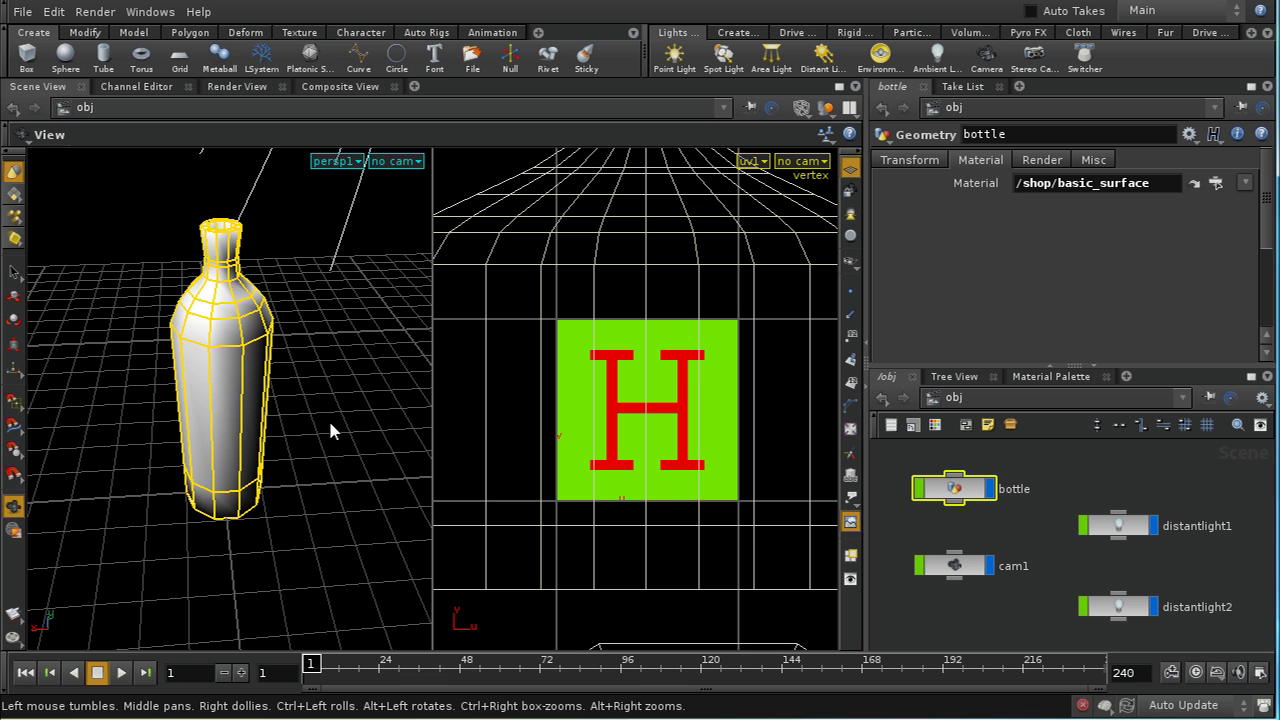